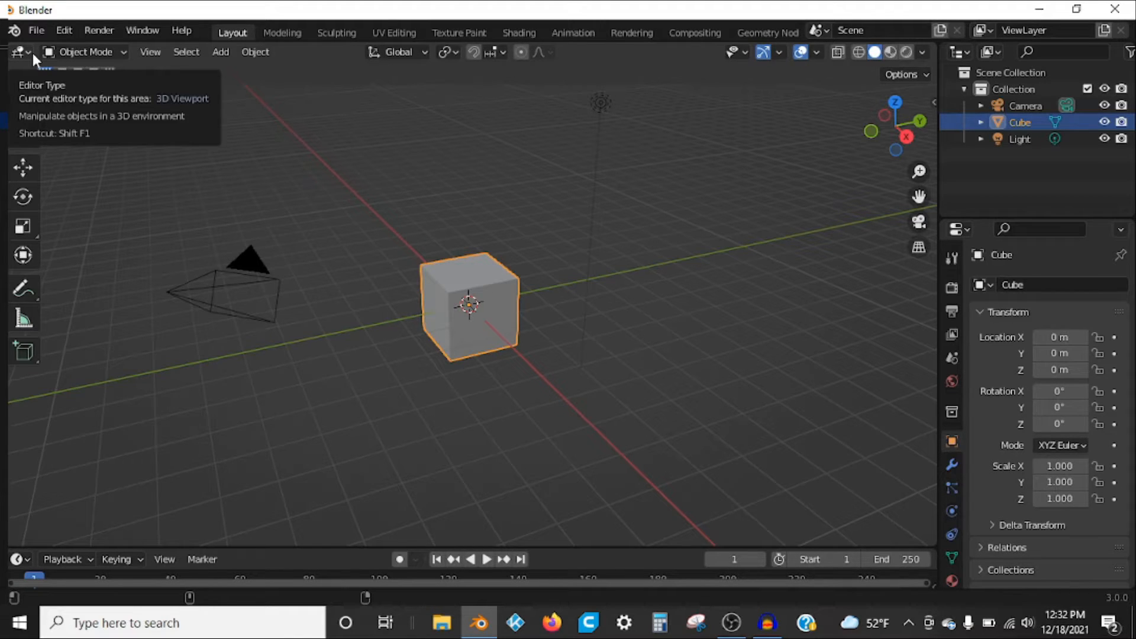
# Bring up the splash screen and open the recent file 1.blend
pyautogui.click(12, 30)
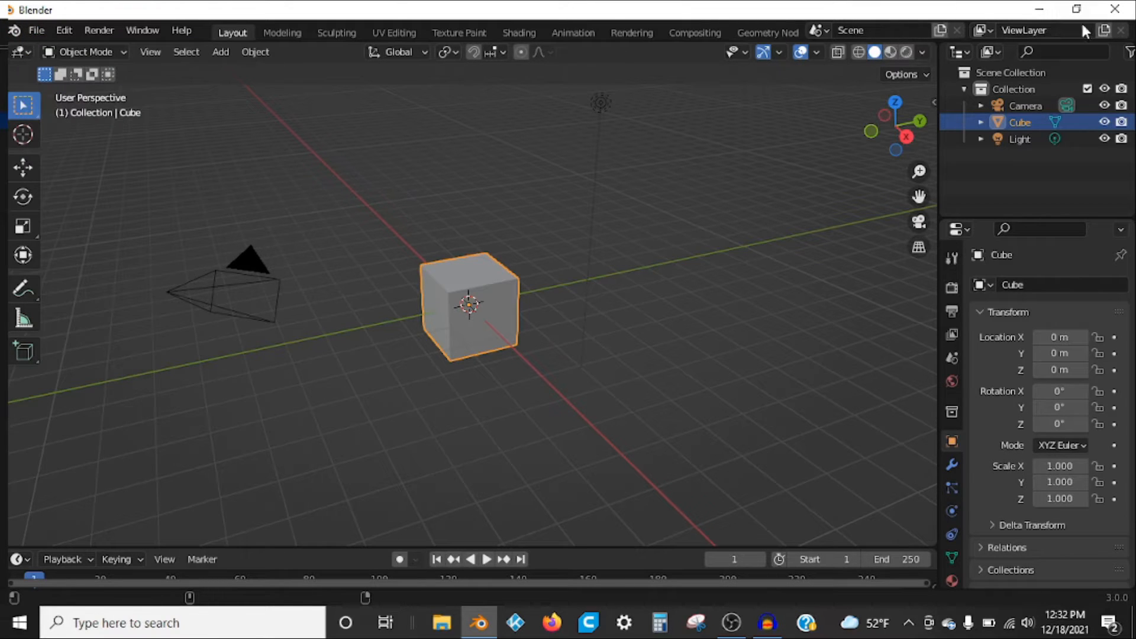
pyautogui.click(14, 31)
pyautogui.click(27, 45)
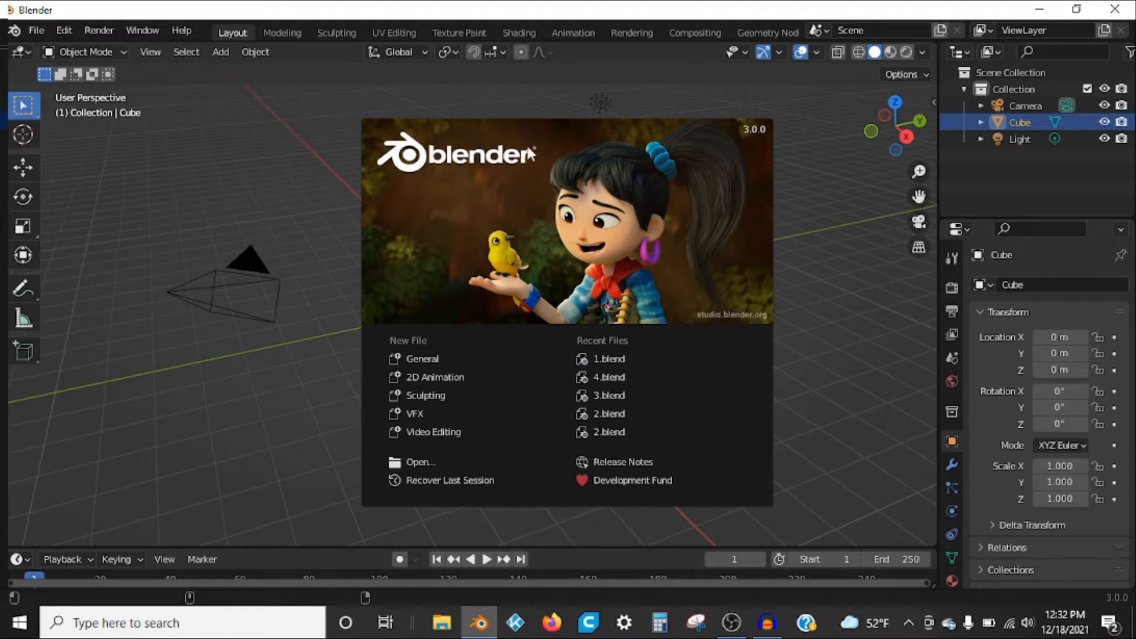
pyautogui.click(626, 359)
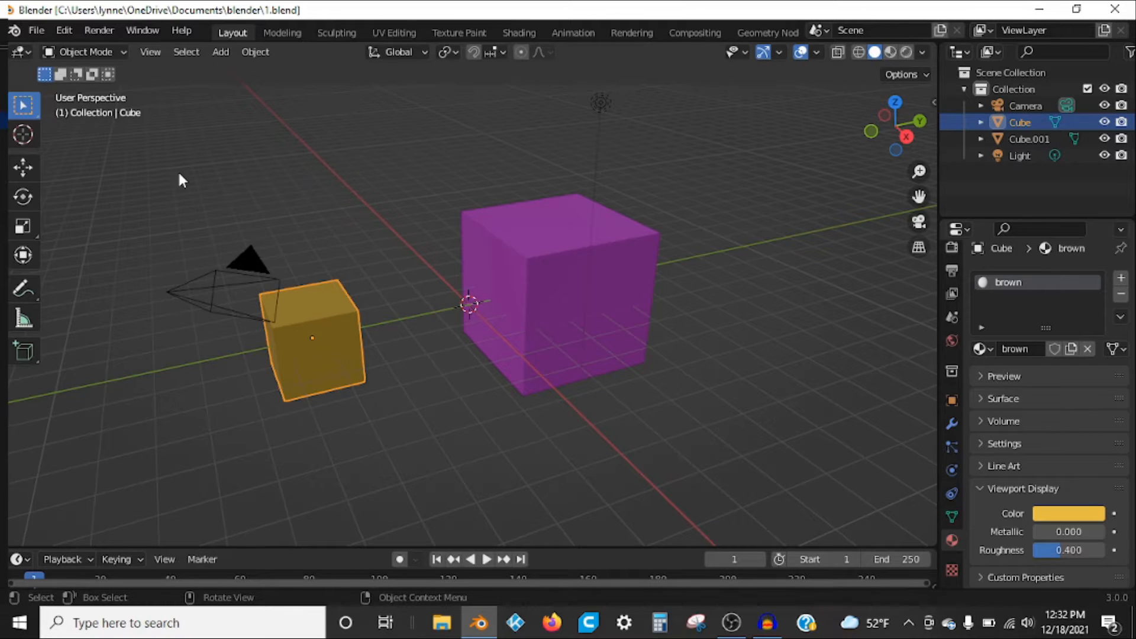
# Open the file path preferences and accept the blender documents folder as the path of the Founder asset library
pyautogui.click(65, 31)
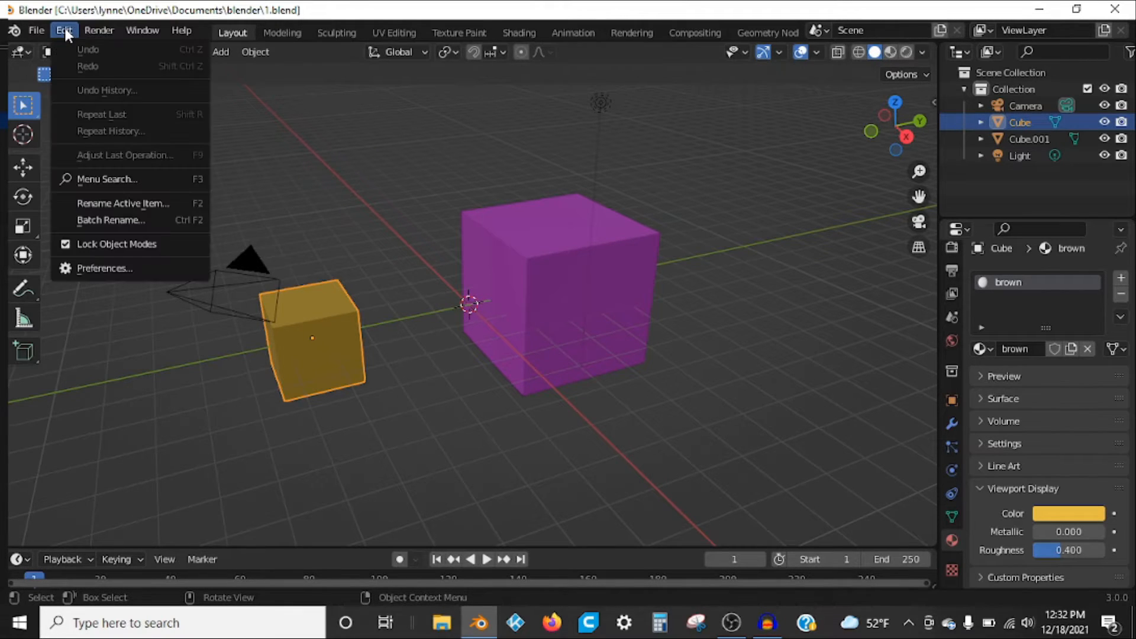
pyautogui.click(87, 266)
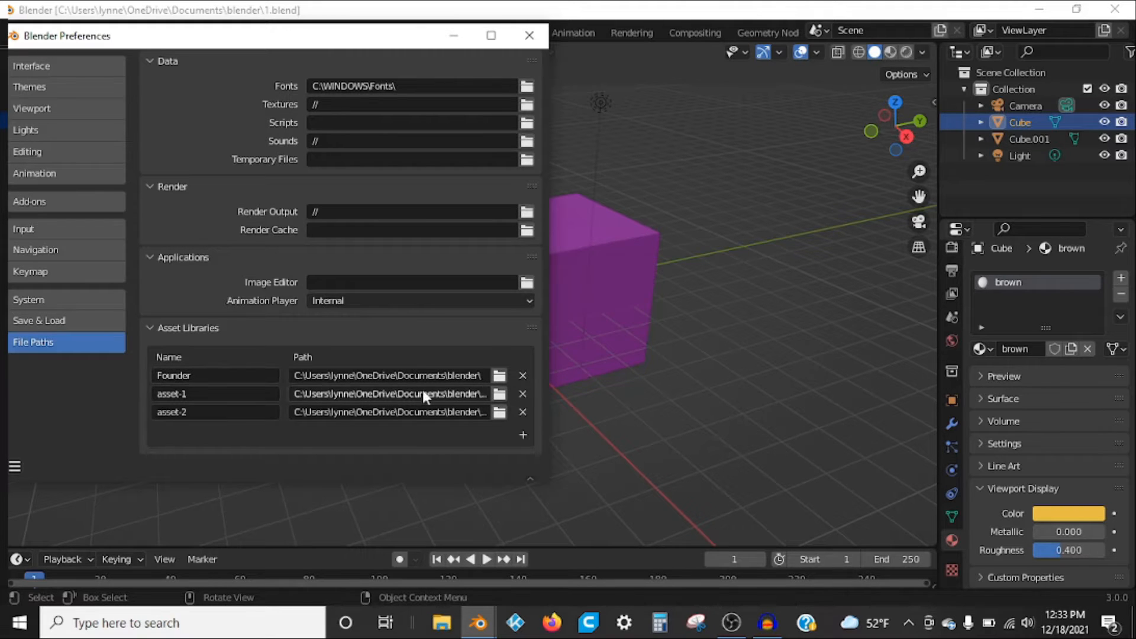
pyautogui.click(499, 376)
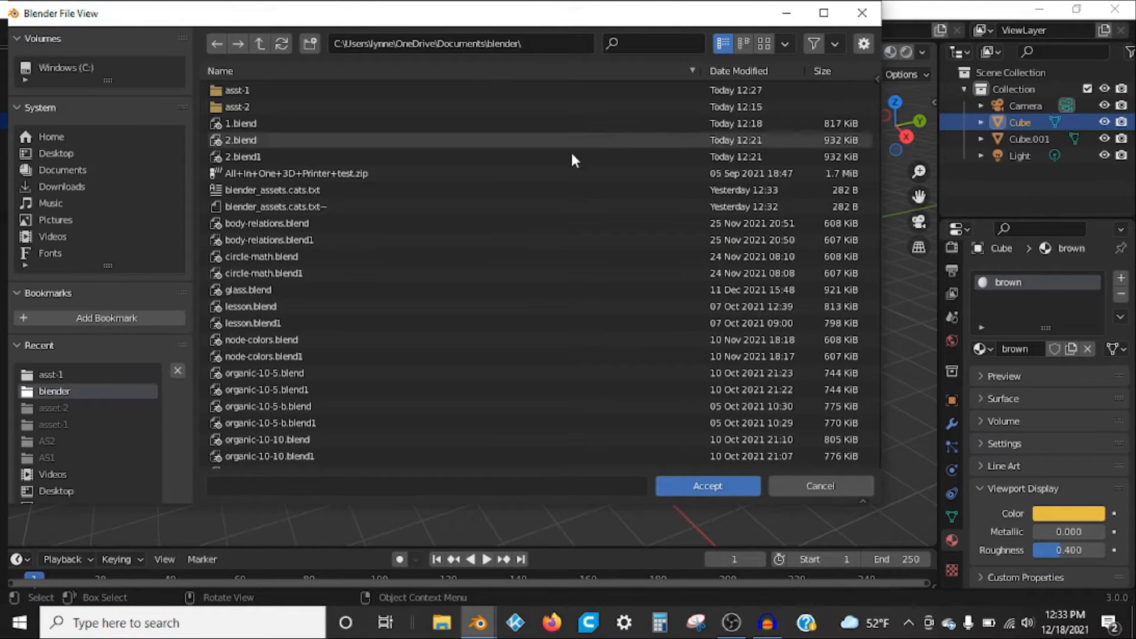
pyautogui.click(737, 485)
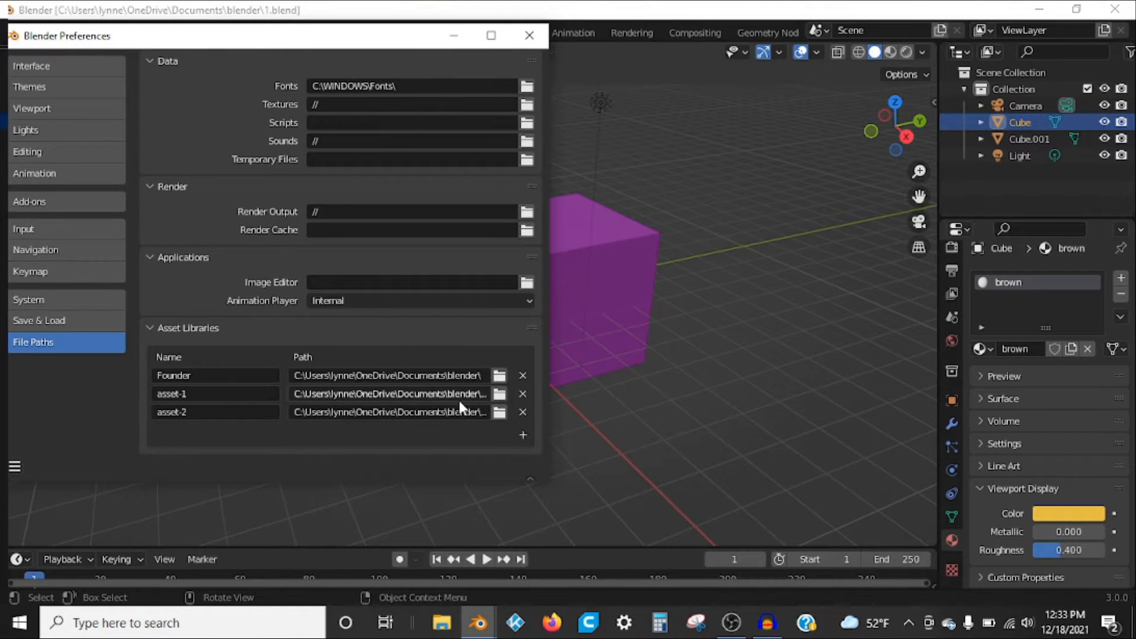
# Set the path of the asset-1 library to the asst-1 folder inside the blender folder
pyautogui.click(498, 394)
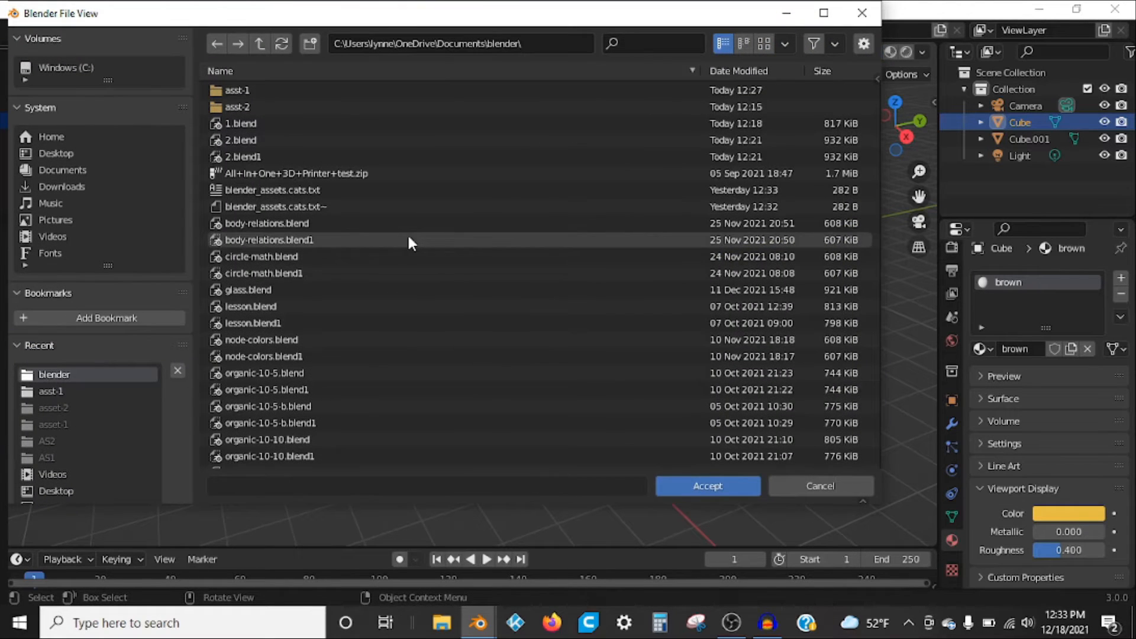
pyautogui.doubleClick(295, 90)
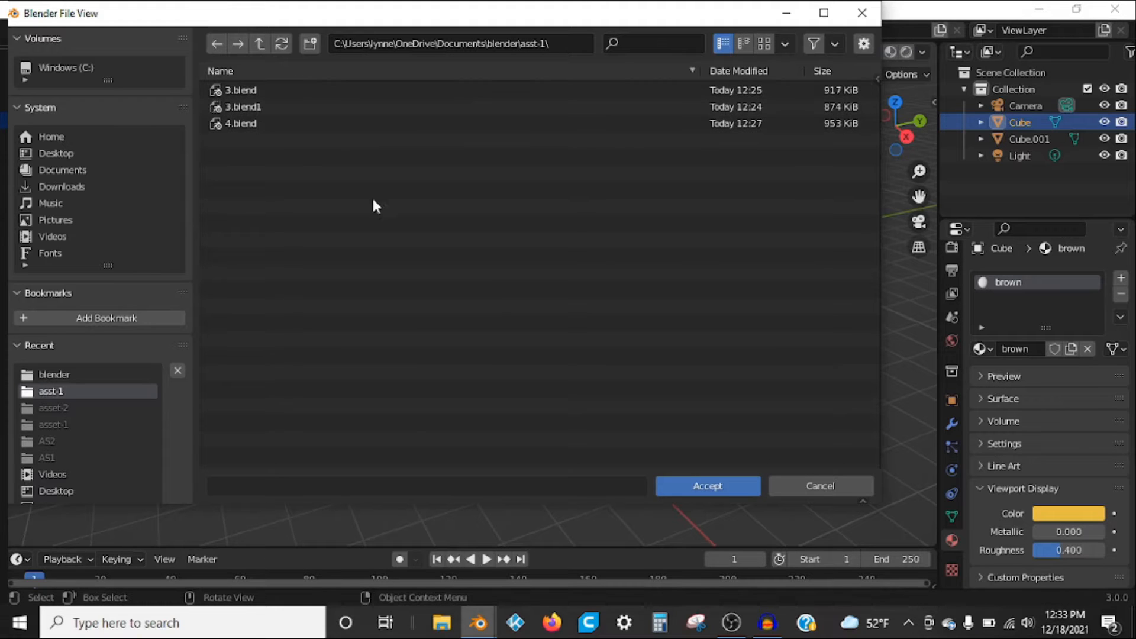
pyautogui.click(729, 481)
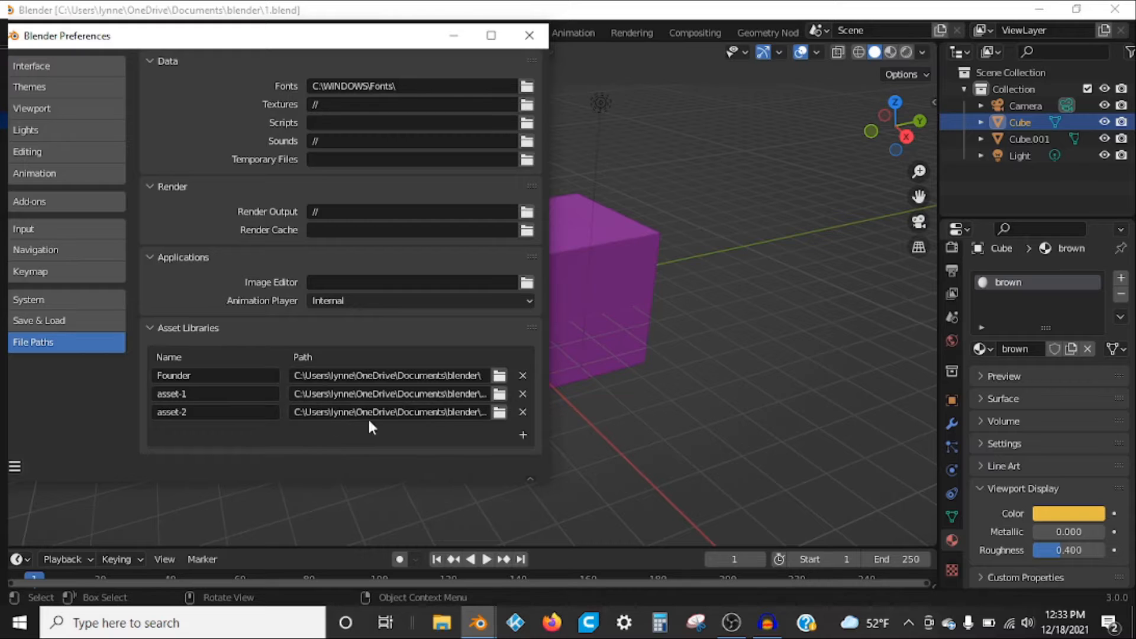
pyautogui.click(500, 413)
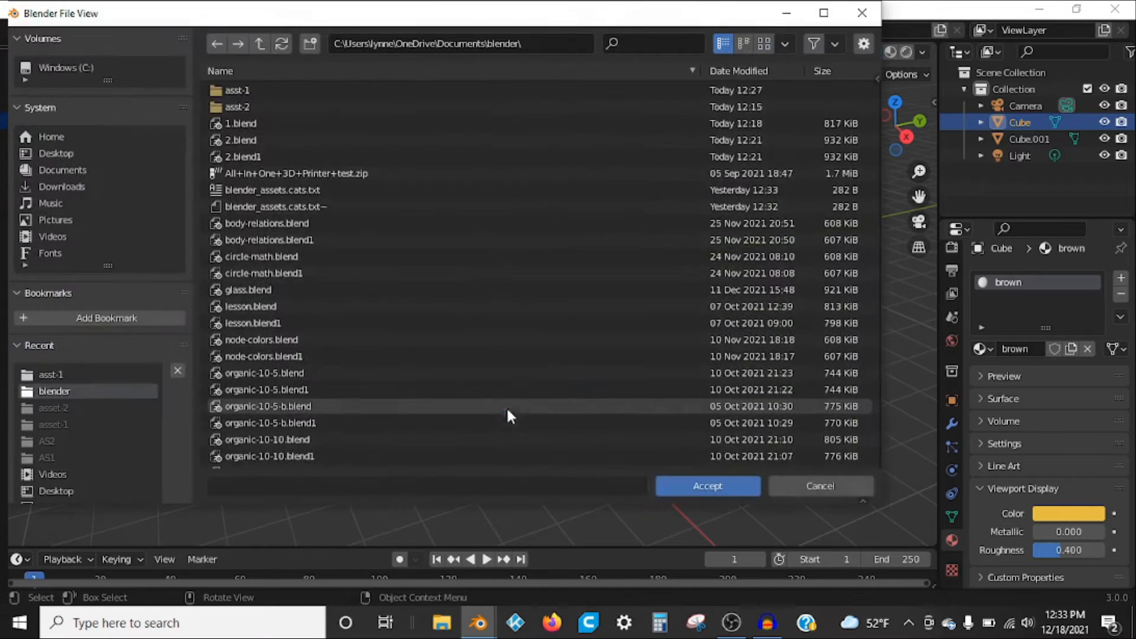
pyautogui.doubleClick(271, 109)
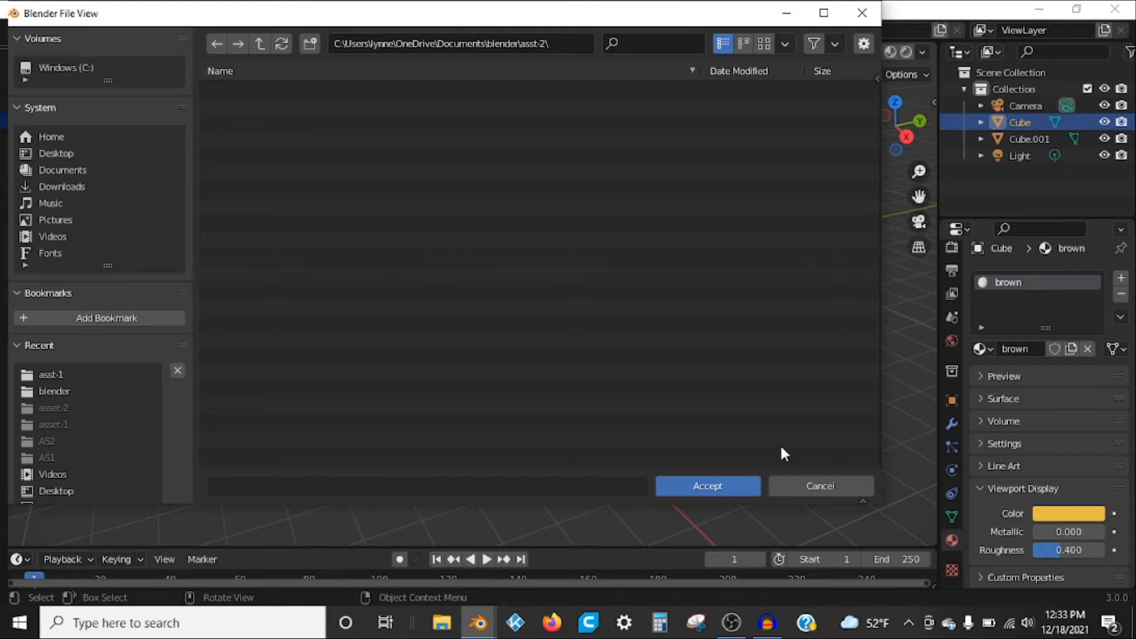
pyautogui.click(821, 484)
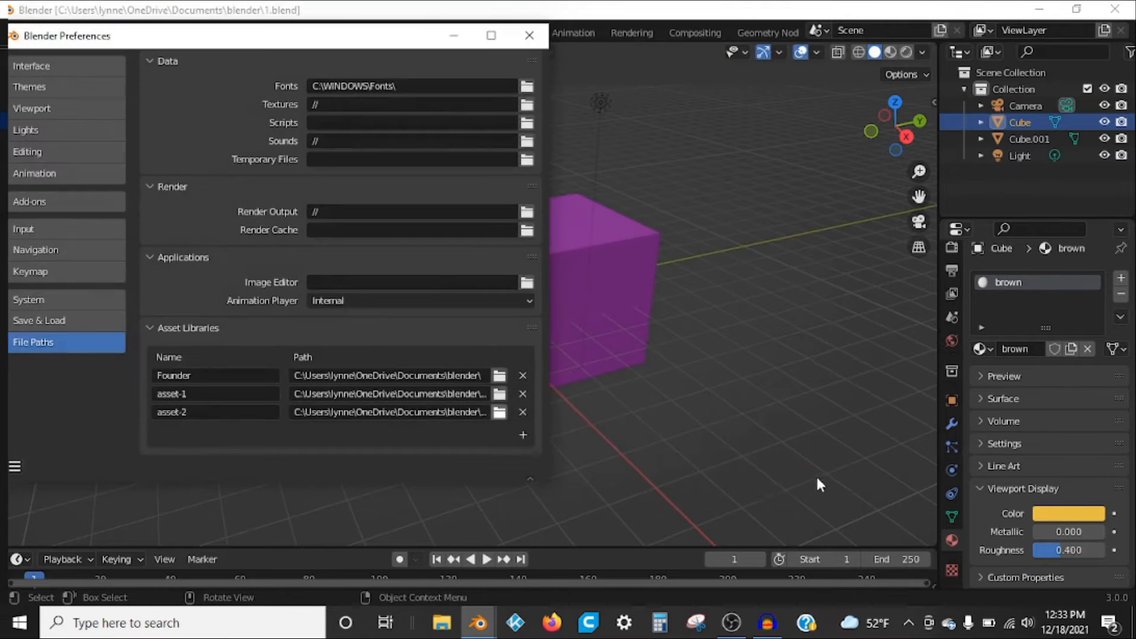
# Remove the asset-2 library, then save the preferences and close them
pyautogui.click(523, 411)
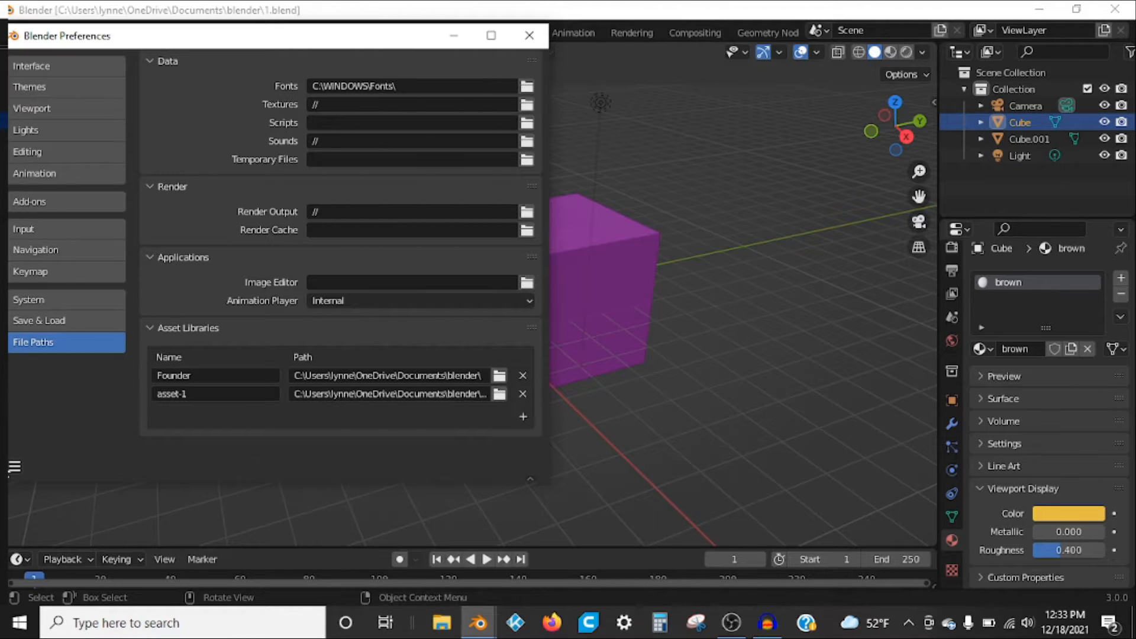
pyautogui.click(22, 464)
pyautogui.click(48, 422)
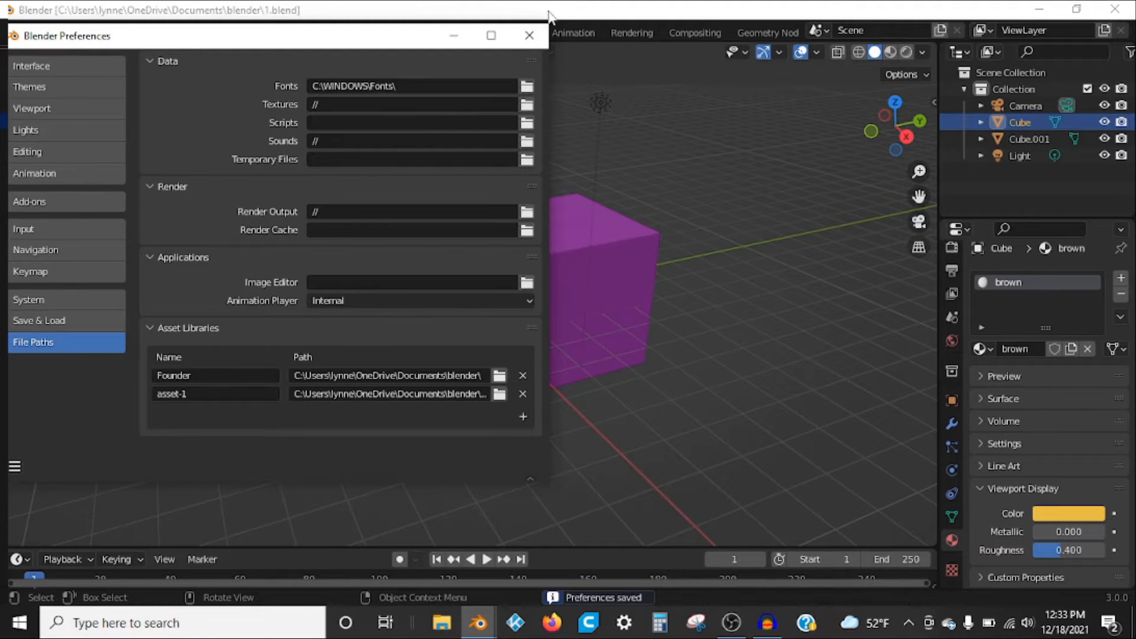
pyautogui.click(532, 35)
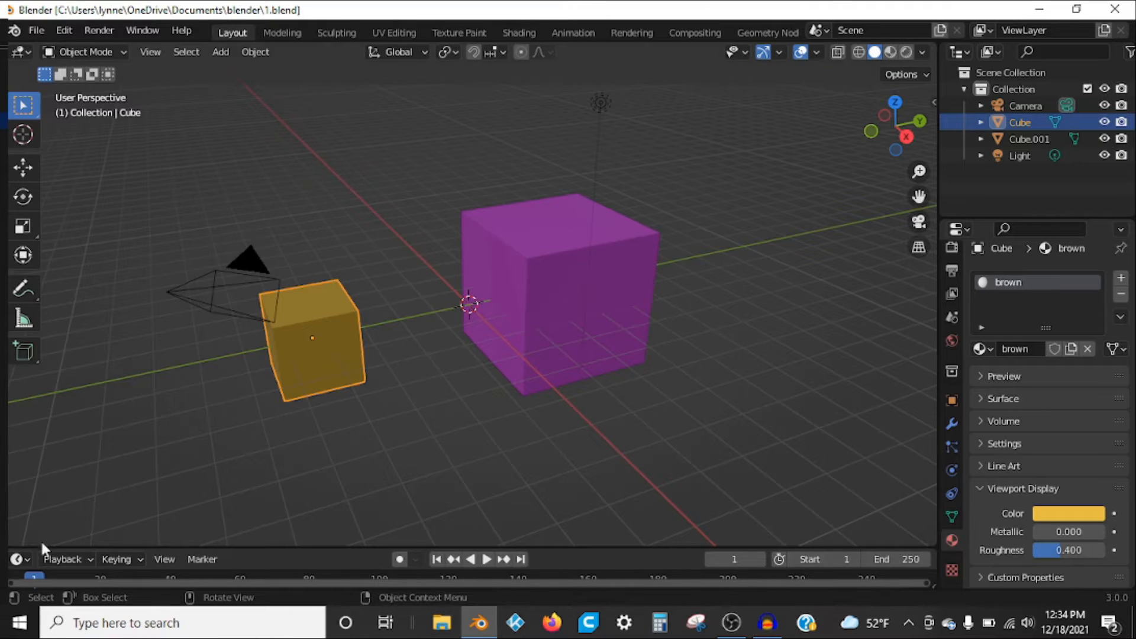
# Turn the timeline area into a taller Asset Browser and show the Founder library in it
pyautogui.click(14, 558)
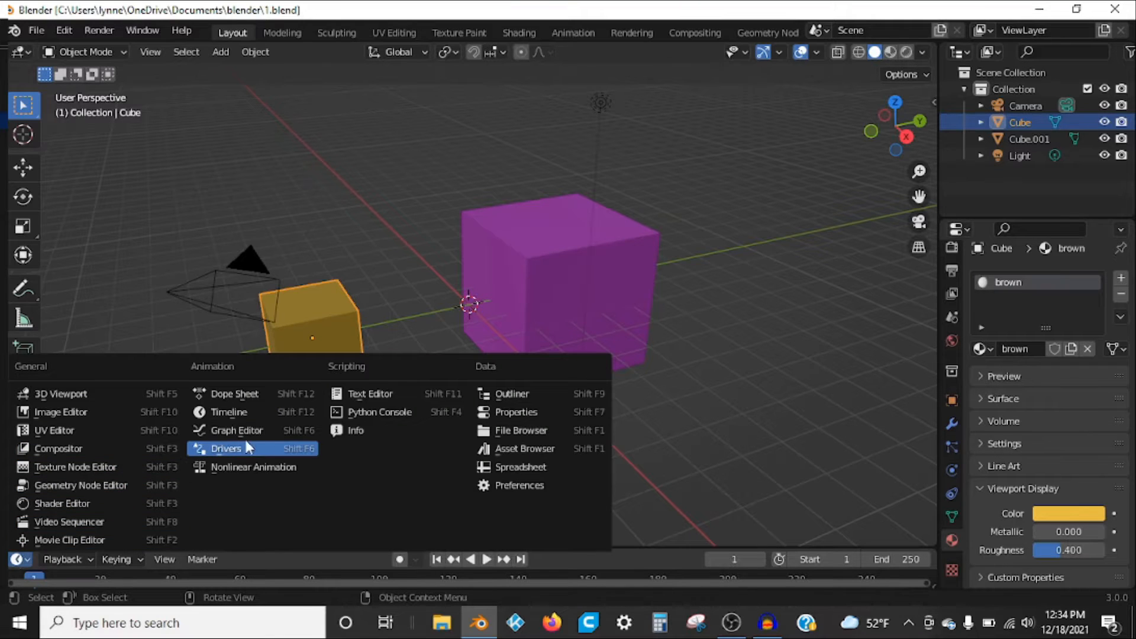
pyautogui.click(484, 449)
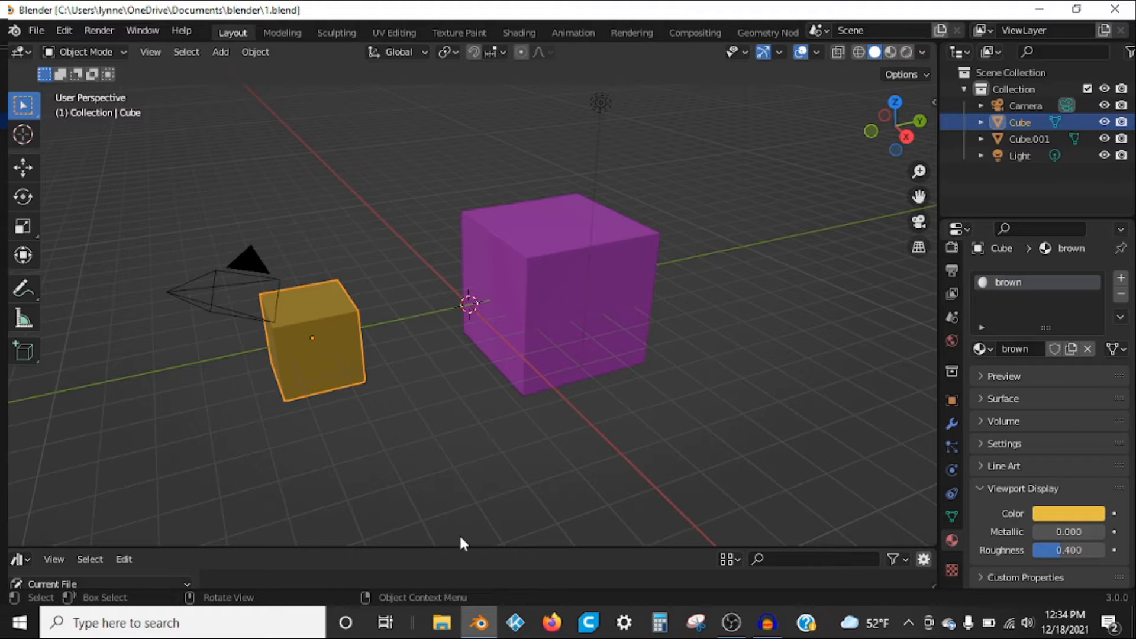
pyautogui.moveTo(459, 546); pyautogui.dragTo(452, 433)
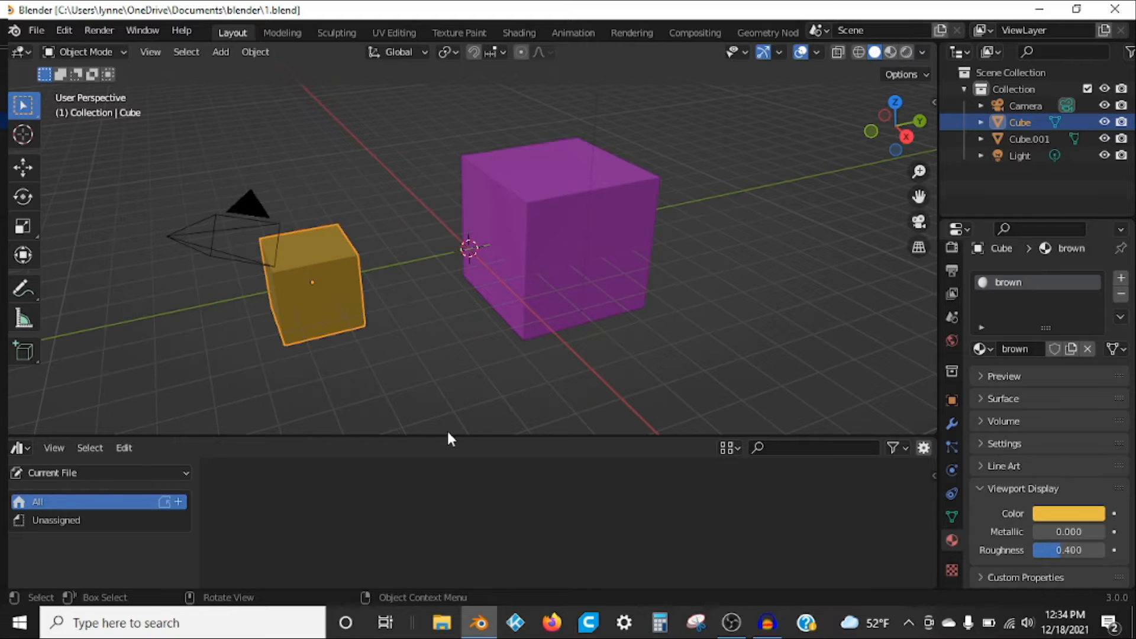
pyautogui.moveTo(445, 439); pyautogui.dragTo(446, 451)
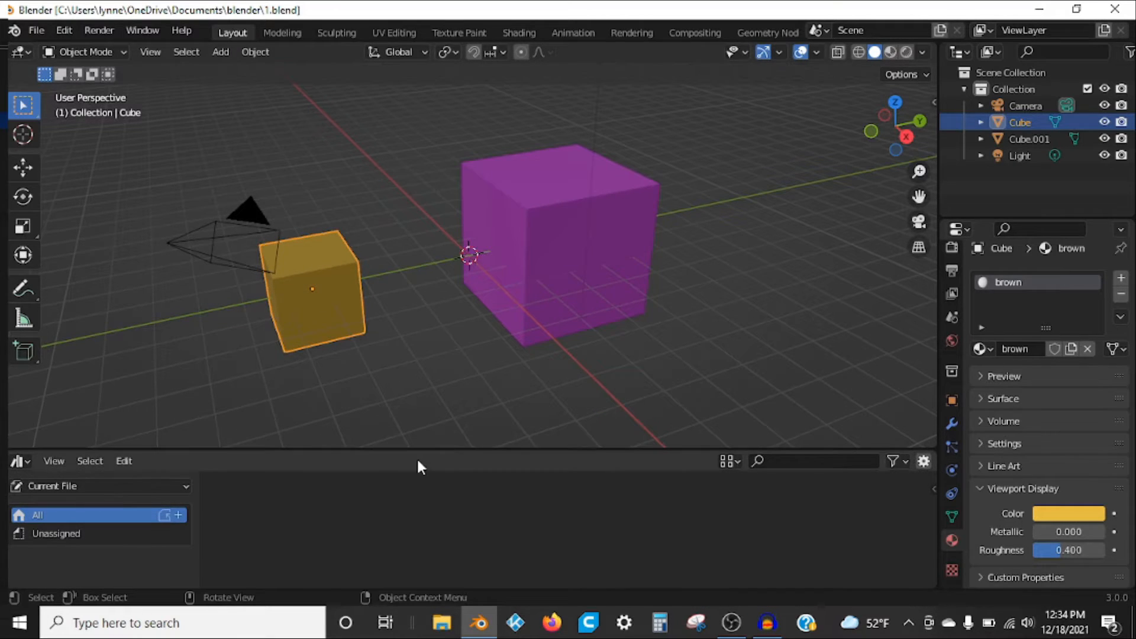
pyautogui.click(32, 31)
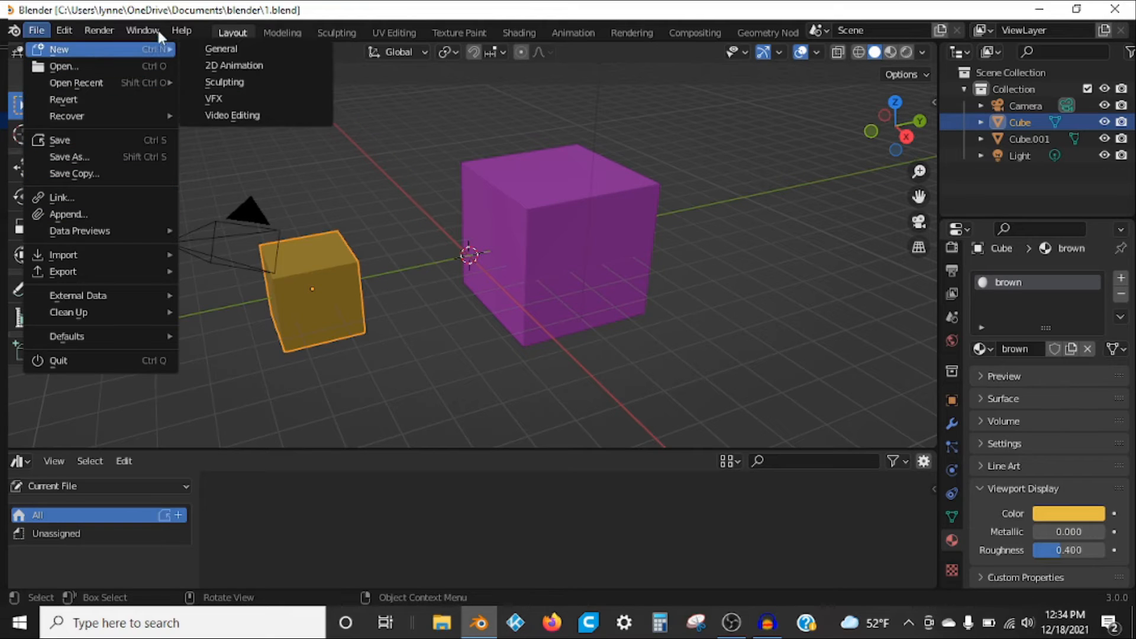
pyautogui.moveTo(160, 23)
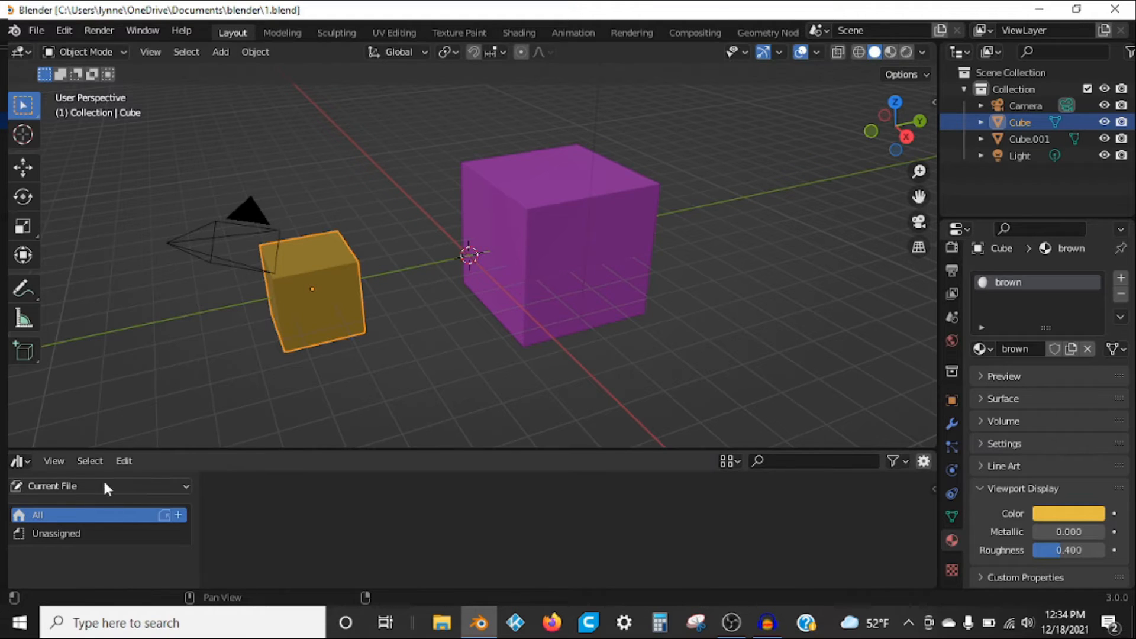
pyautogui.click(70, 485)
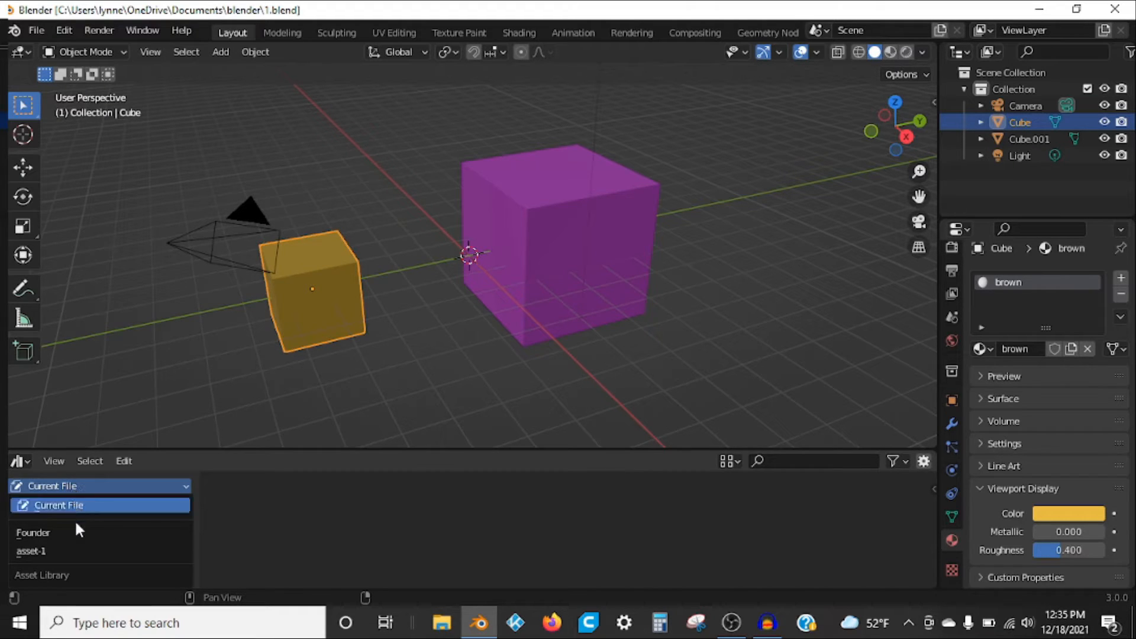
pyautogui.click(64, 532)
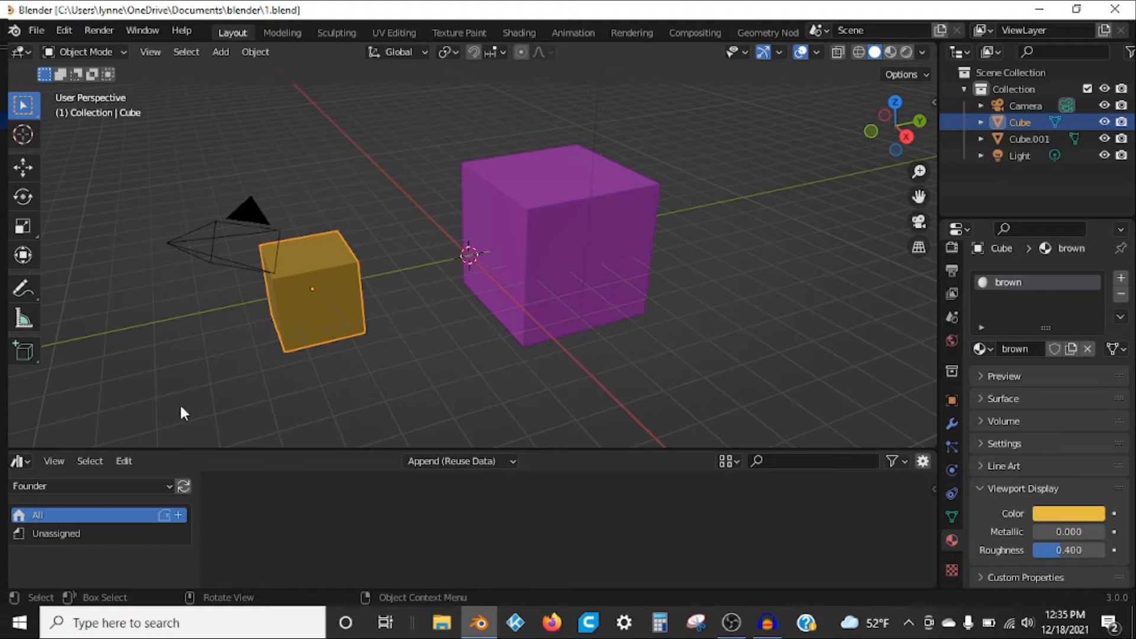
# Select the small yellow cube and mark it as an asset
pyautogui.click(339, 297)
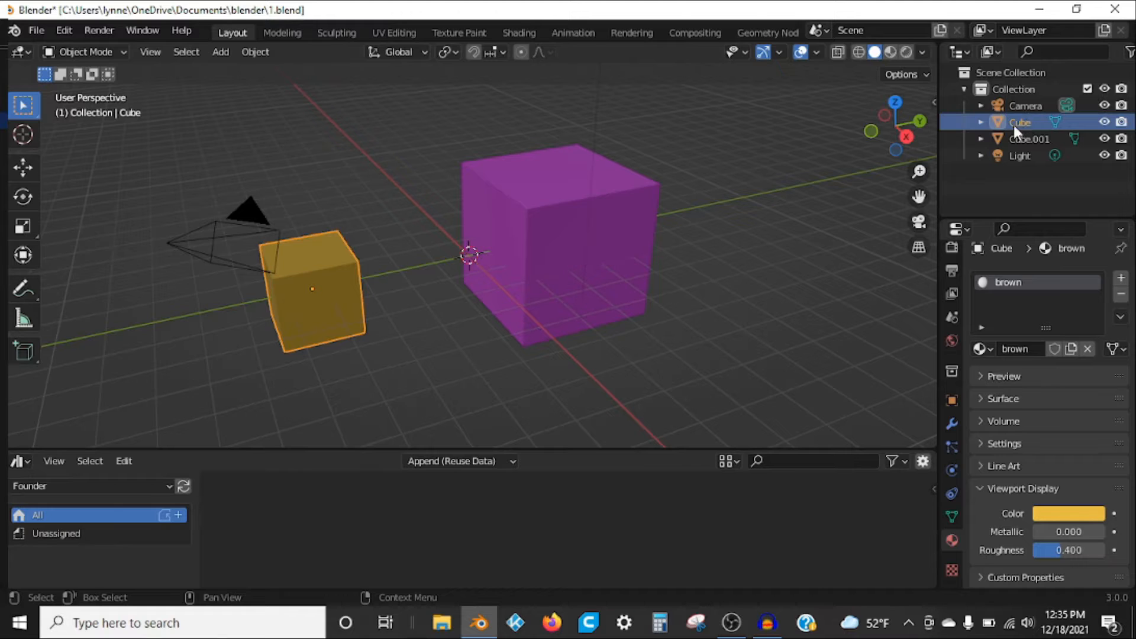
pyautogui.click(248, 55)
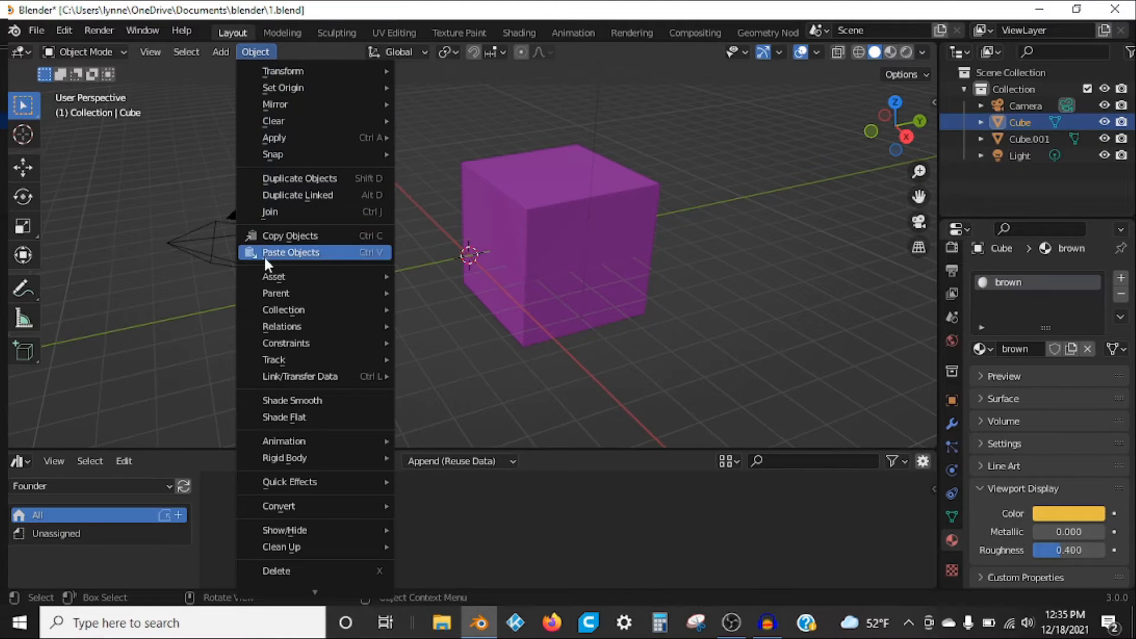
pyautogui.moveTo(276, 281)
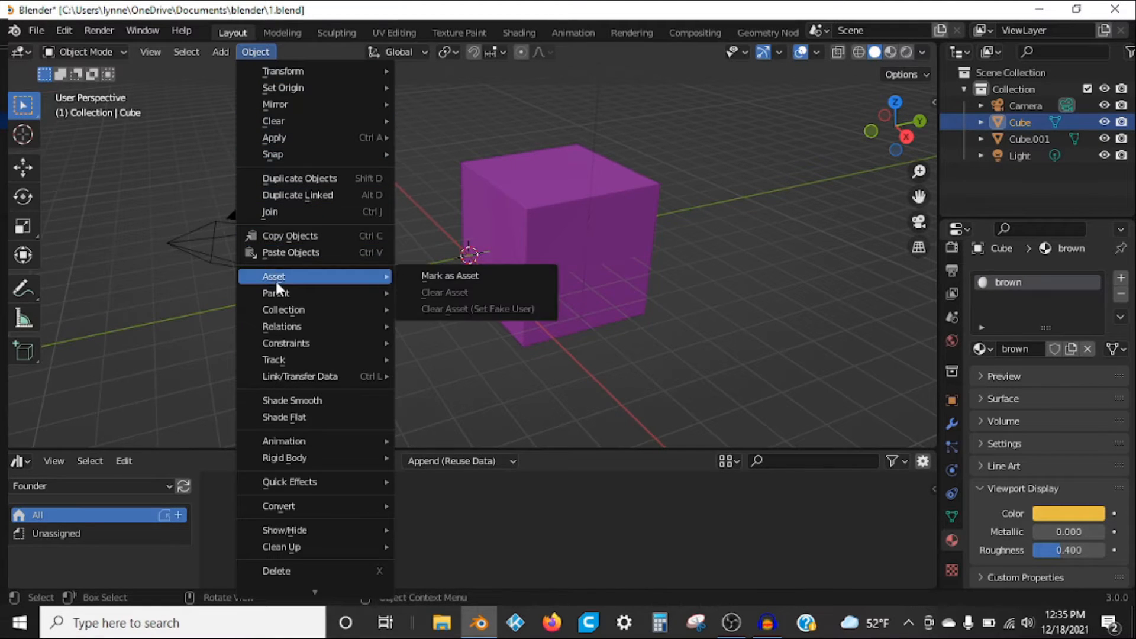
pyautogui.click(421, 275)
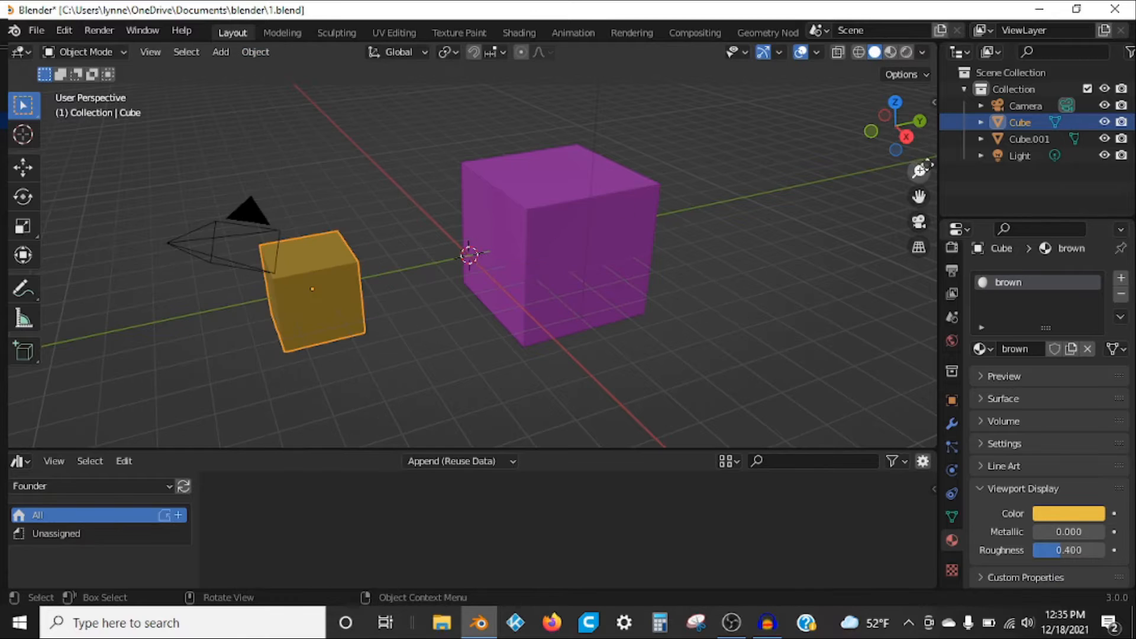
pyautogui.rightClick(1006, 123)
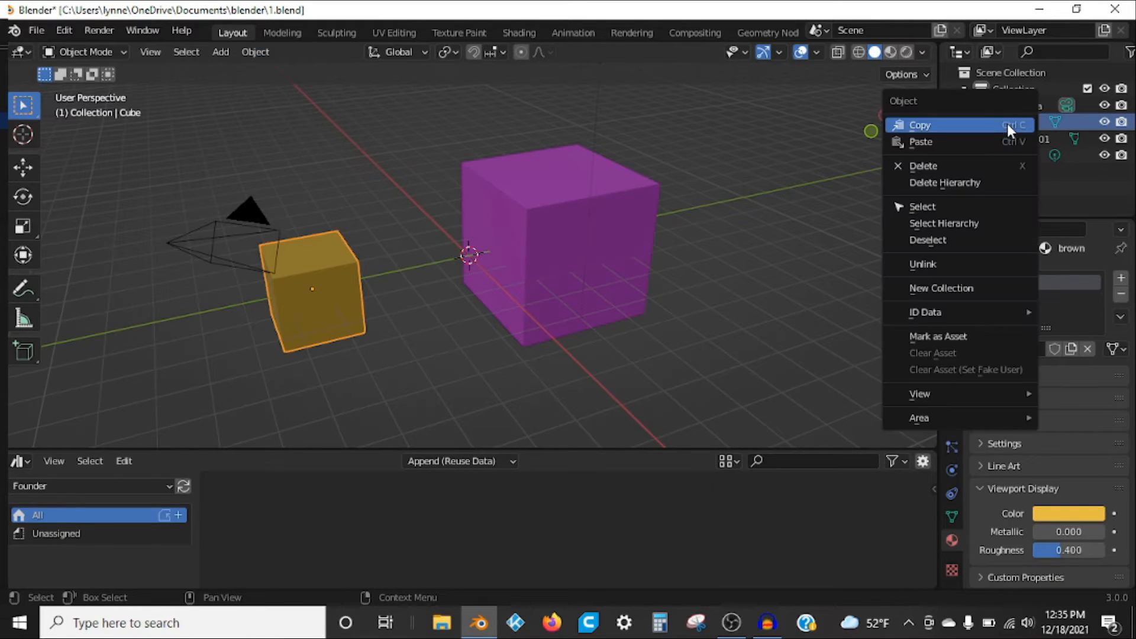
pyautogui.click(960, 336)
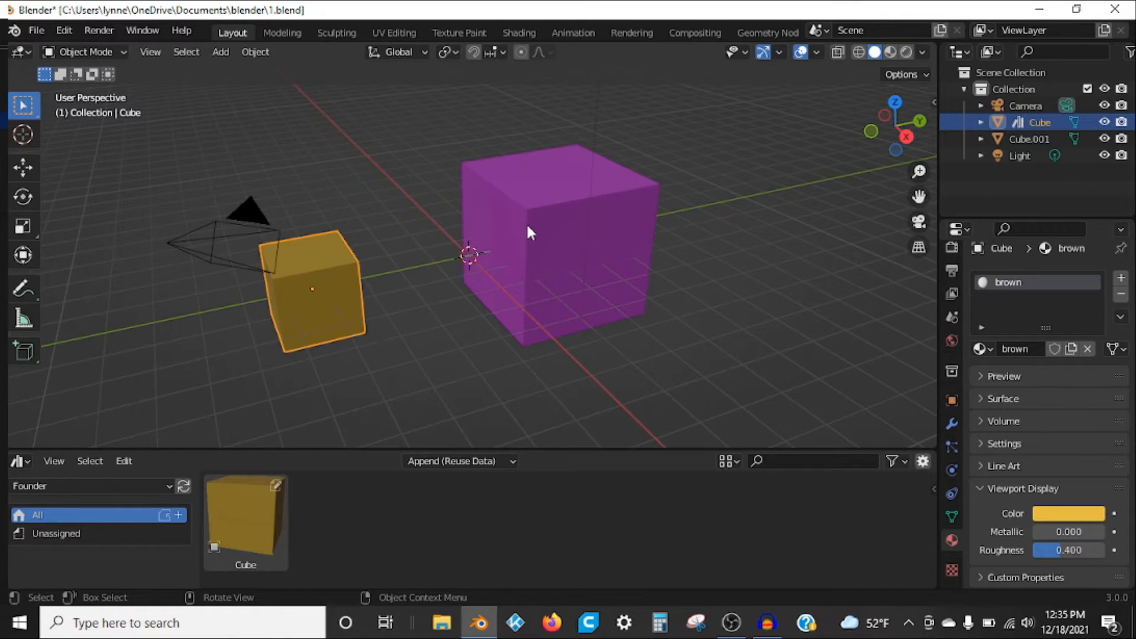
# Select the large purple cube, Cube.001, and mark it as an asset
pyautogui.click(585, 260)
pyautogui.click(585, 264)
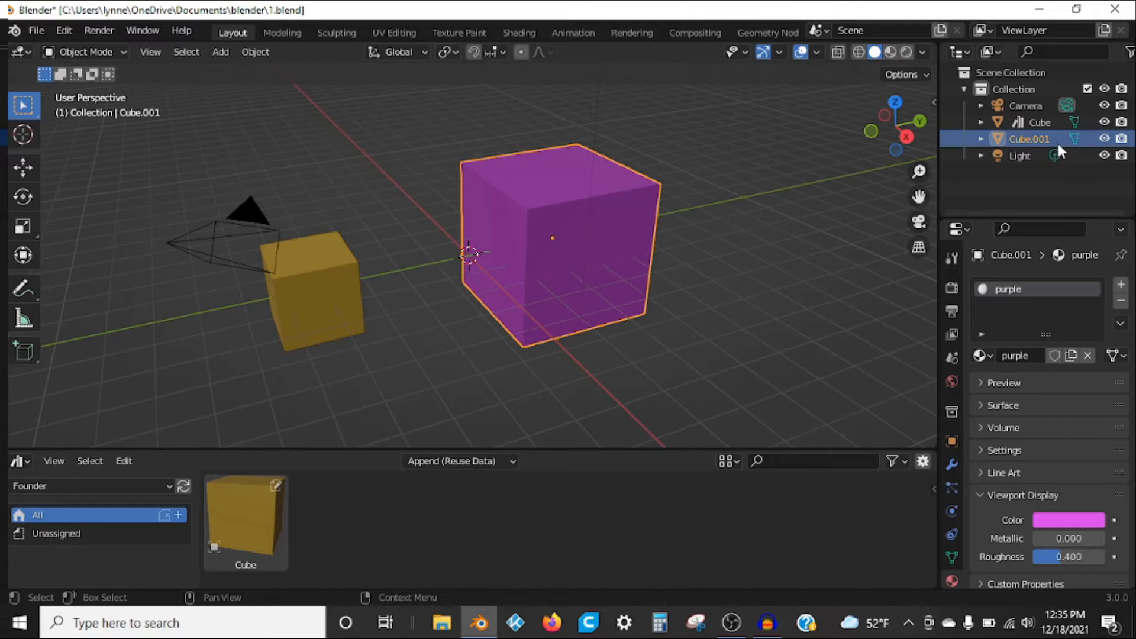
pyautogui.rightClick(1036, 135)
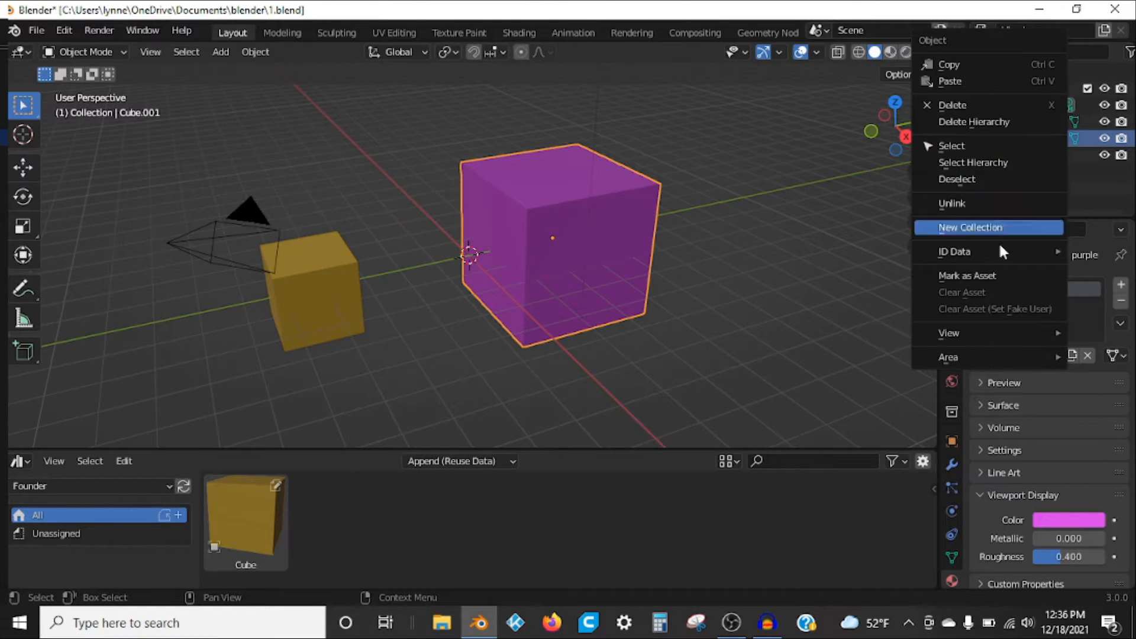
pyautogui.click(1005, 276)
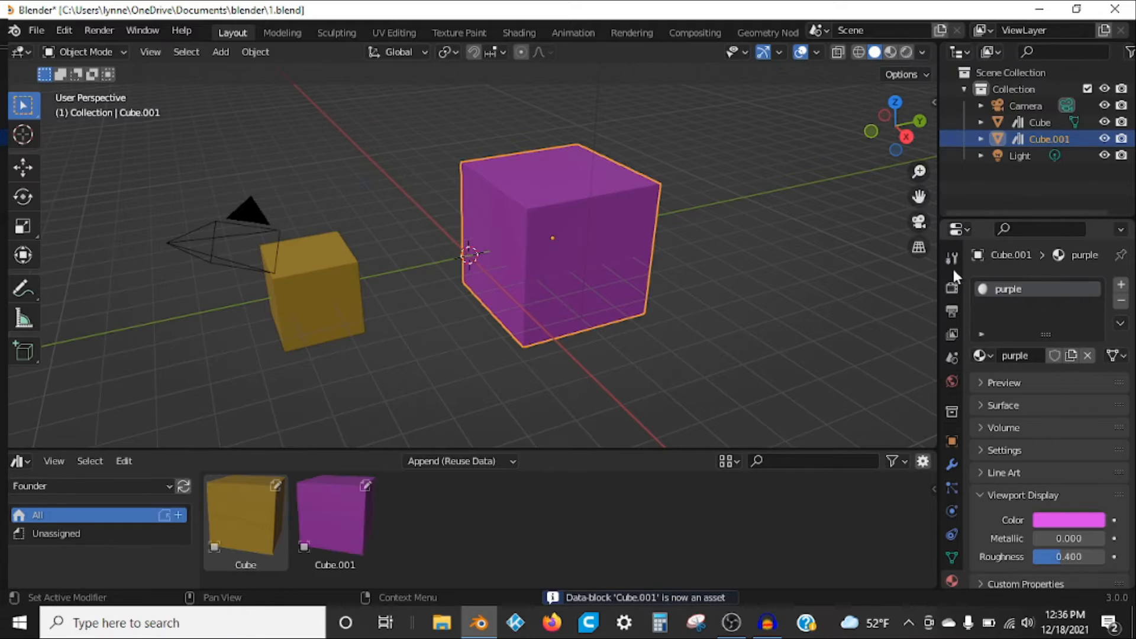
# Compare the assets listed for the current file with those in the Founder library, ending on Founder
pyautogui.click(122, 484)
pyautogui.click(122, 505)
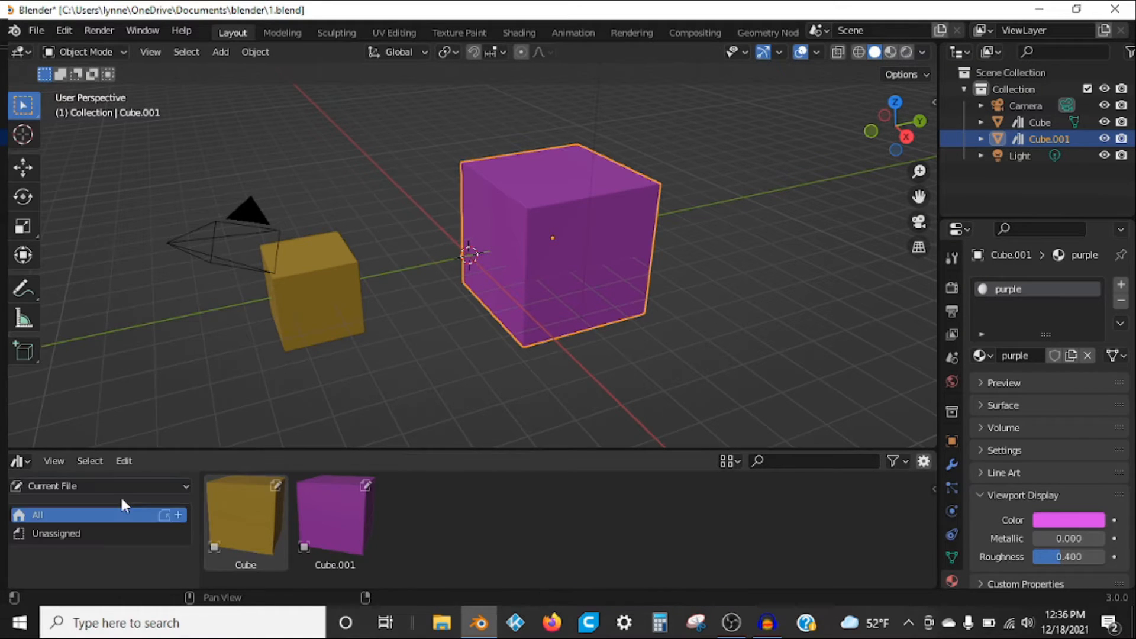
pyautogui.click(140, 483)
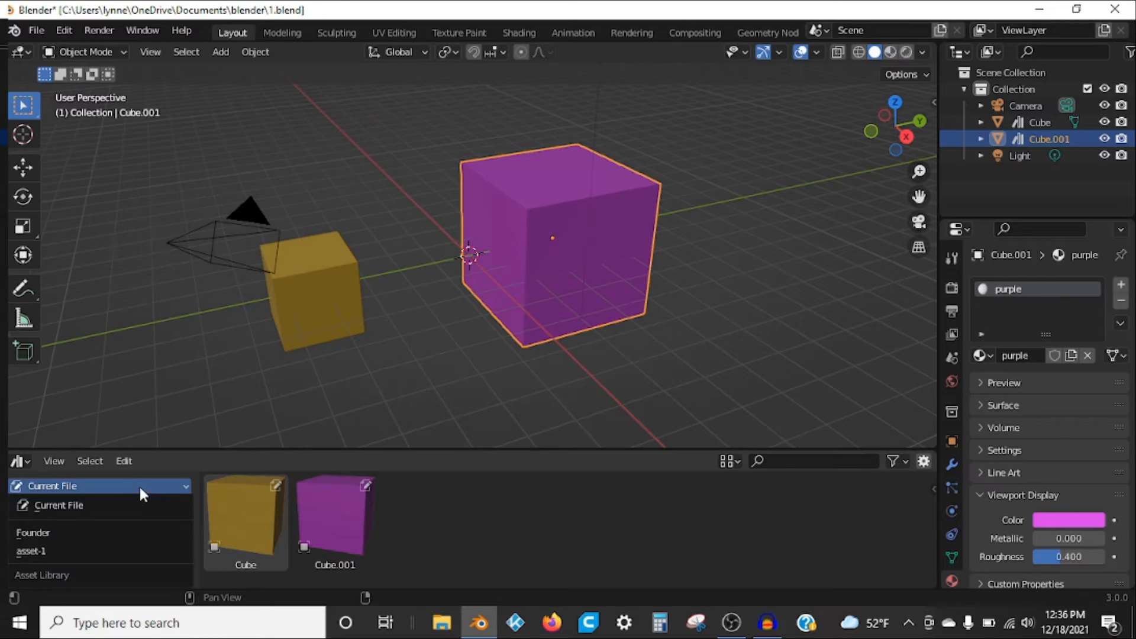
pyautogui.click(117, 528)
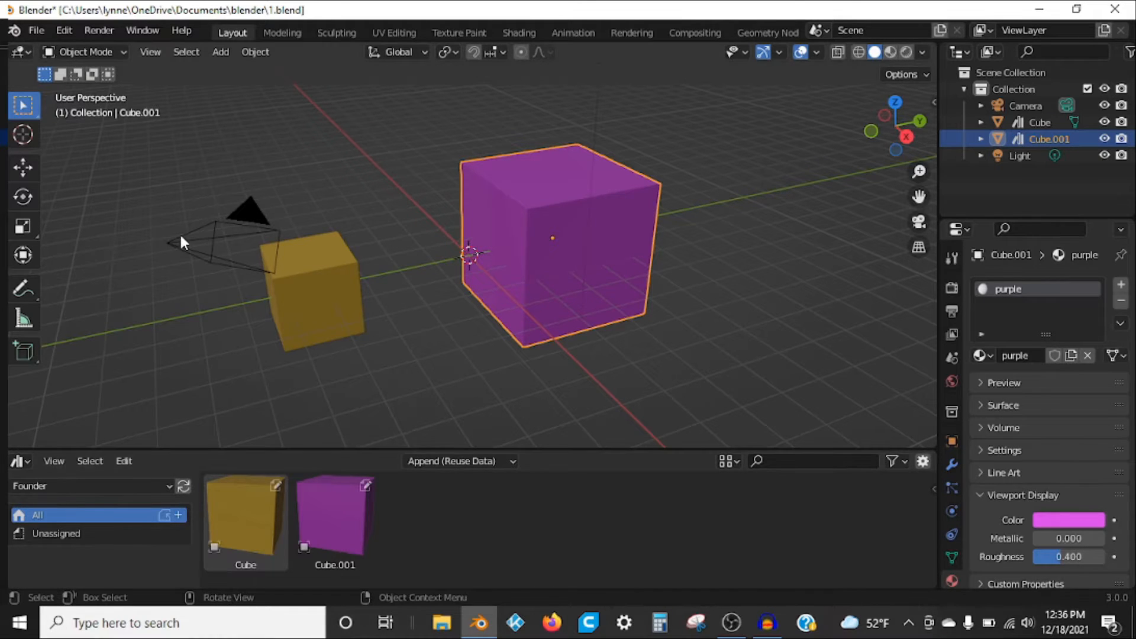
# Open the recent file 2.blend, saving the changes to 1.blend
pyautogui.click(38, 30)
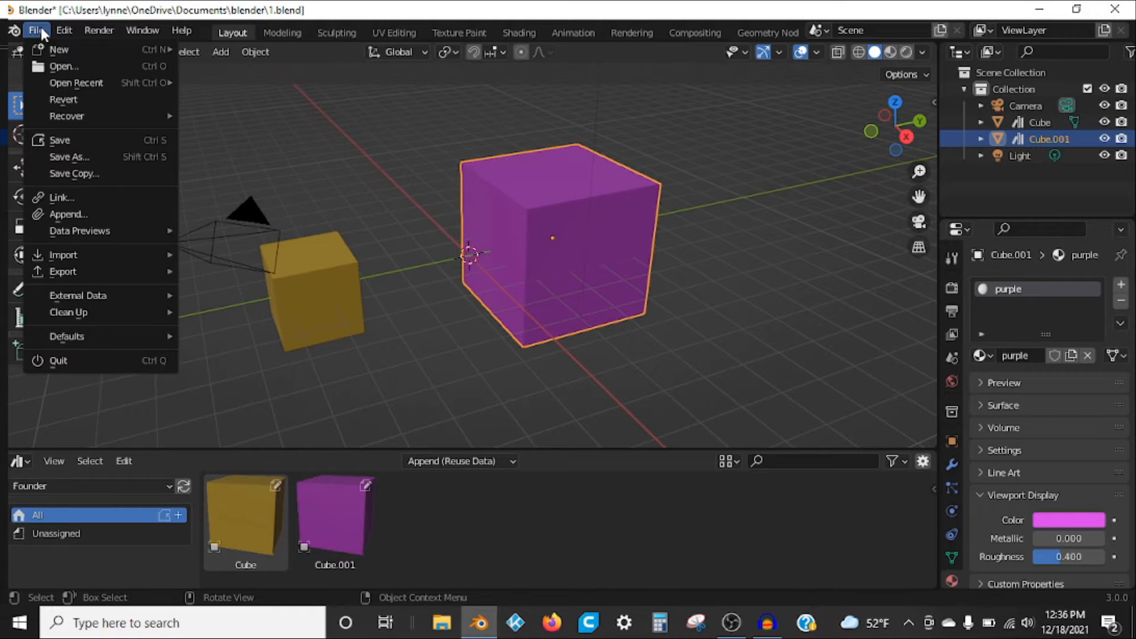
pyautogui.moveTo(79, 86)
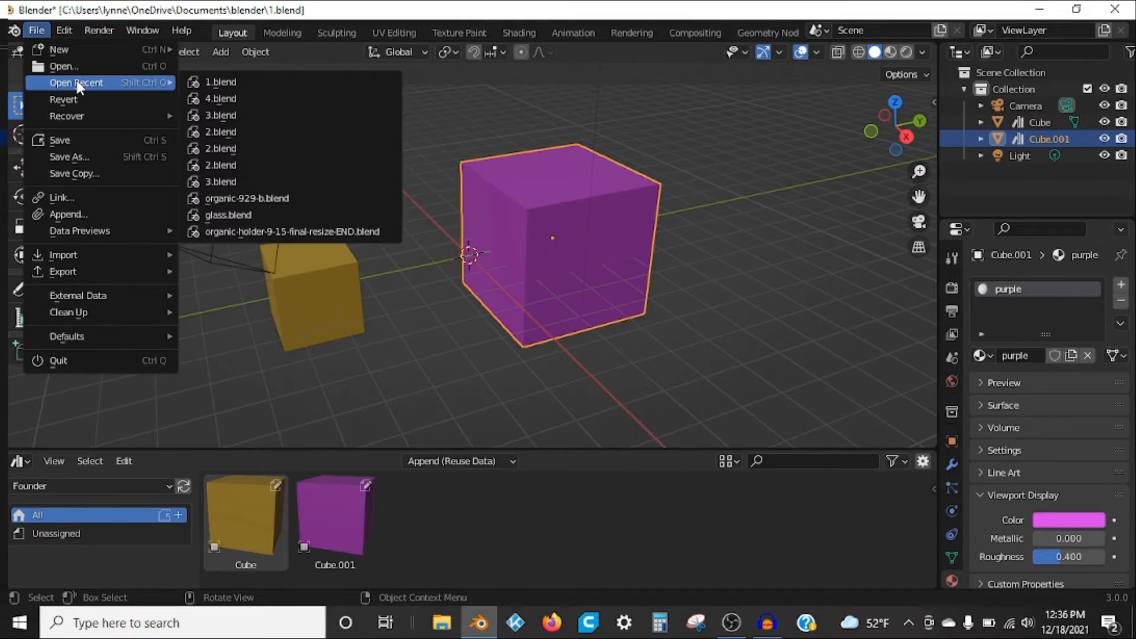
pyautogui.click(245, 133)
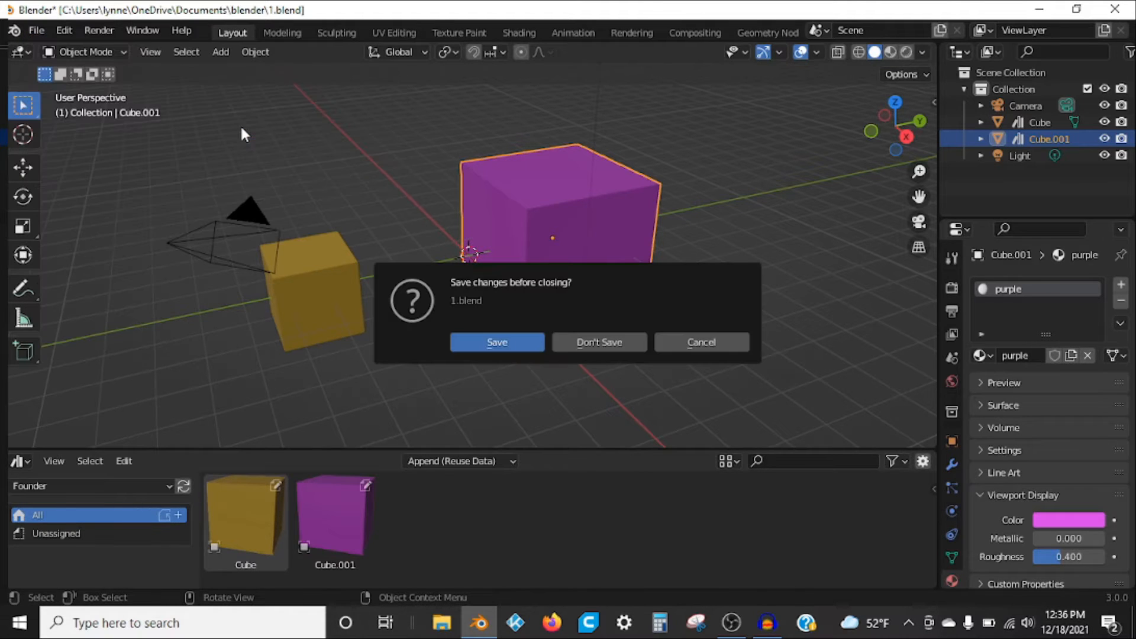
pyautogui.click(506, 343)
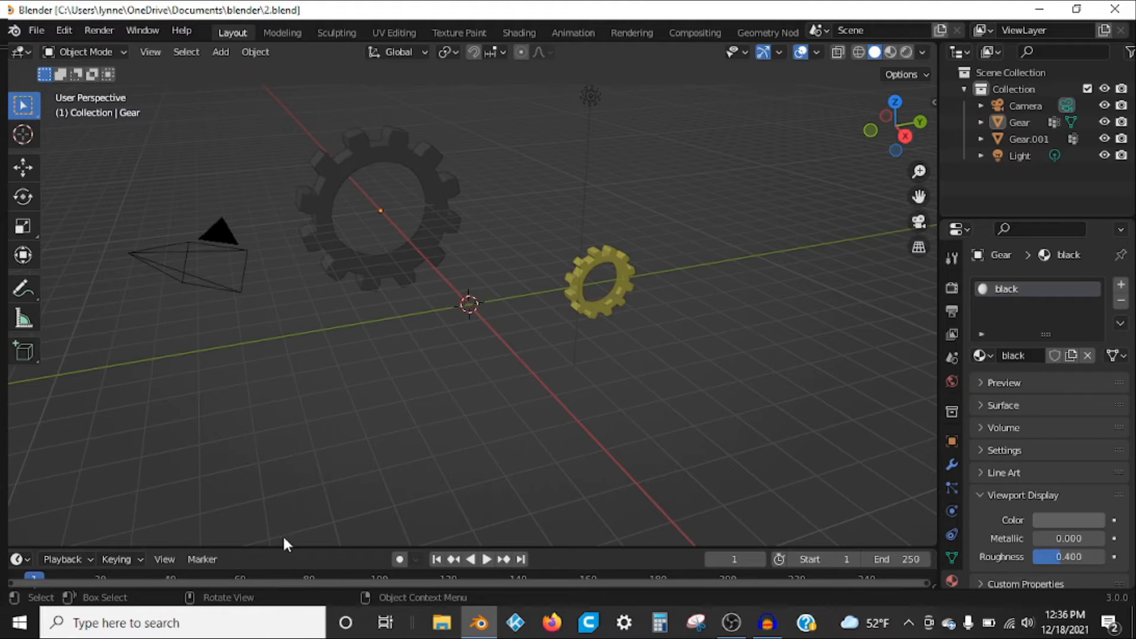
# Enlarge the timeline area of 2.blend, turn it into an Asset Browser and show the Founder library
pyautogui.moveTo(284, 546); pyautogui.dragTo(290, 454)
pyautogui.click(18, 464)
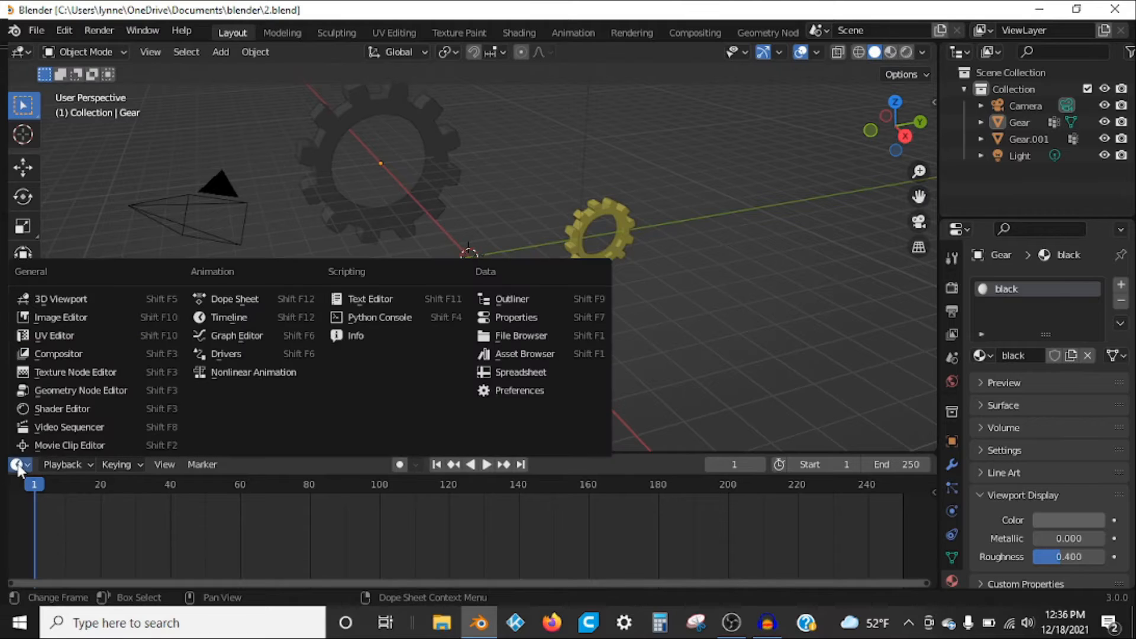
pyautogui.click(517, 353)
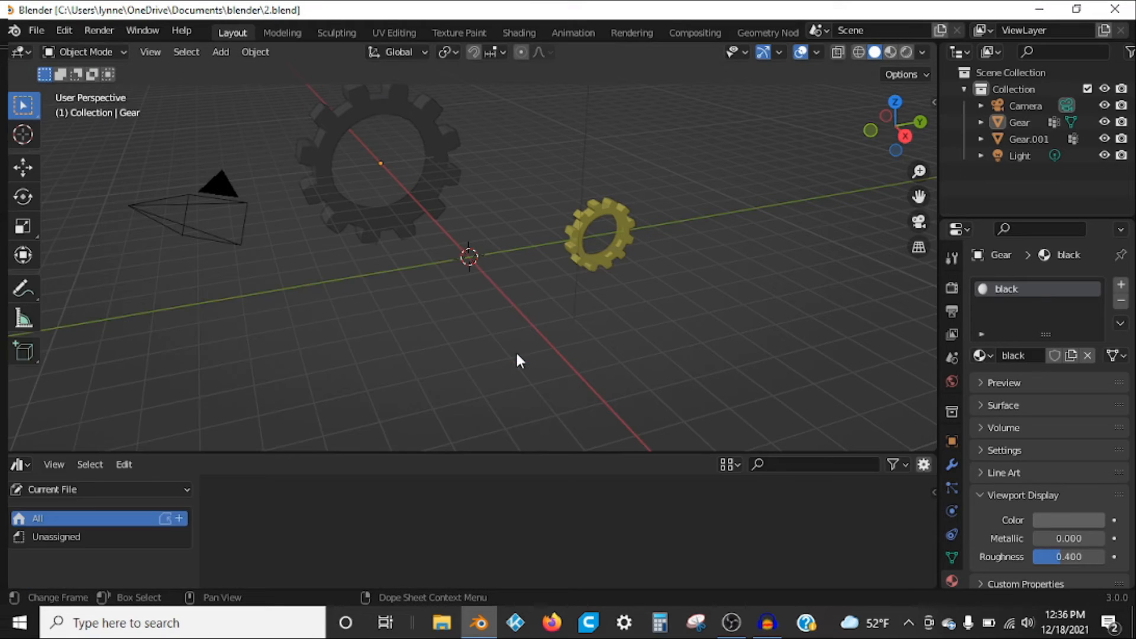
pyautogui.click(121, 489)
pyautogui.click(116, 534)
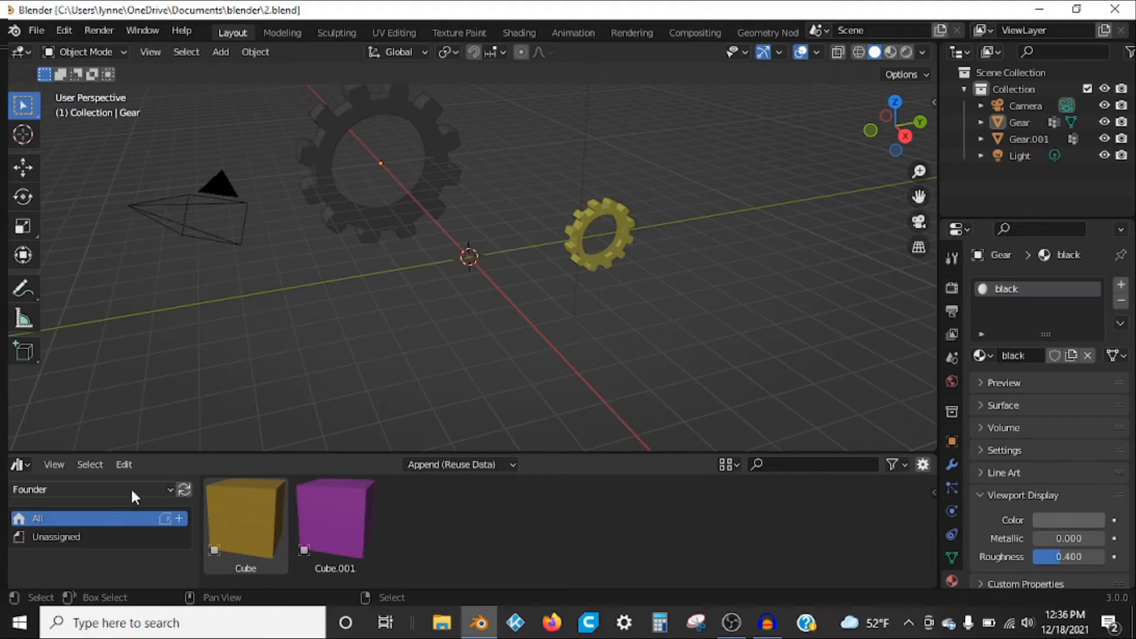
# Check which assets belong to the current file 2.blend, then return the Asset Browser to the Founder library
pyautogui.click(95, 491)
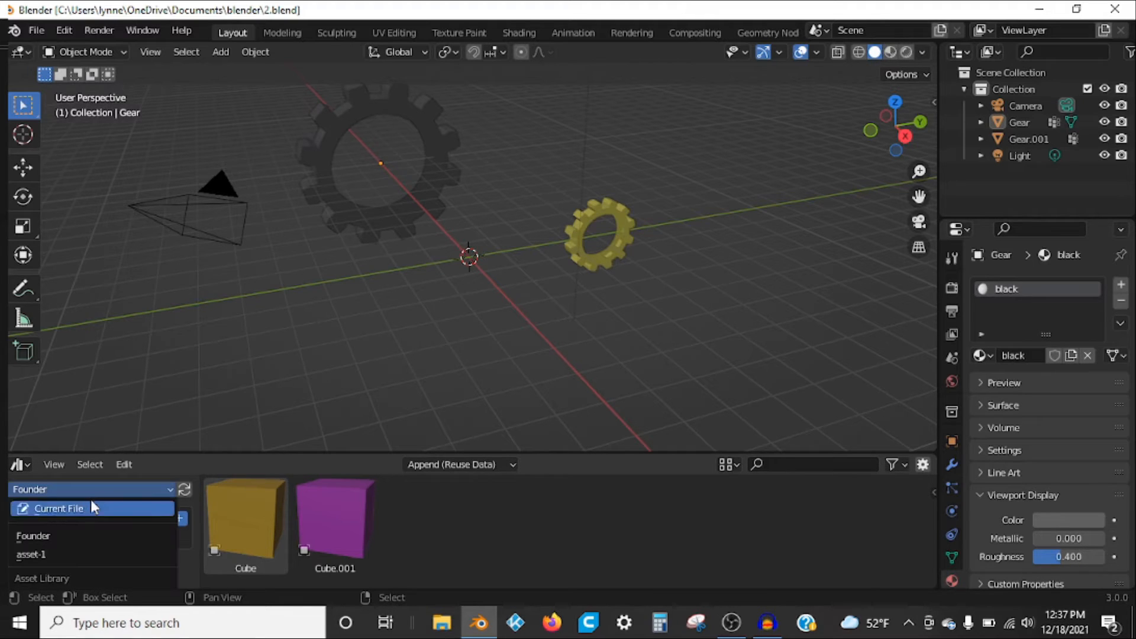
pyautogui.click(90, 499)
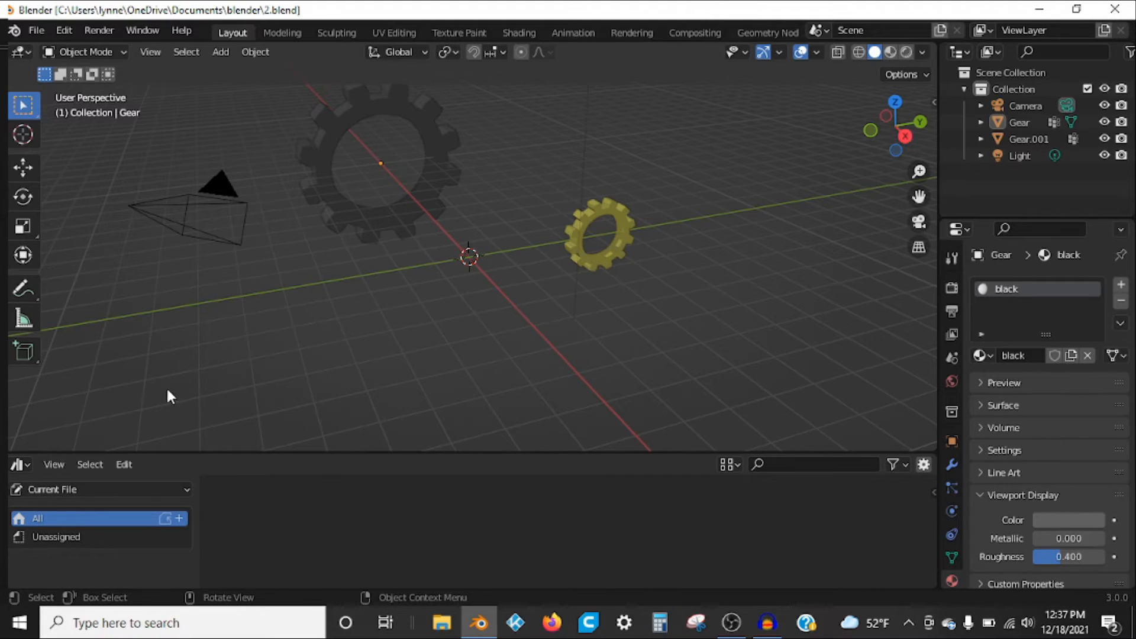
pyautogui.click(45, 487)
pyautogui.click(41, 536)
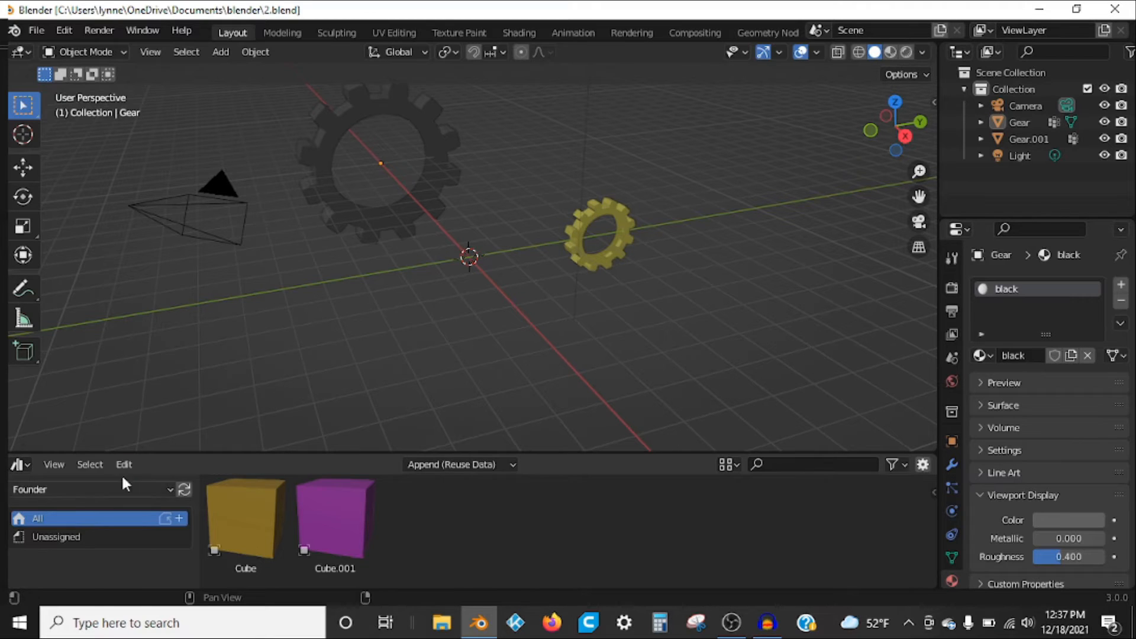
# Select the large black gear and mark it as an asset
pyautogui.click(381, 223)
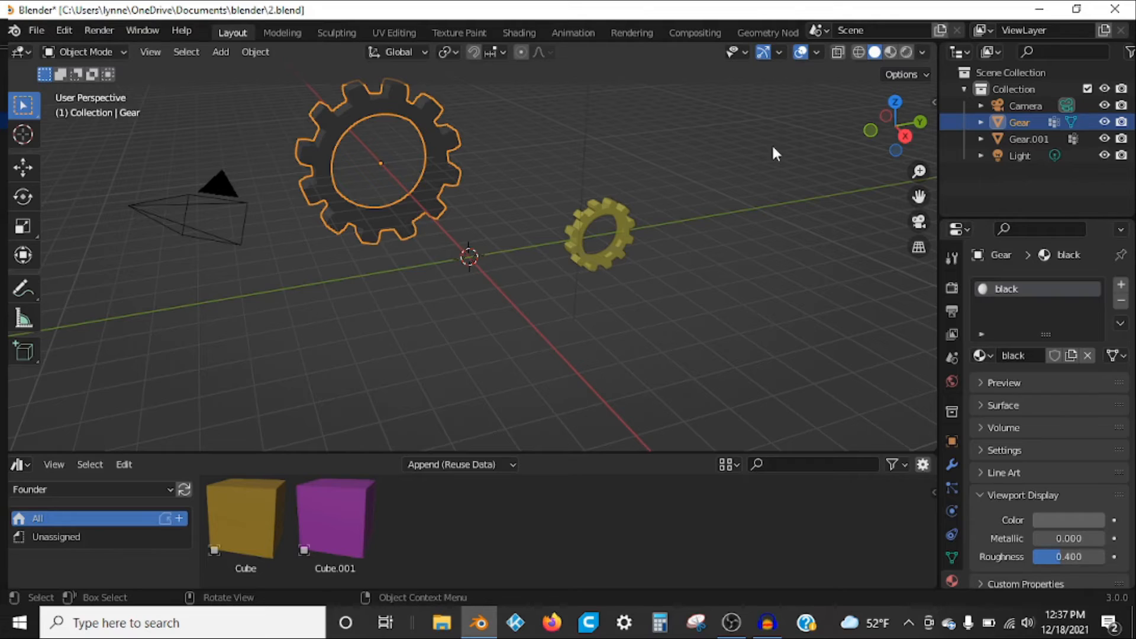
pyautogui.rightClick(1006, 117)
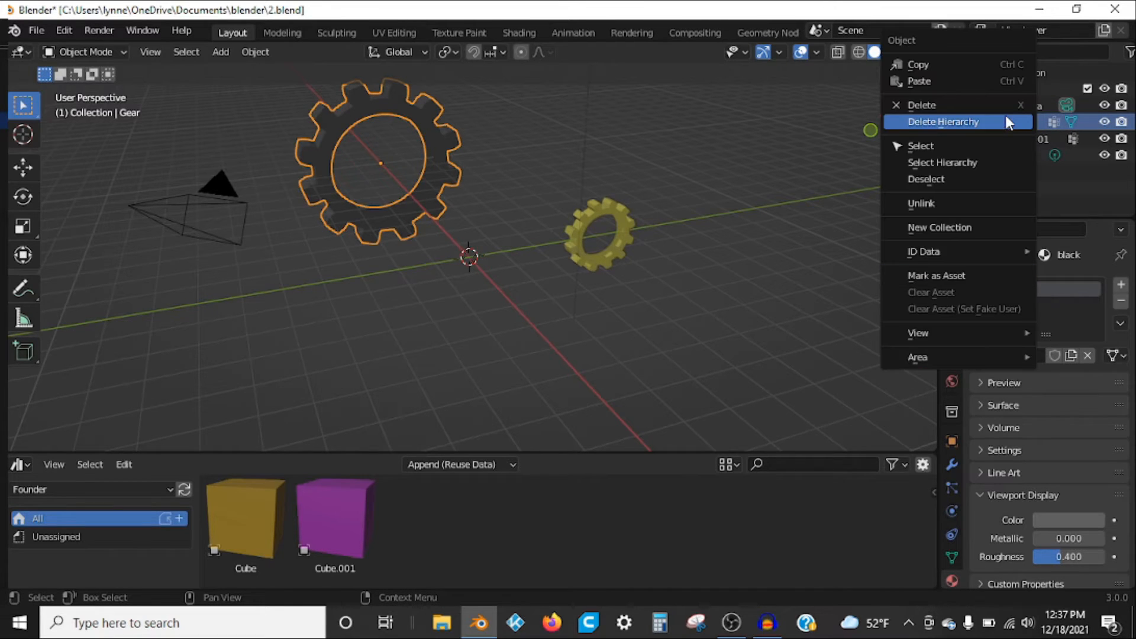
pyautogui.click(978, 270)
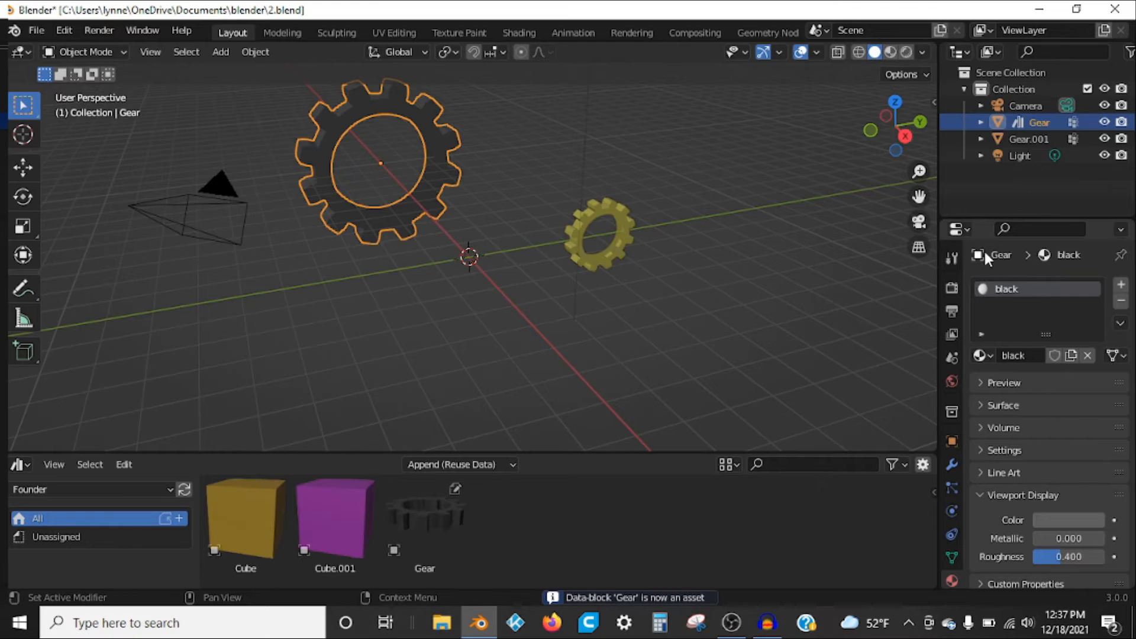
# Select the small yellow gear, Gear.001, and mark it as an asset
pyautogui.click(624, 236)
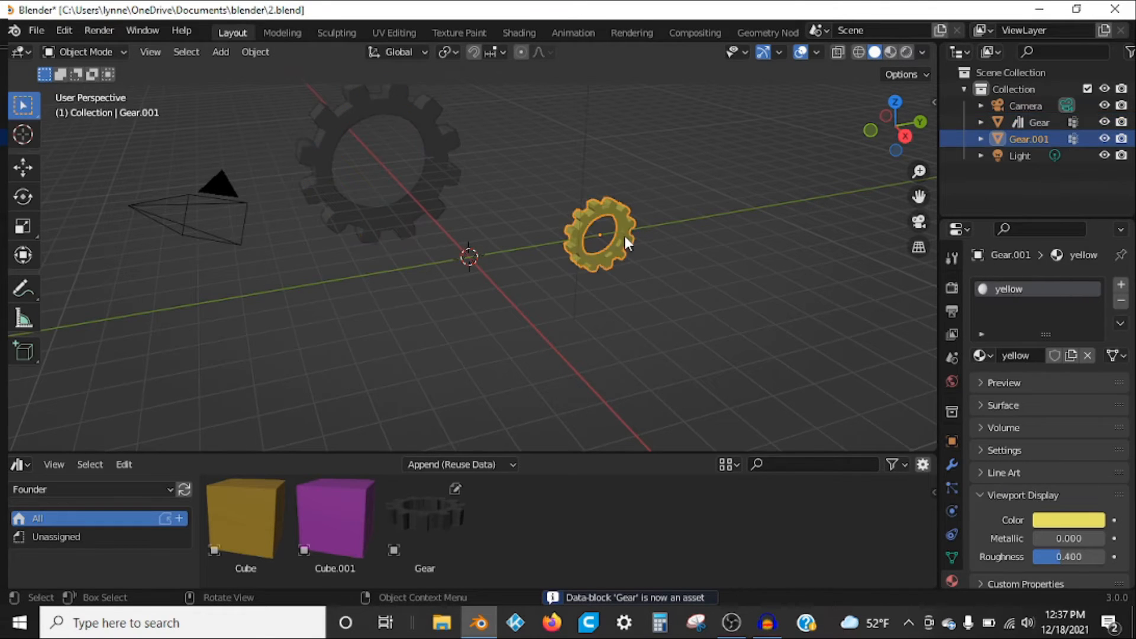
pyautogui.rightClick(1027, 141)
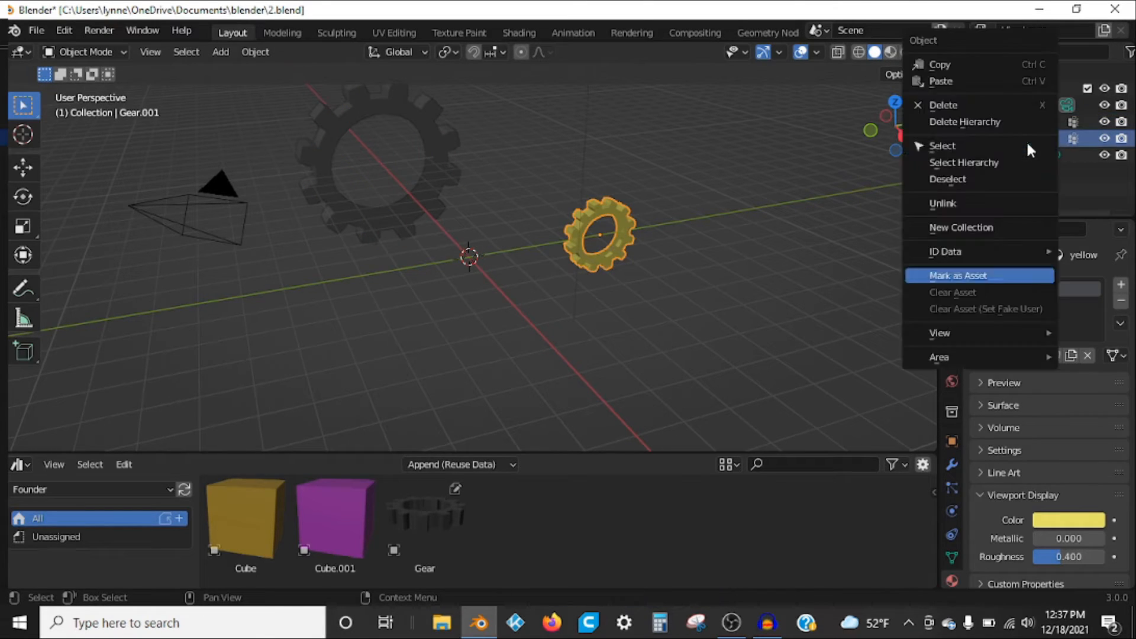
pyautogui.moveTo(991, 254)
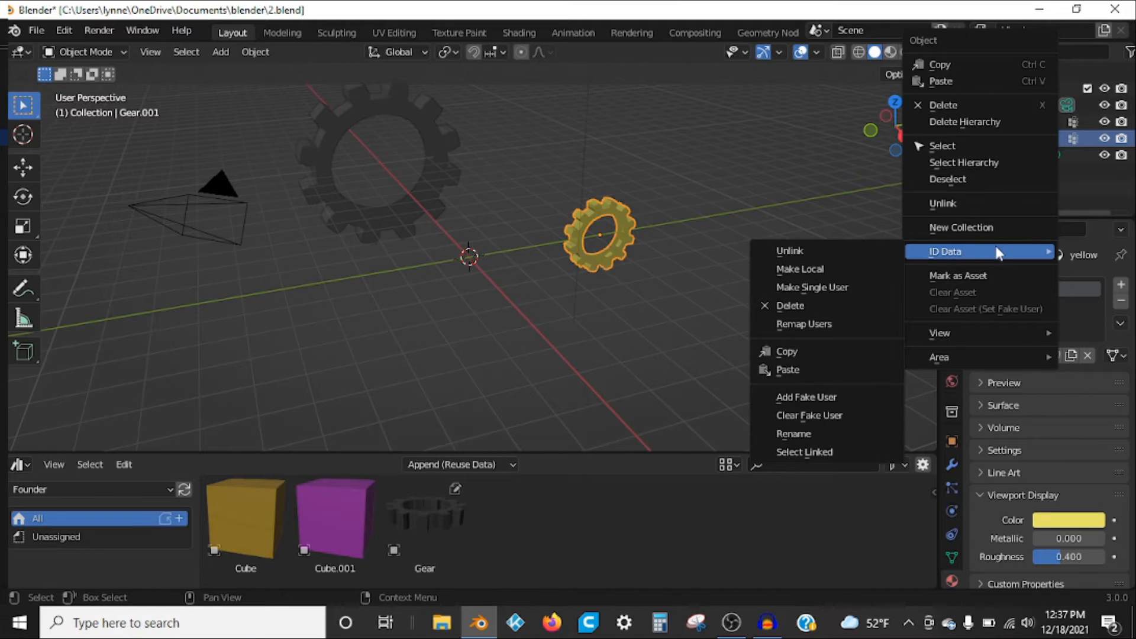
pyautogui.click(1002, 269)
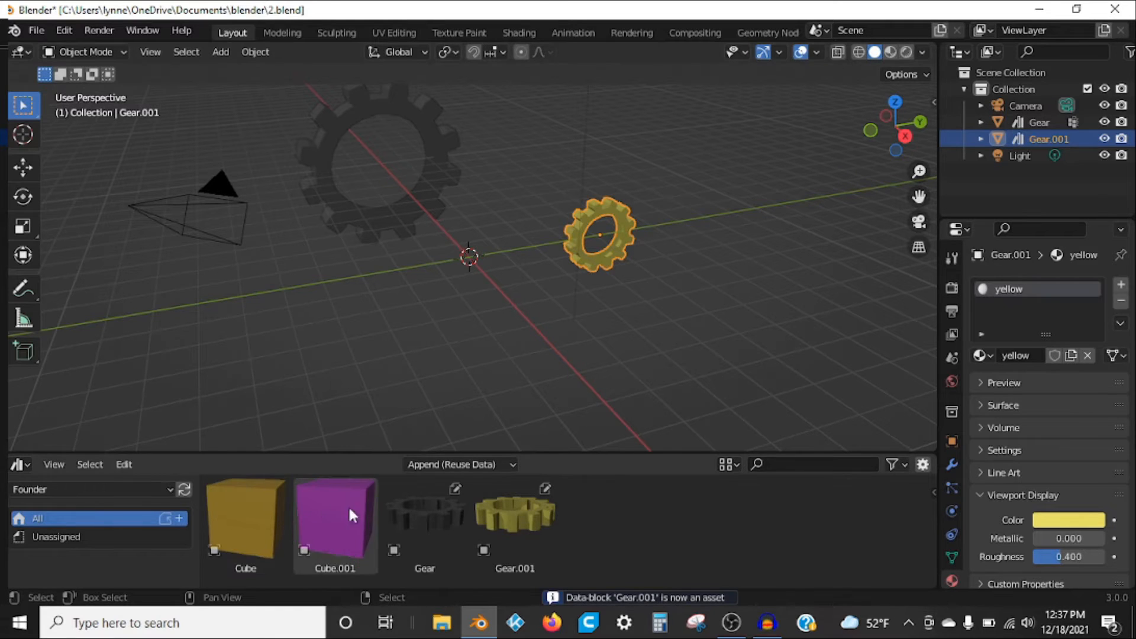
# Place the black Gear, the purple Cube.001 and the yellow Cube assets from the Founder library in the scene
pyautogui.click(407, 509)
pyautogui.moveTo(406, 509); pyautogui.dragTo(202, 308)
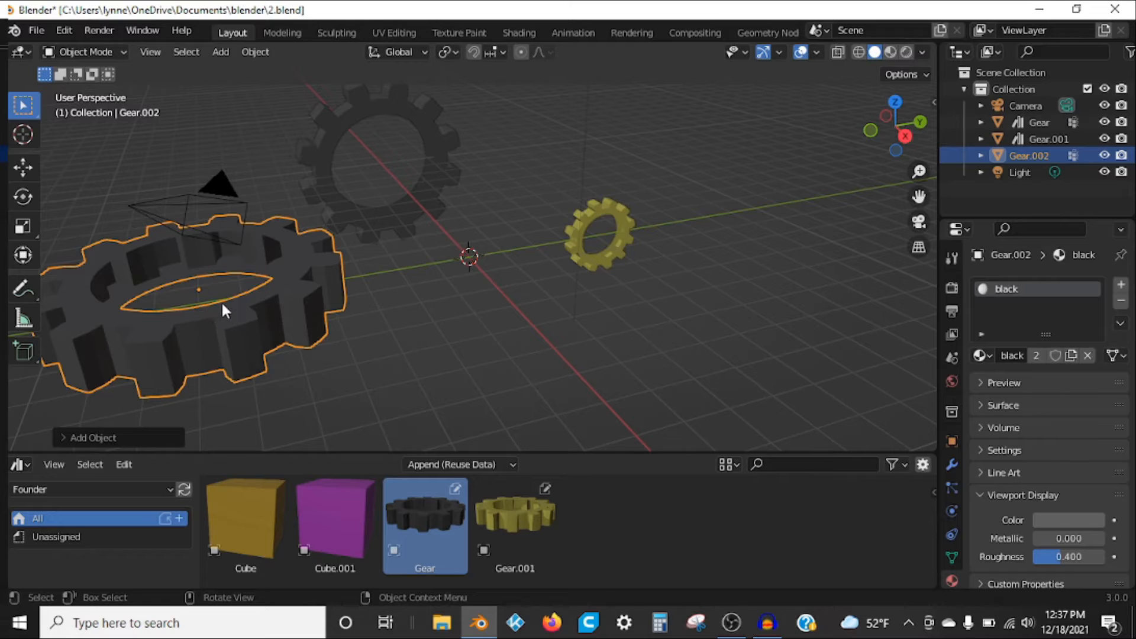
pyautogui.click(311, 515)
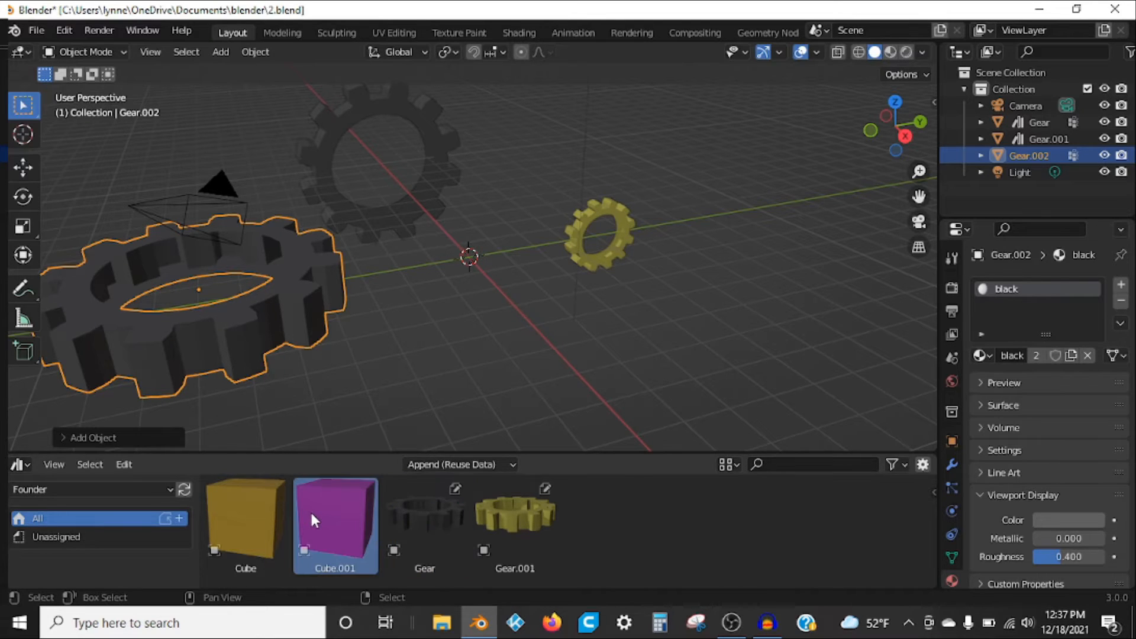
pyautogui.moveTo(310, 512); pyautogui.dragTo(769, 288)
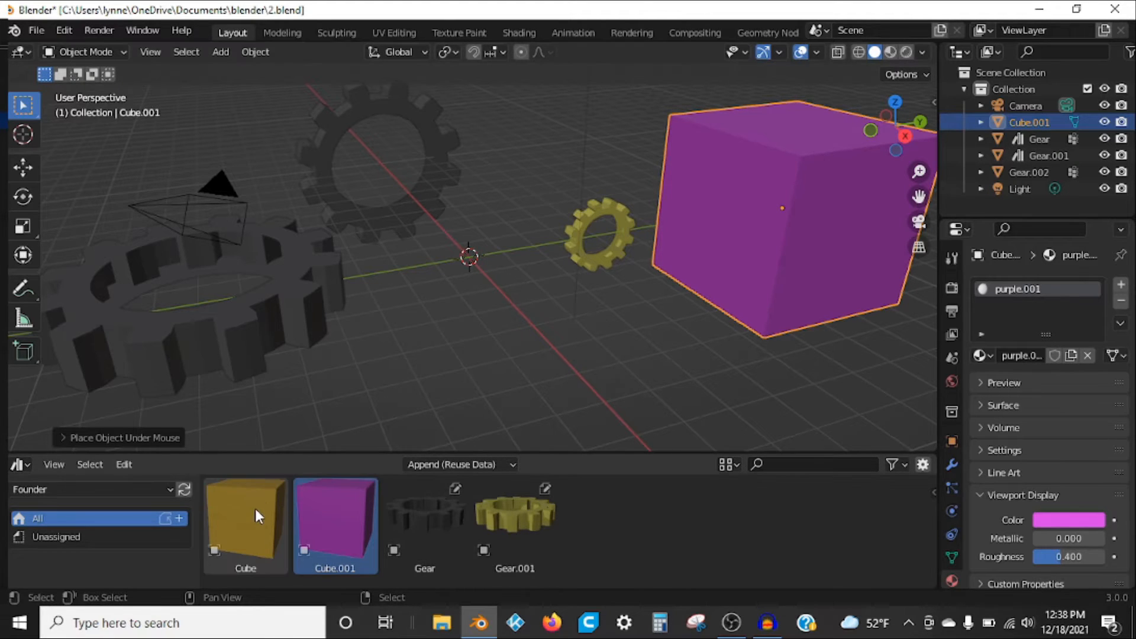
pyautogui.moveTo(254, 511); pyautogui.dragTo(499, 352)
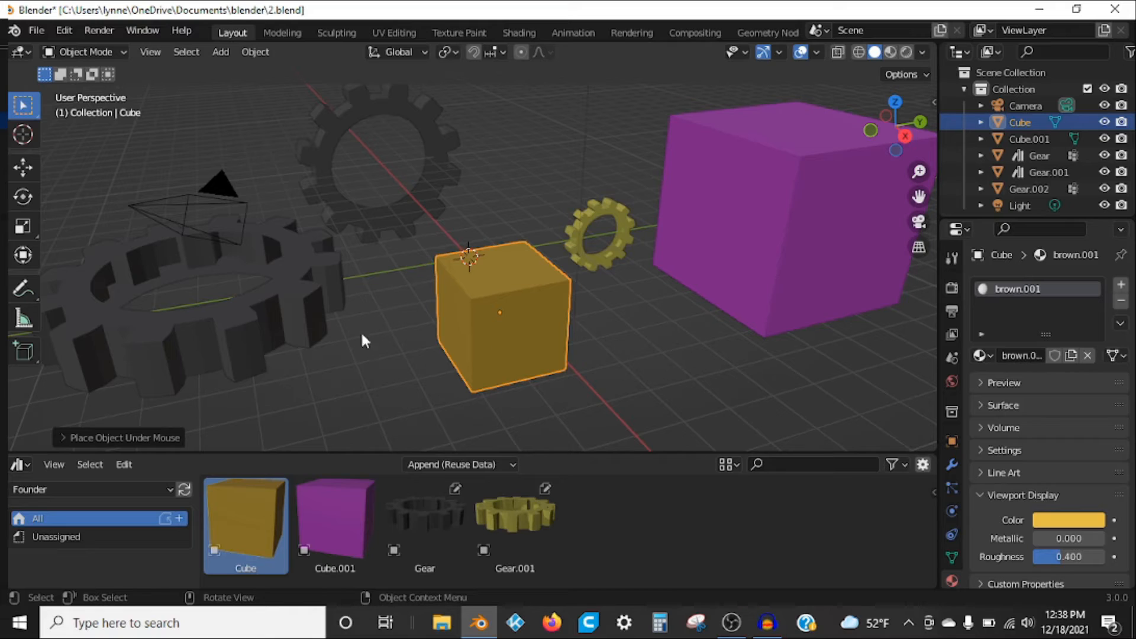
# Save 2.blend and open the recent file 3.blend from the asst-1 folder
pyautogui.click(37, 29)
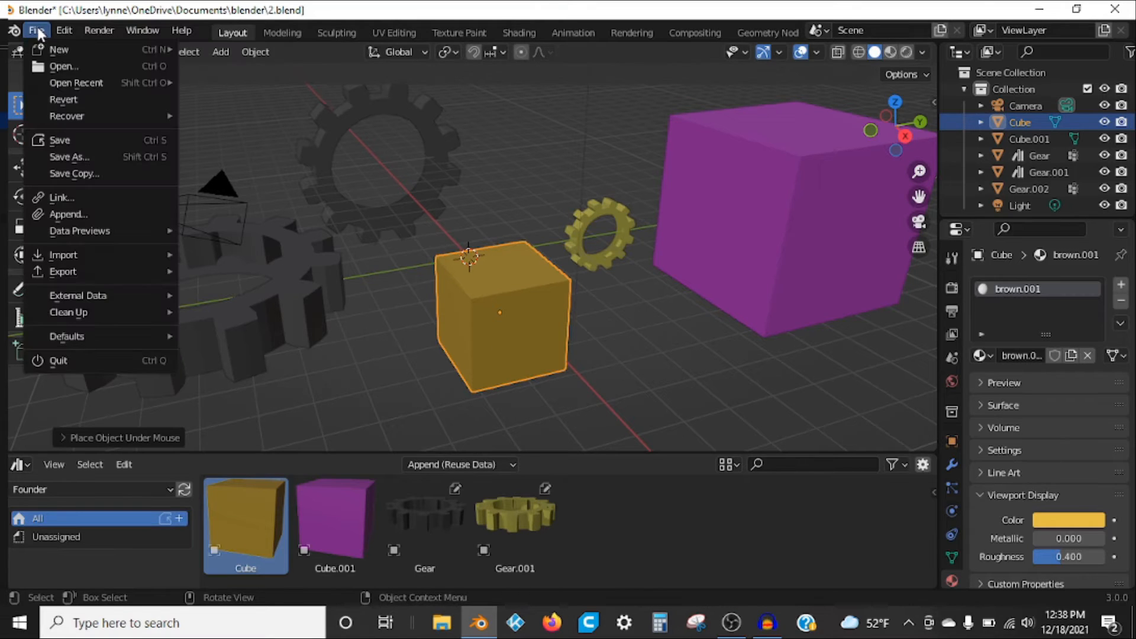
pyautogui.click(55, 137)
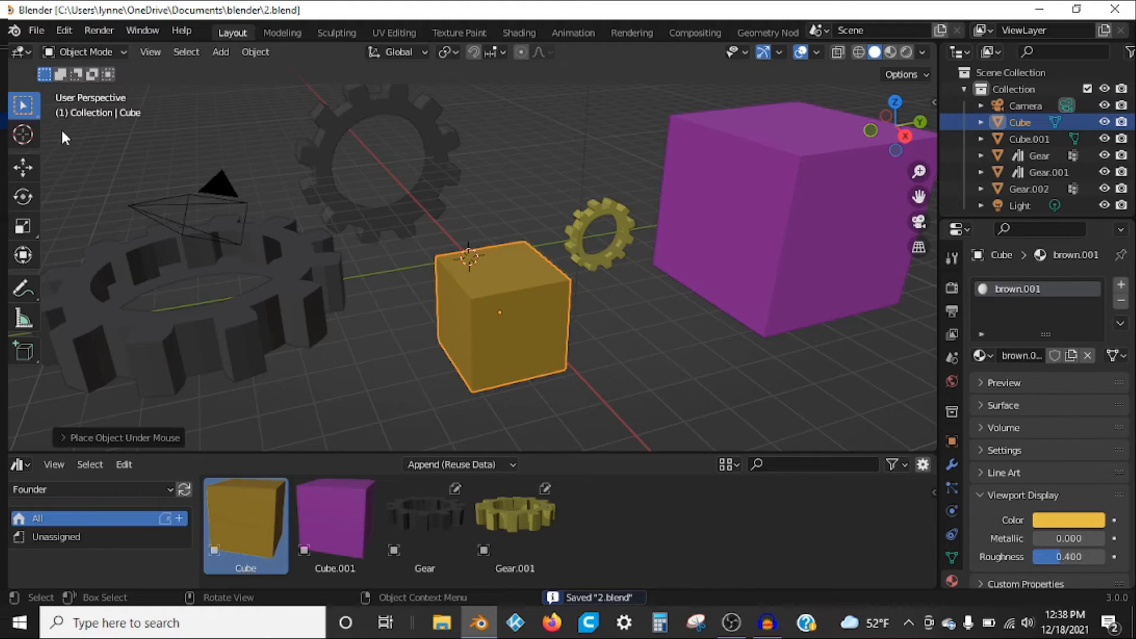
pyautogui.click(37, 30)
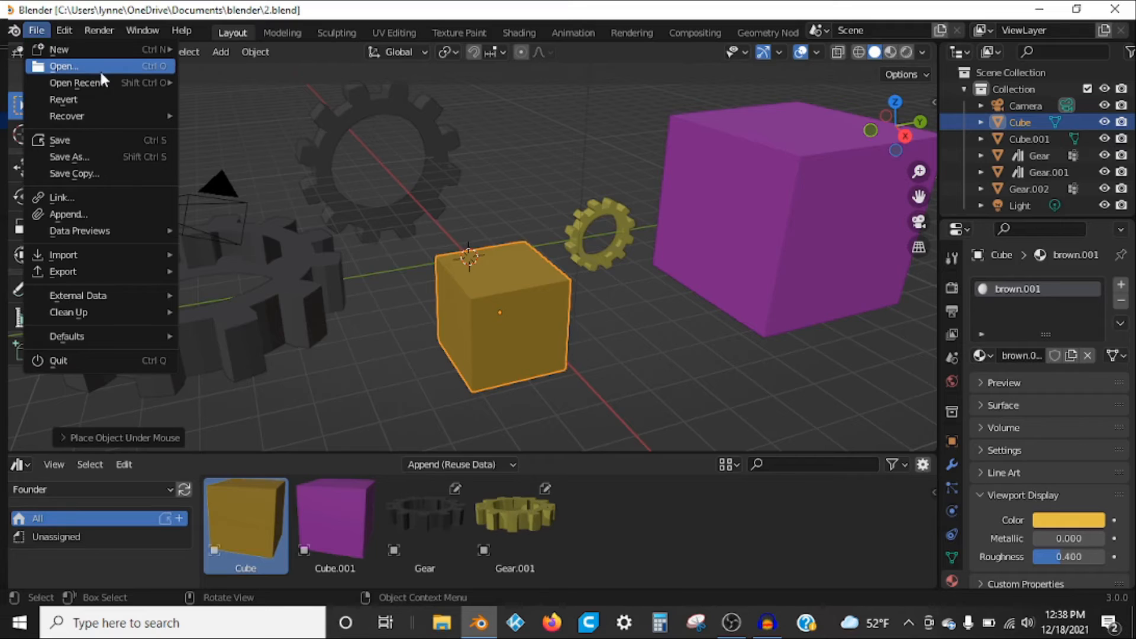
pyautogui.moveTo(103, 83)
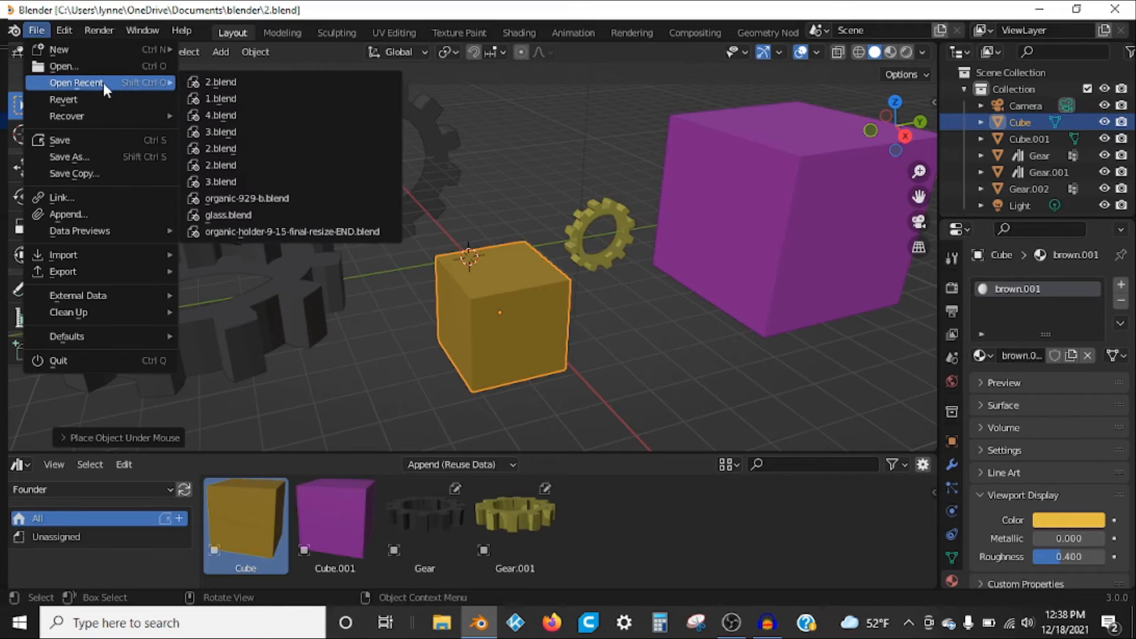
pyautogui.click(223, 131)
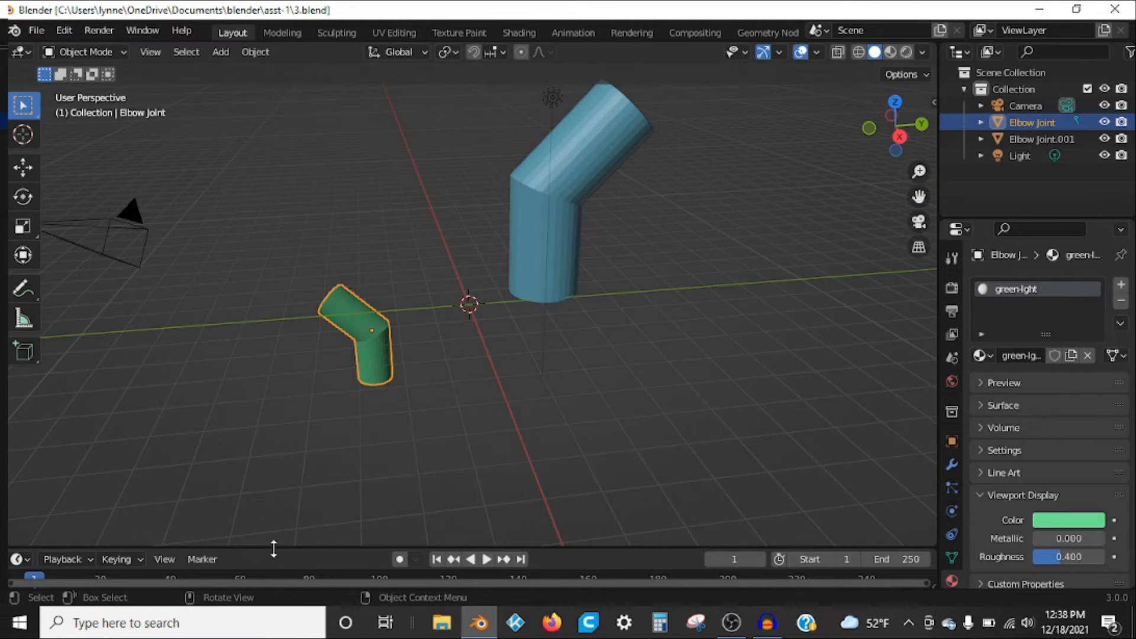
# Enlarge the timeline area of 3.blend and turn it into an Asset Browser
pyautogui.moveTo(273, 548); pyautogui.dragTo(262, 418)
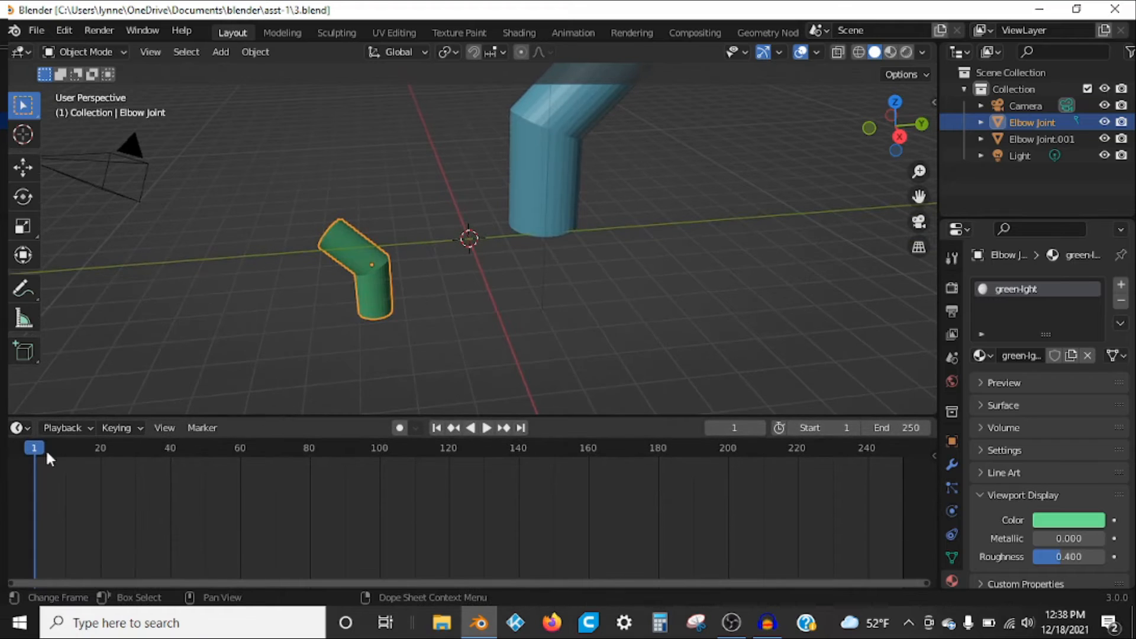
pyautogui.click(24, 429)
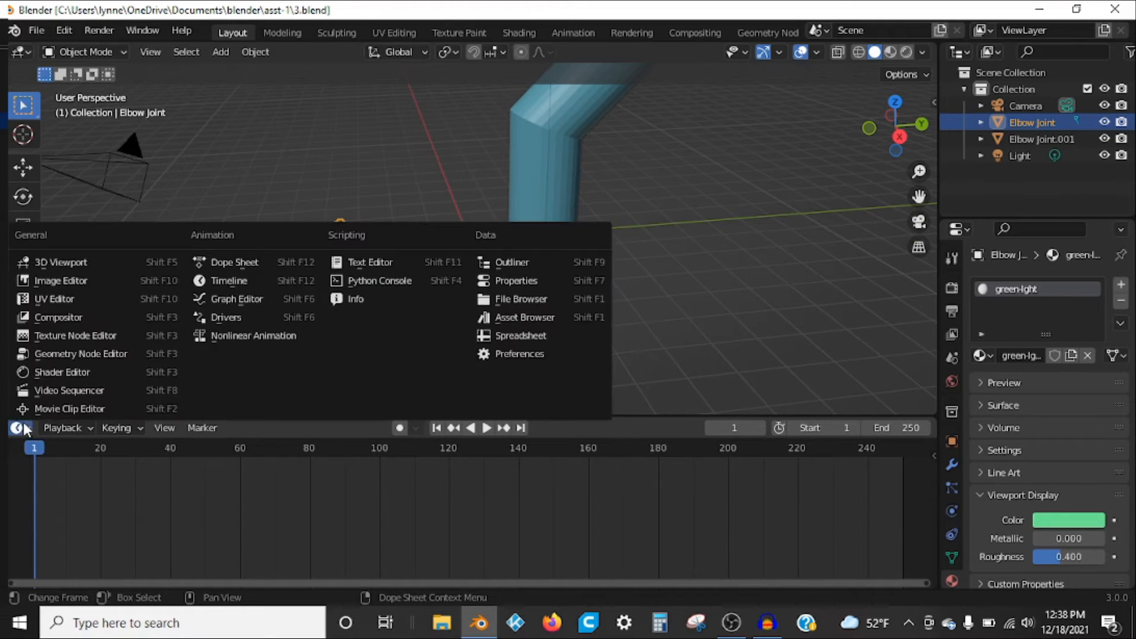
pyautogui.click(493, 315)
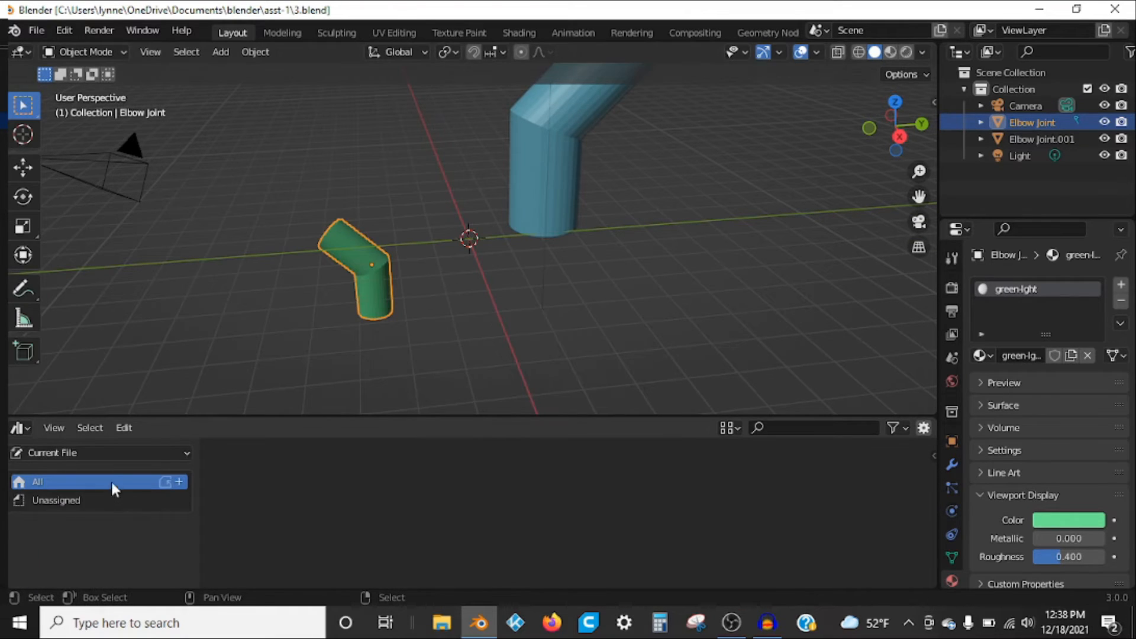
# Show the Founder library and place its yellow Cube asset in the scene beside the small green elbow joint
pyautogui.click(112, 452)
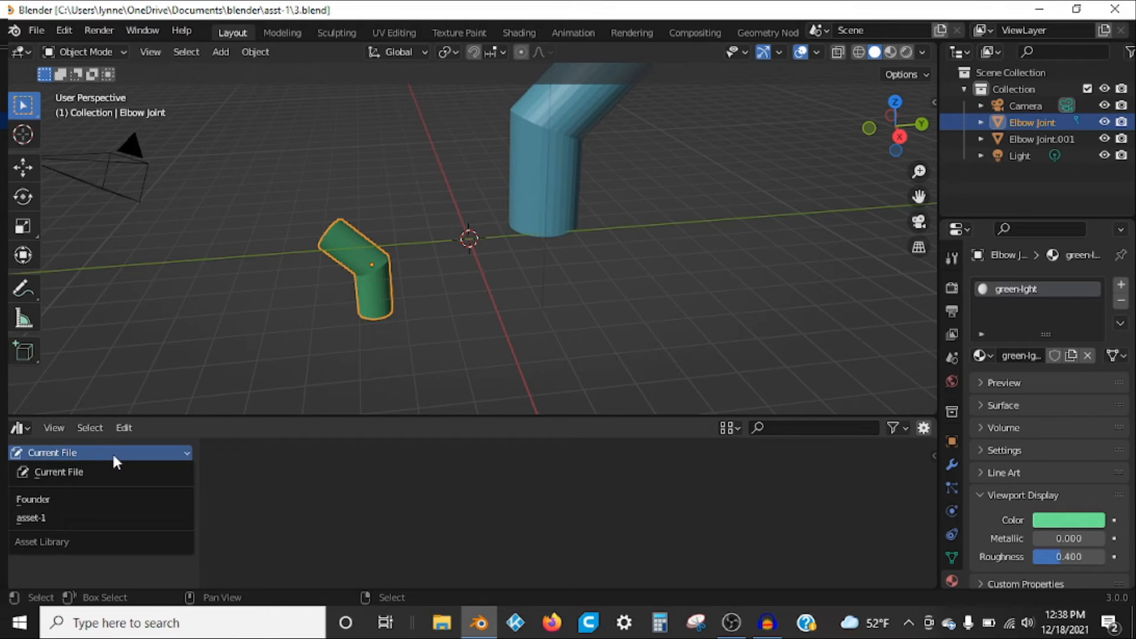
pyautogui.click(88, 495)
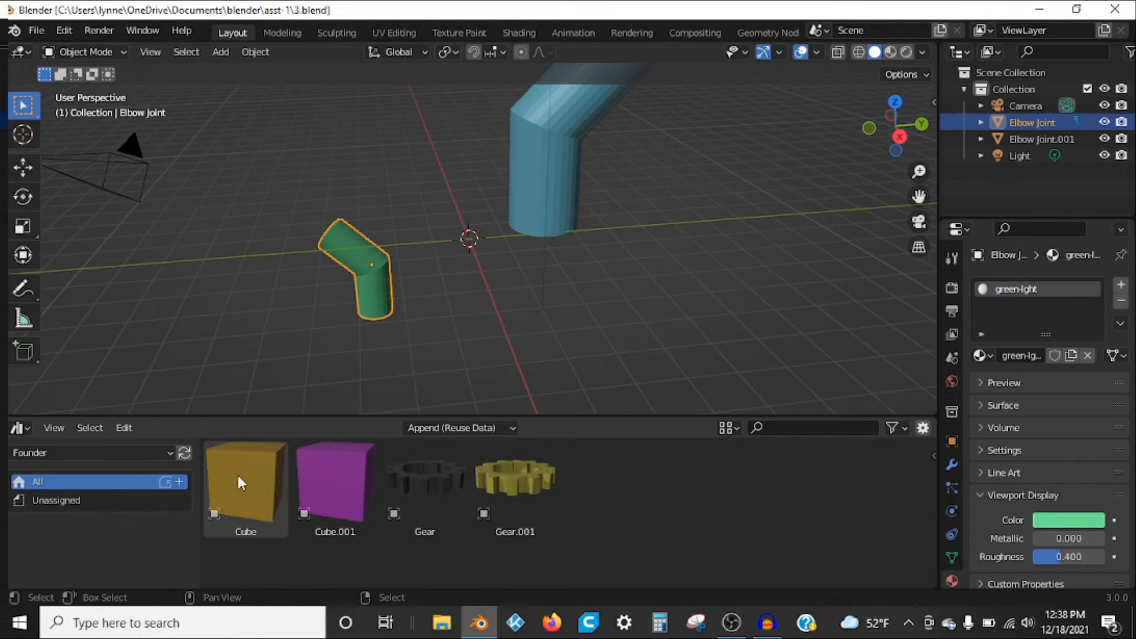
pyautogui.moveTo(237, 472); pyautogui.dragTo(215, 291)
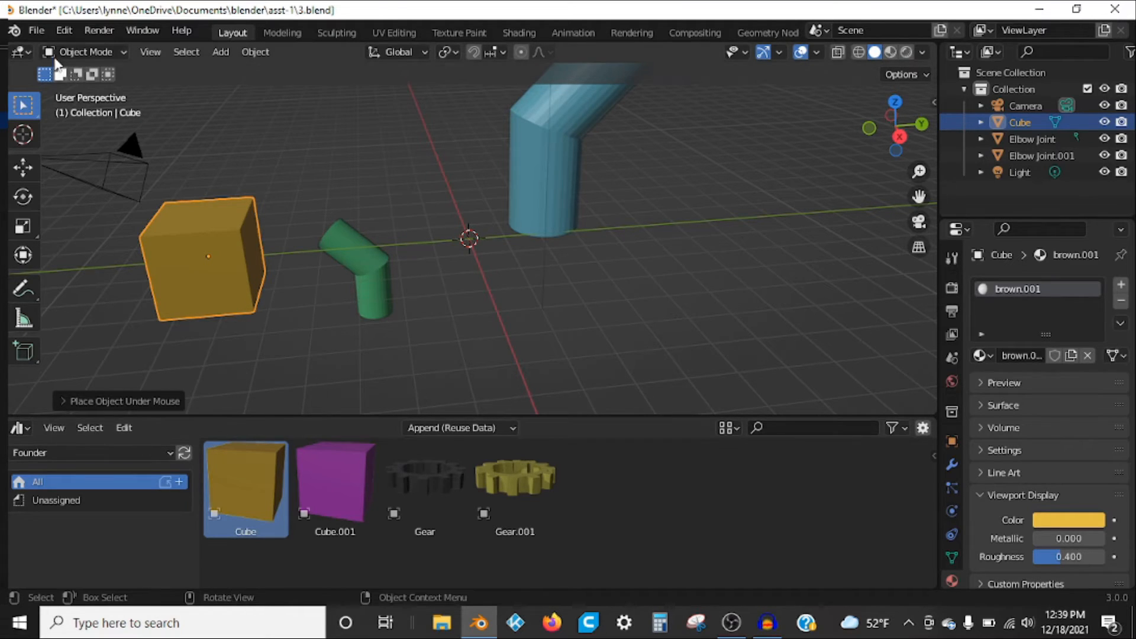
# Check which folder 3.blend is stored in without saving the file
pyautogui.click(37, 31)
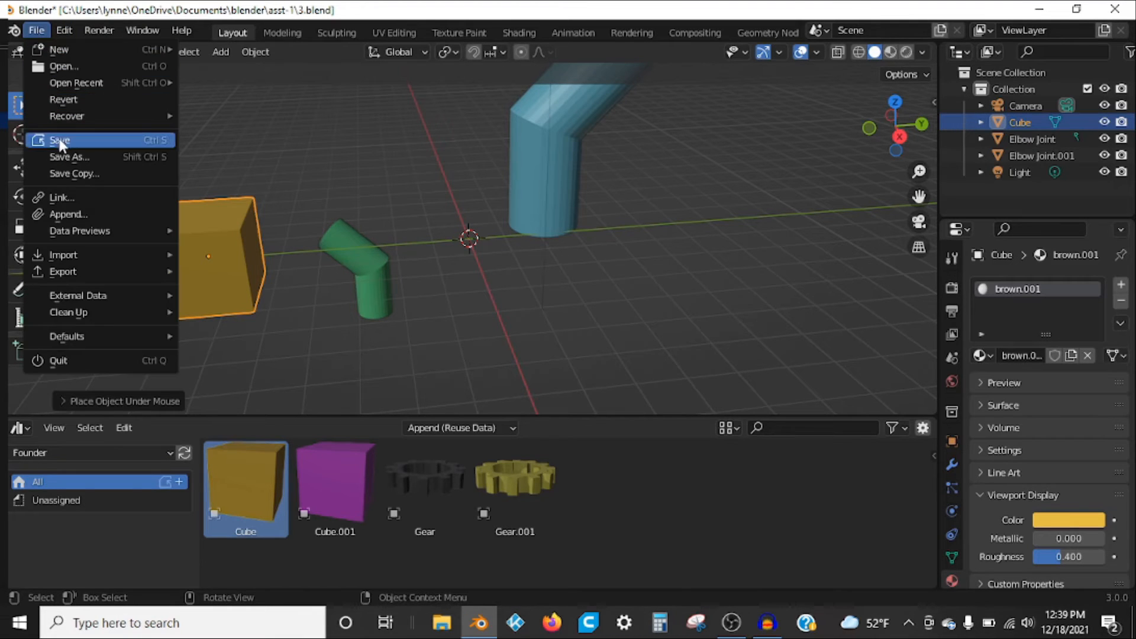
pyautogui.click(66, 156)
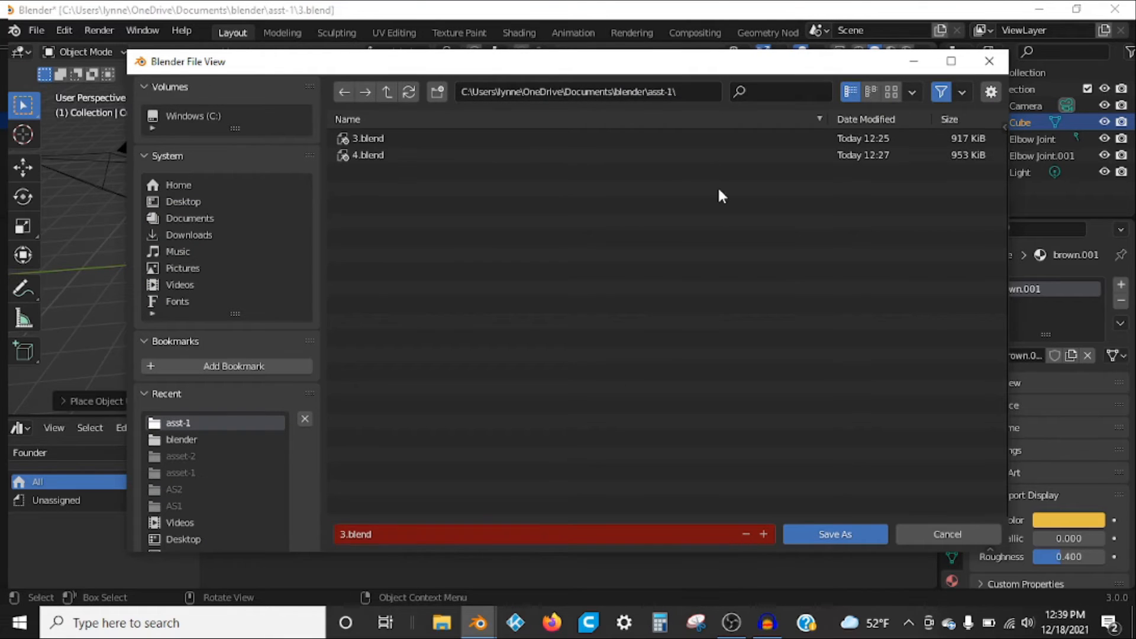
pyautogui.click(977, 529)
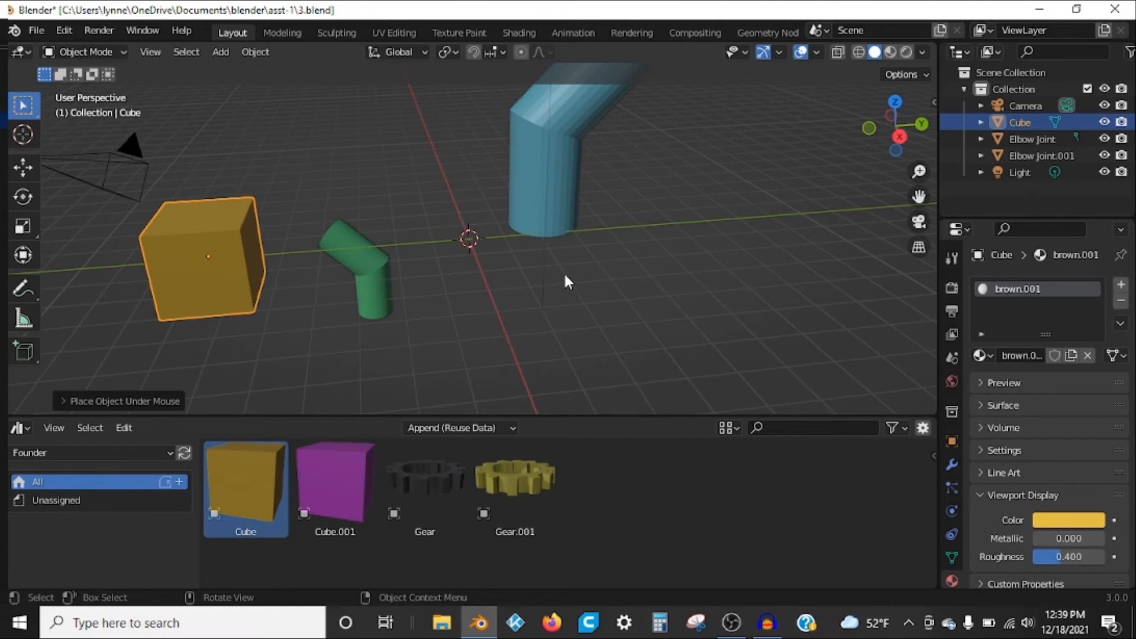
# Mark the large cyan elbow joint, Elbow Joint.001, as an asset
pyautogui.click(565, 179)
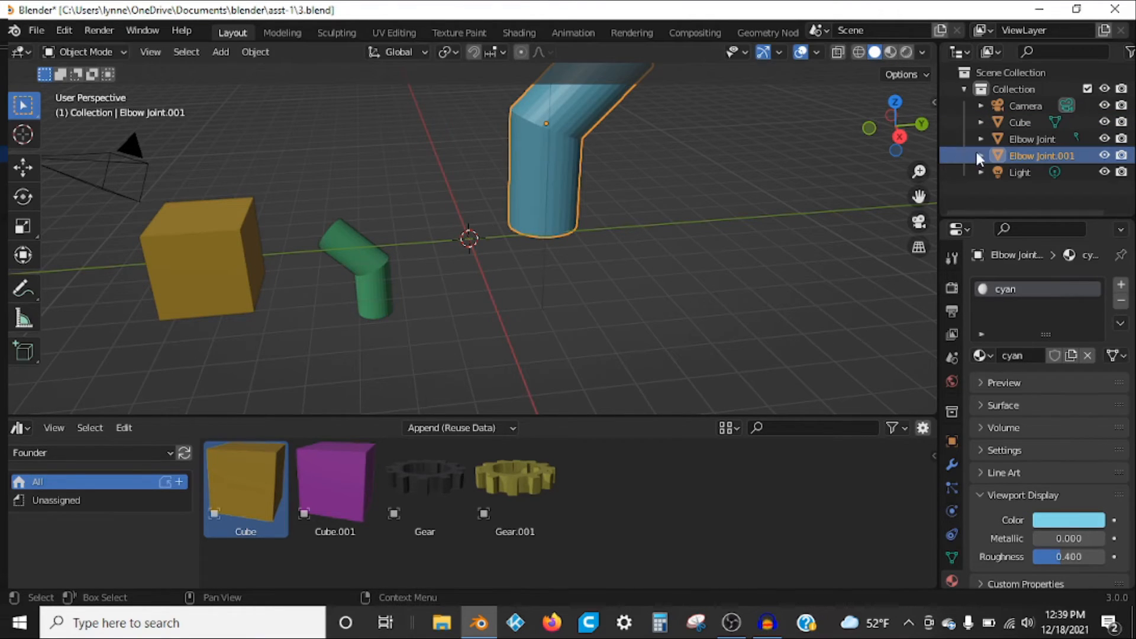
pyautogui.rightClick(1025, 154)
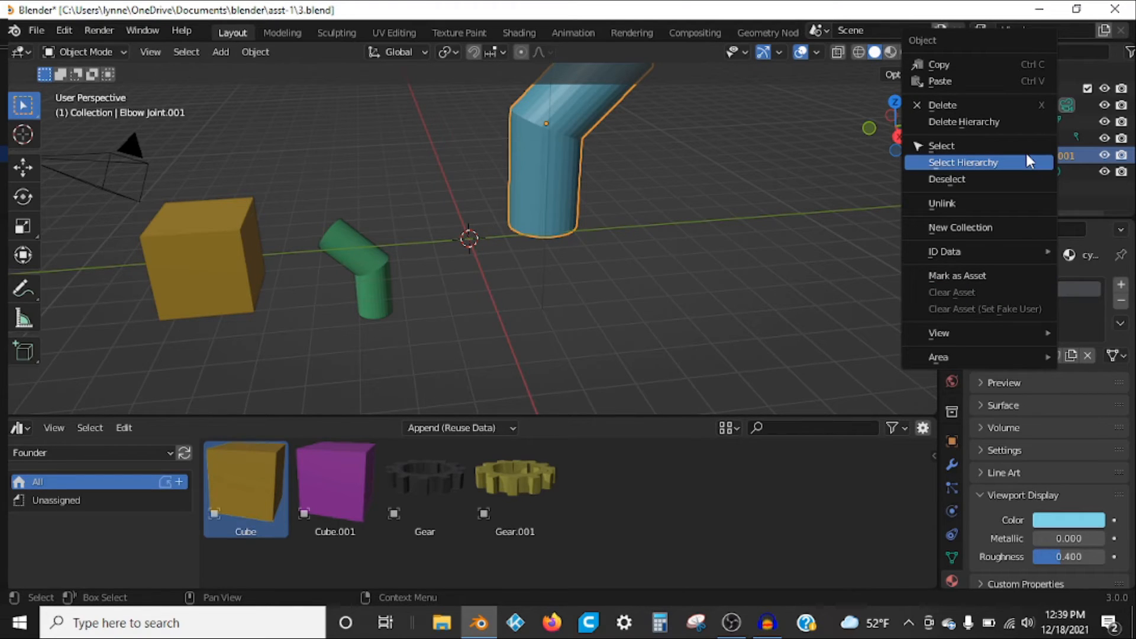
pyautogui.click(985, 275)
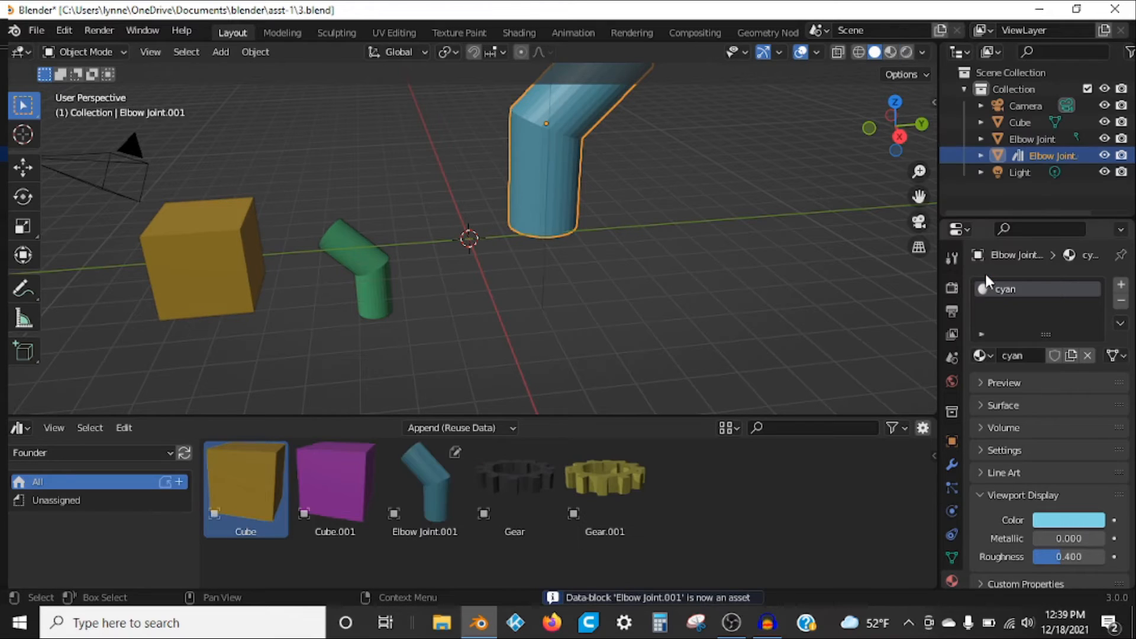
# Mark the small green elbow joint, Elbow Joint, as an asset
pyautogui.click(372, 265)
pyautogui.rightClick(373, 265)
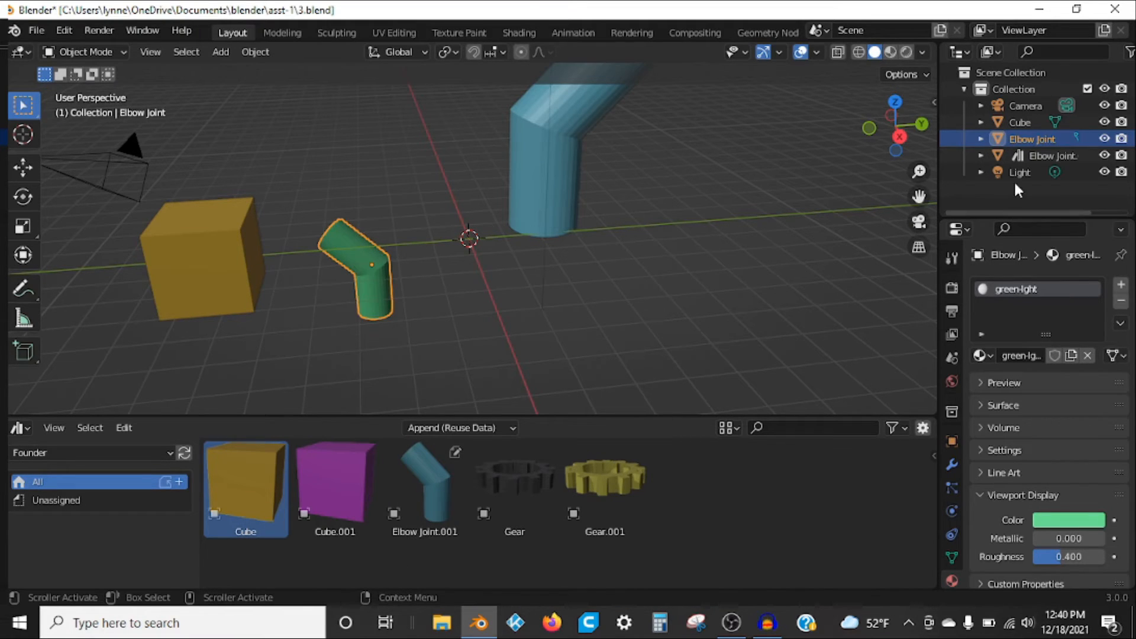
pyautogui.rightClick(1023, 144)
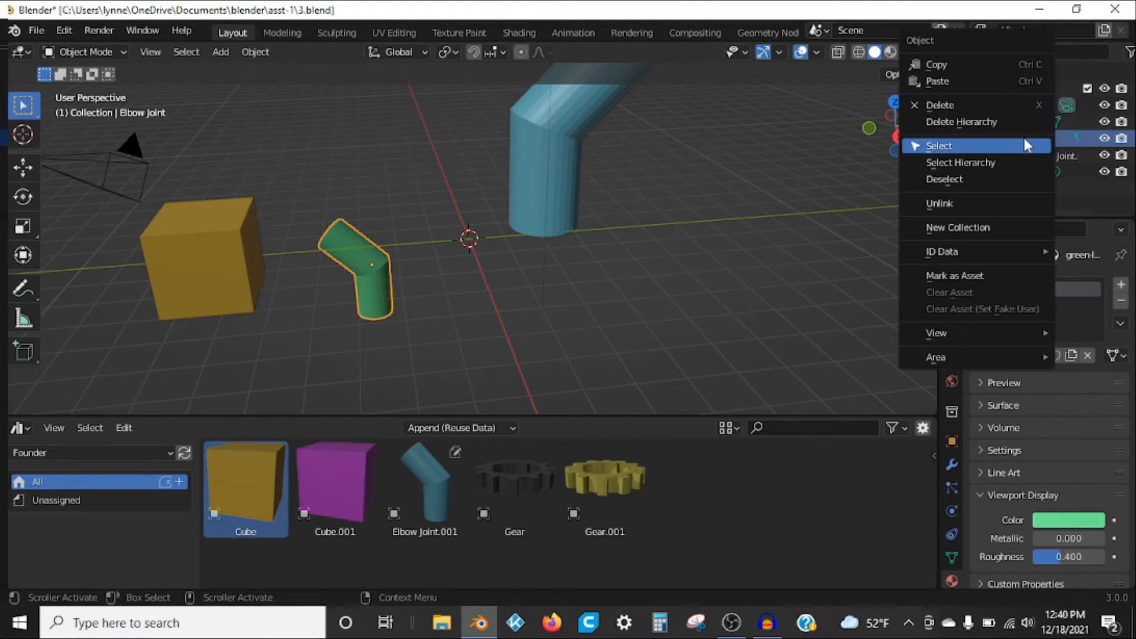
pyautogui.click(1008, 277)
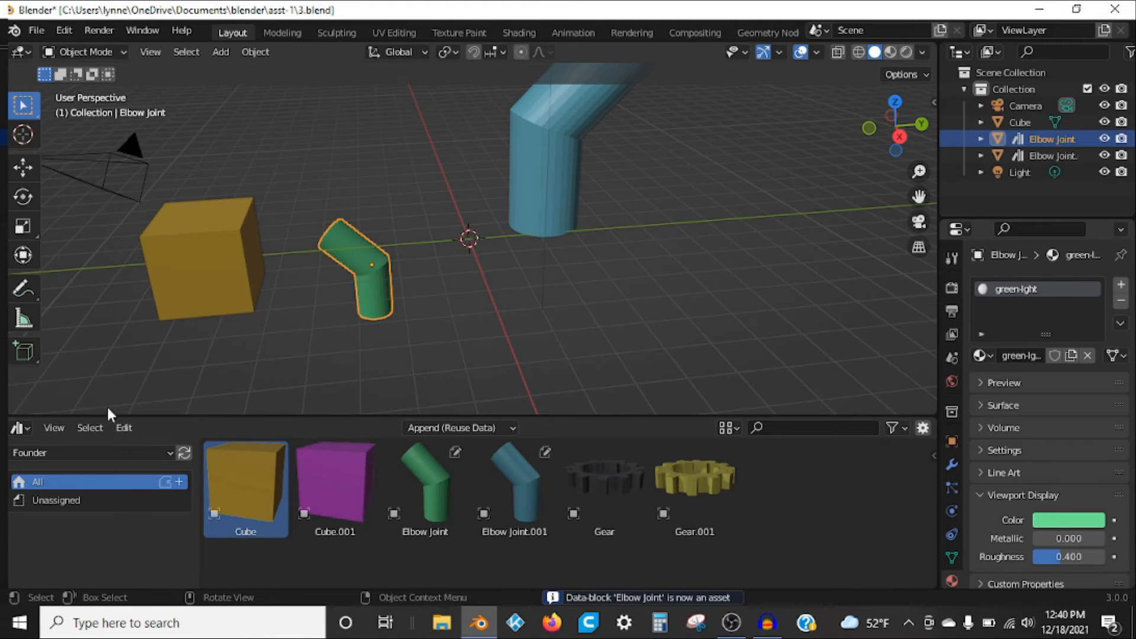
pyautogui.click(119, 450)
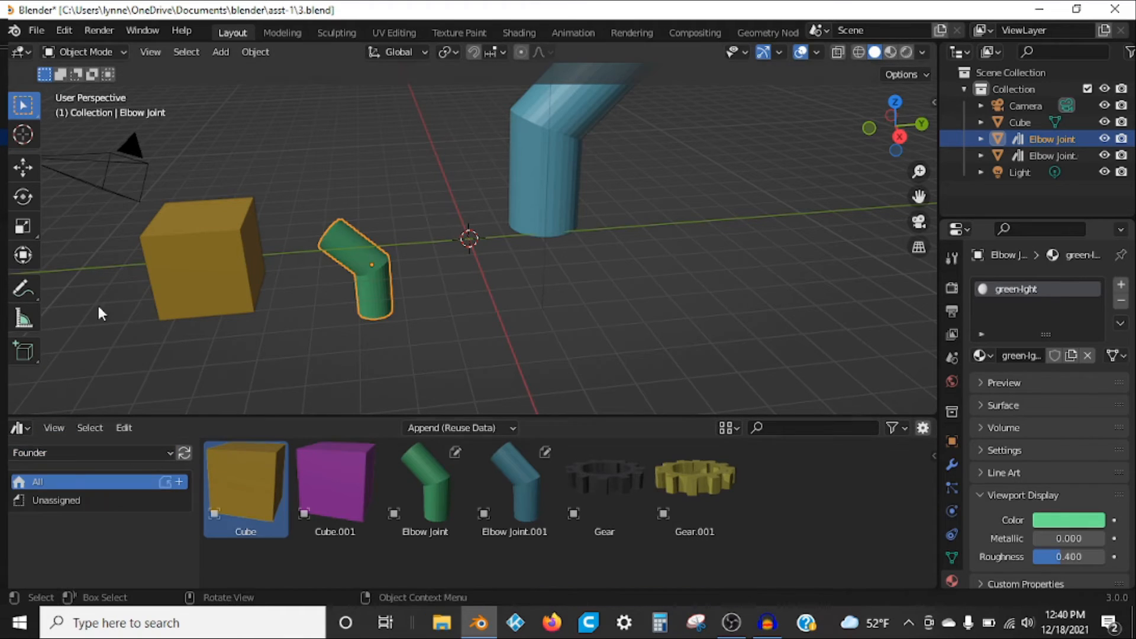
# Save 3.blend and open the recent file 1.blend from the blender folder
pyautogui.click(37, 30)
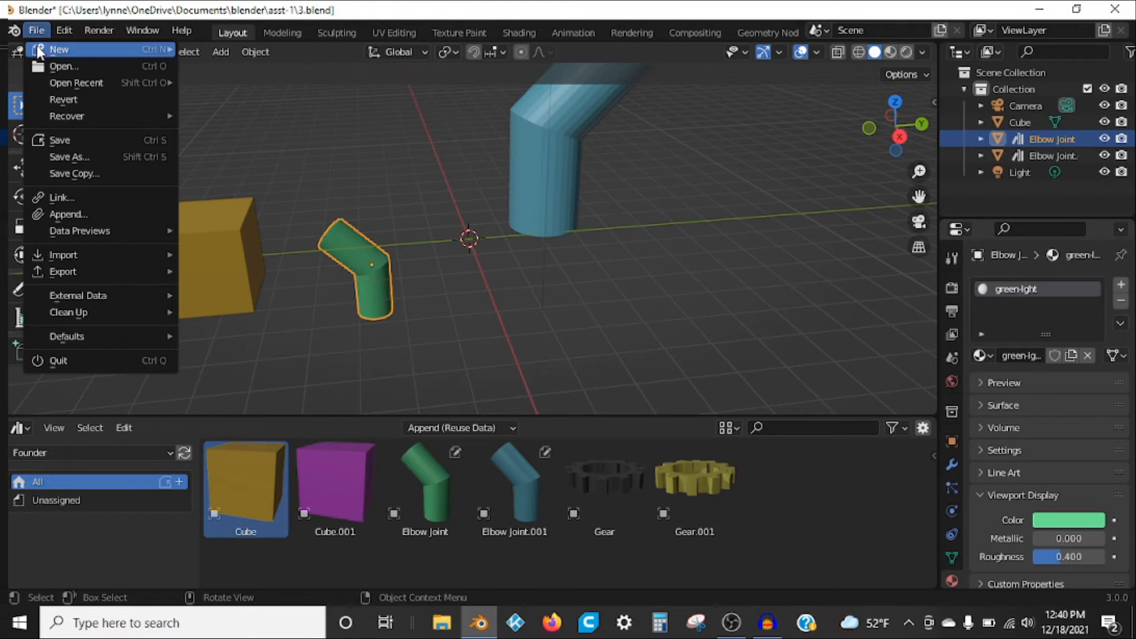
pyautogui.click(69, 140)
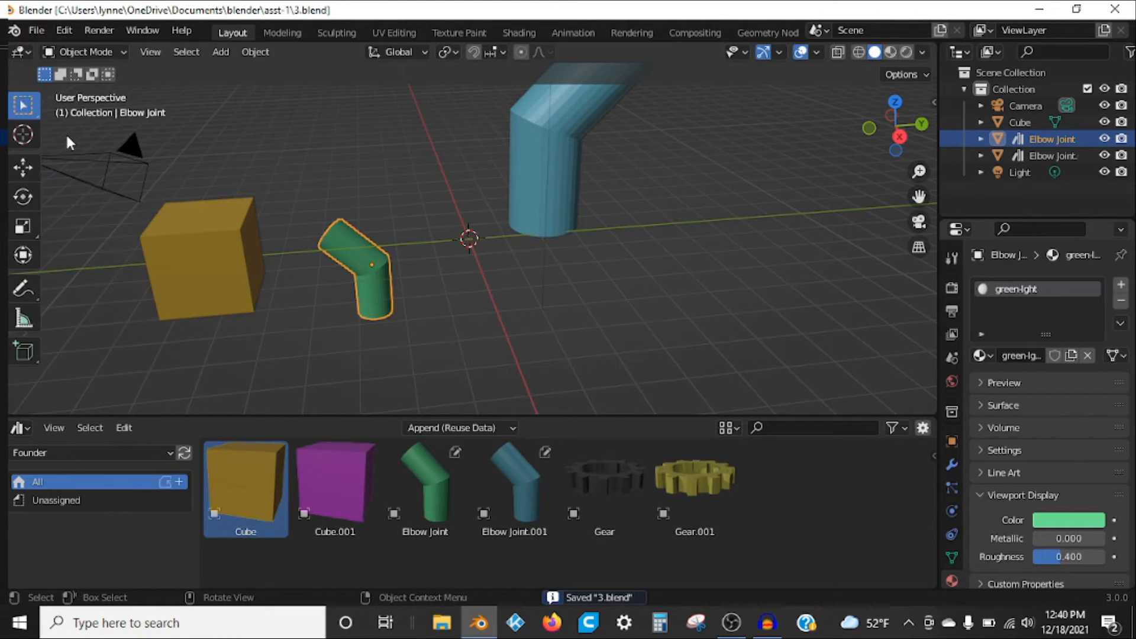
pyautogui.click(37, 30)
pyautogui.moveTo(78, 83)
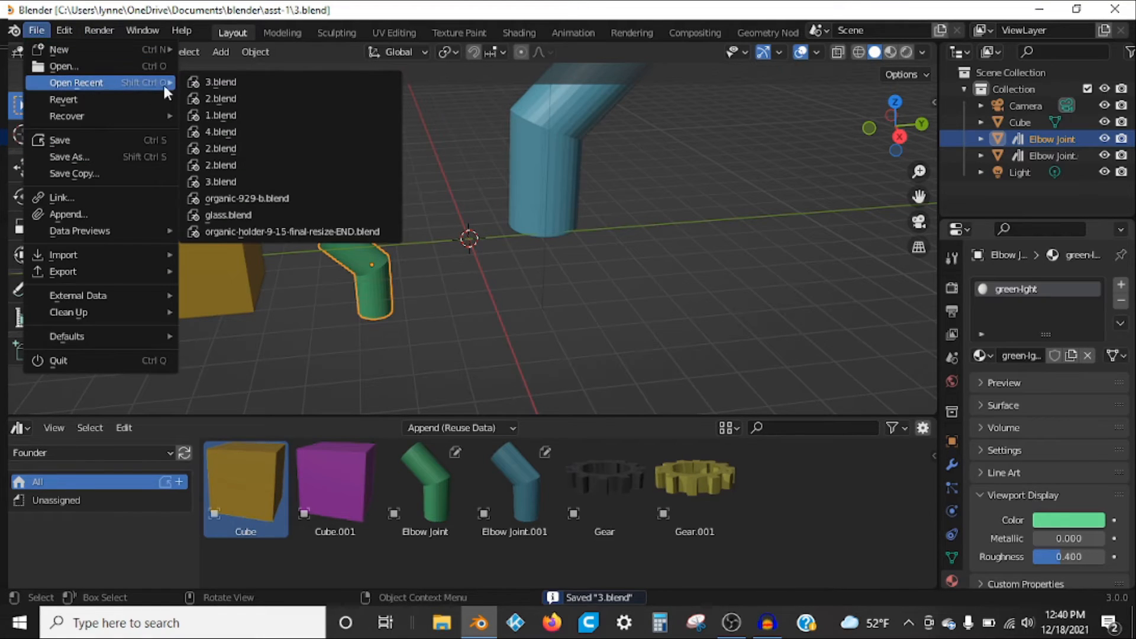
pyautogui.click(223, 115)
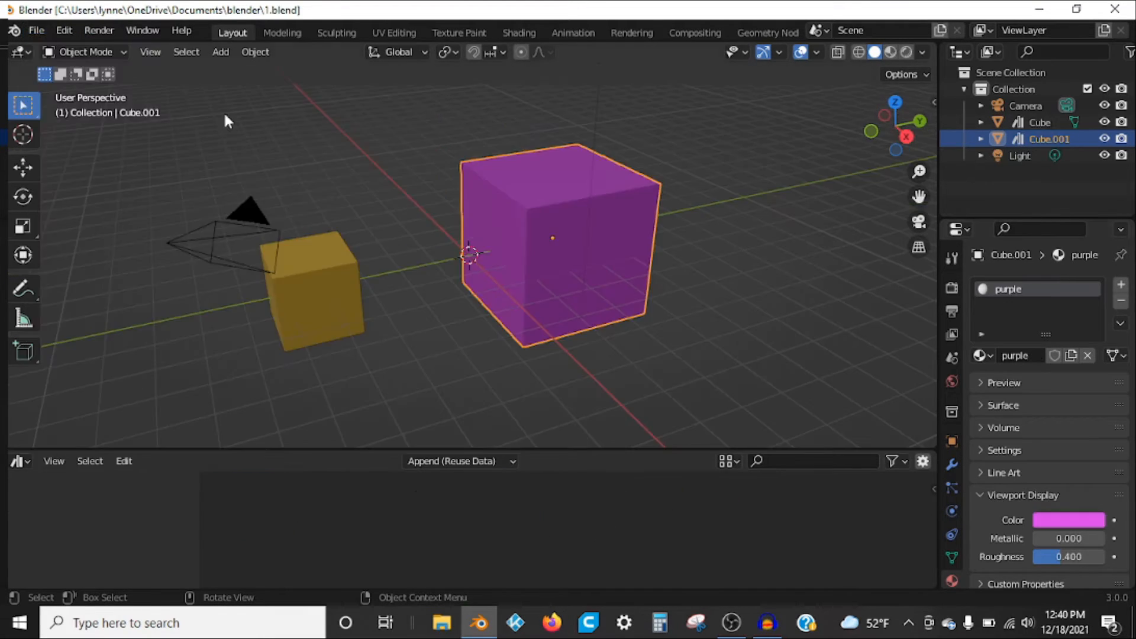
# Check which folder 1.blend is stored in without saving the file
pyautogui.click(31, 28)
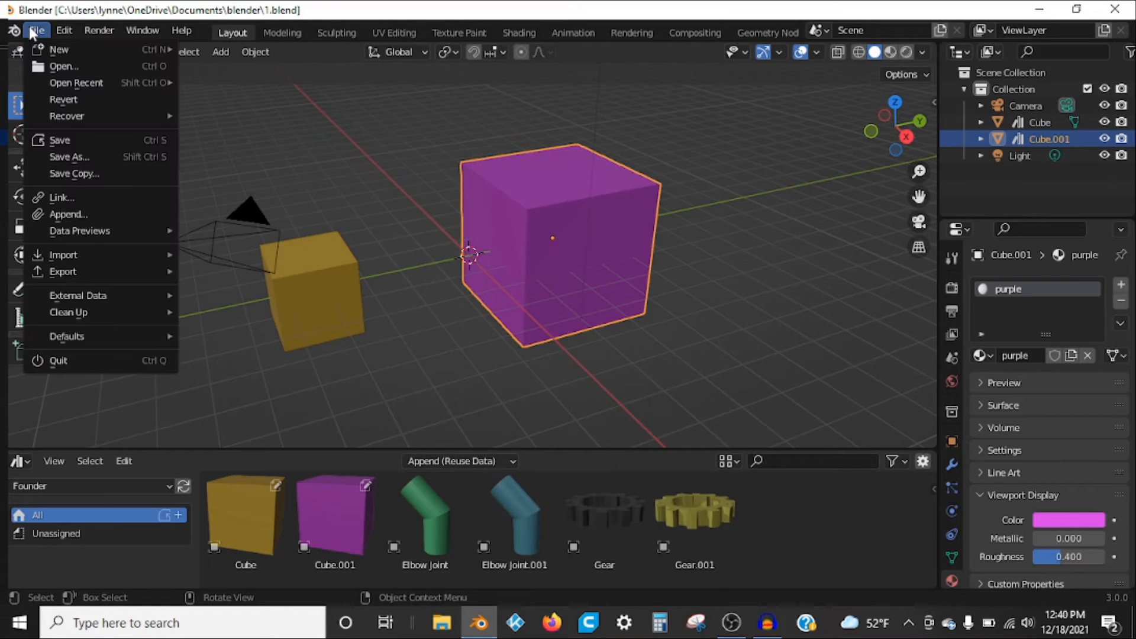
pyautogui.click(76, 156)
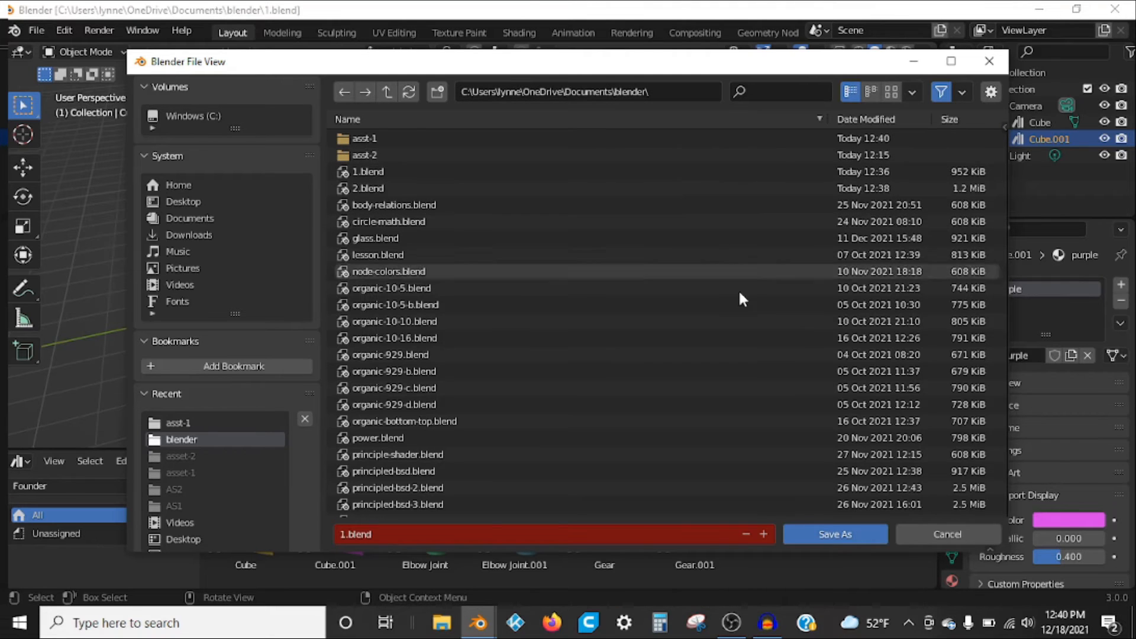
pyautogui.click(941, 528)
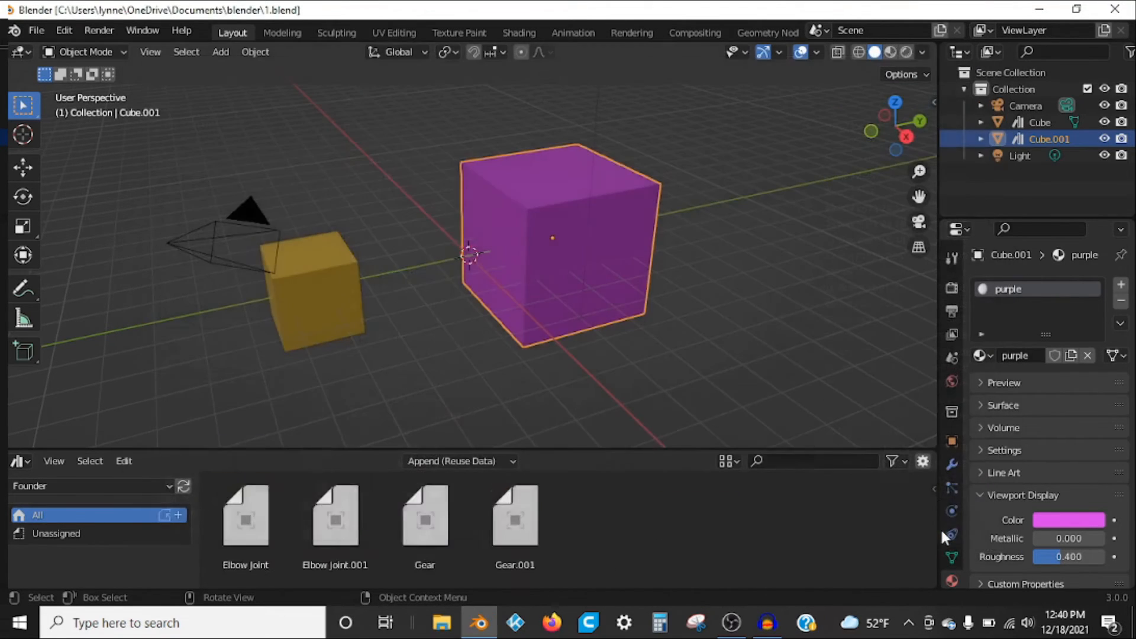
# Place the cyan Elbow Joint.001 asset beside the purple cube and the green Elbow Joint asset between the two cubes
pyautogui.moveTo(521, 525); pyautogui.dragTo(699, 351)
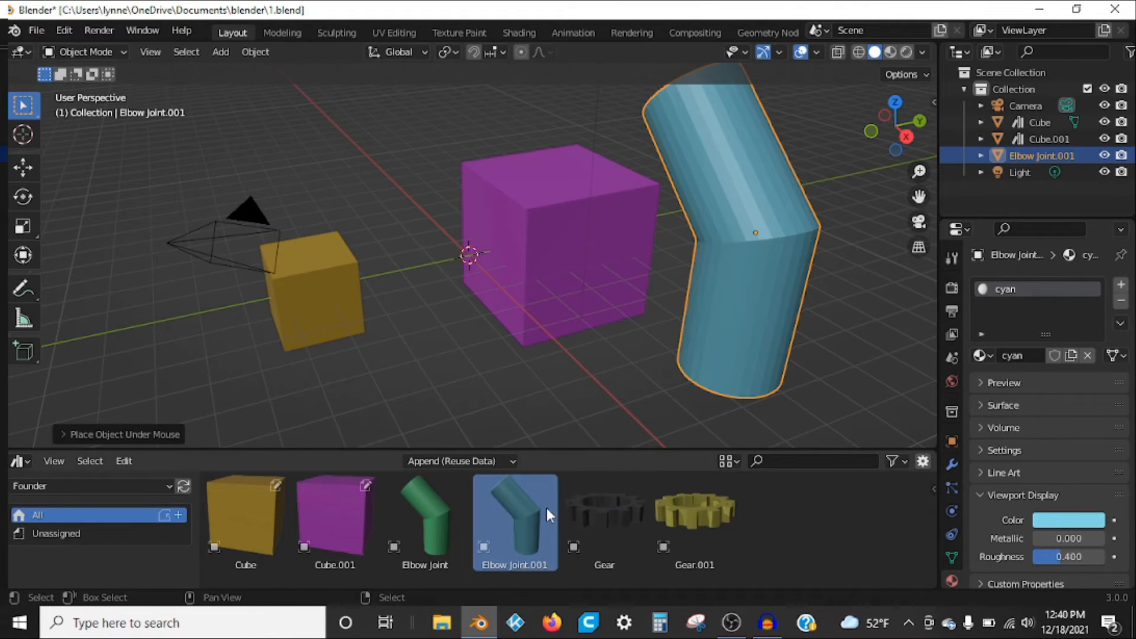
pyautogui.click(445, 515)
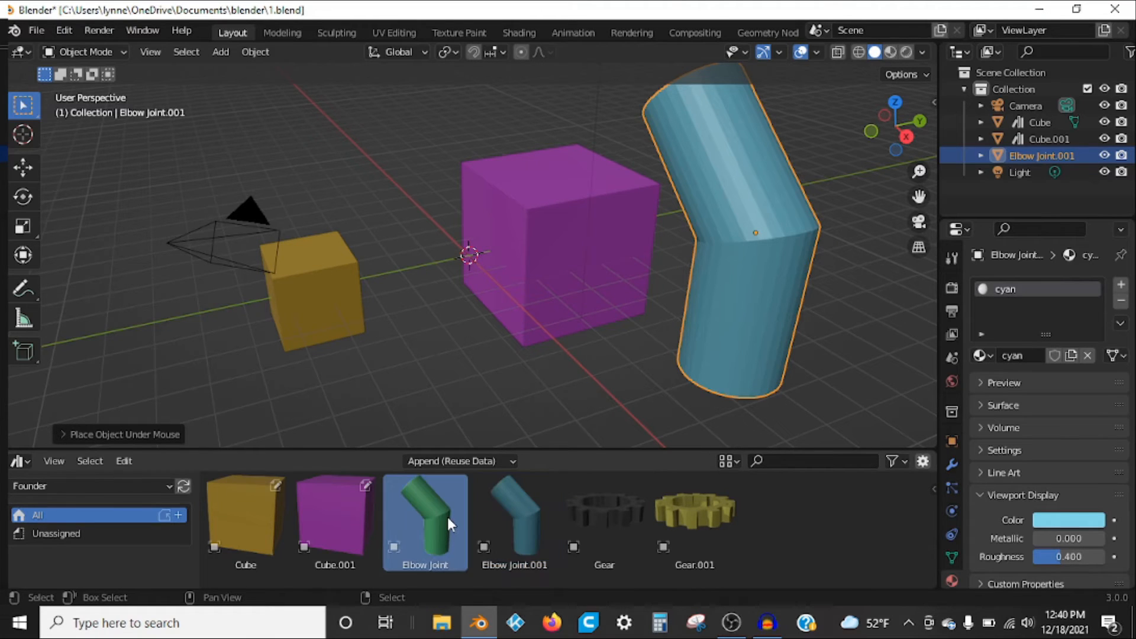
pyautogui.moveTo(445, 516); pyautogui.dragTo(434, 350)
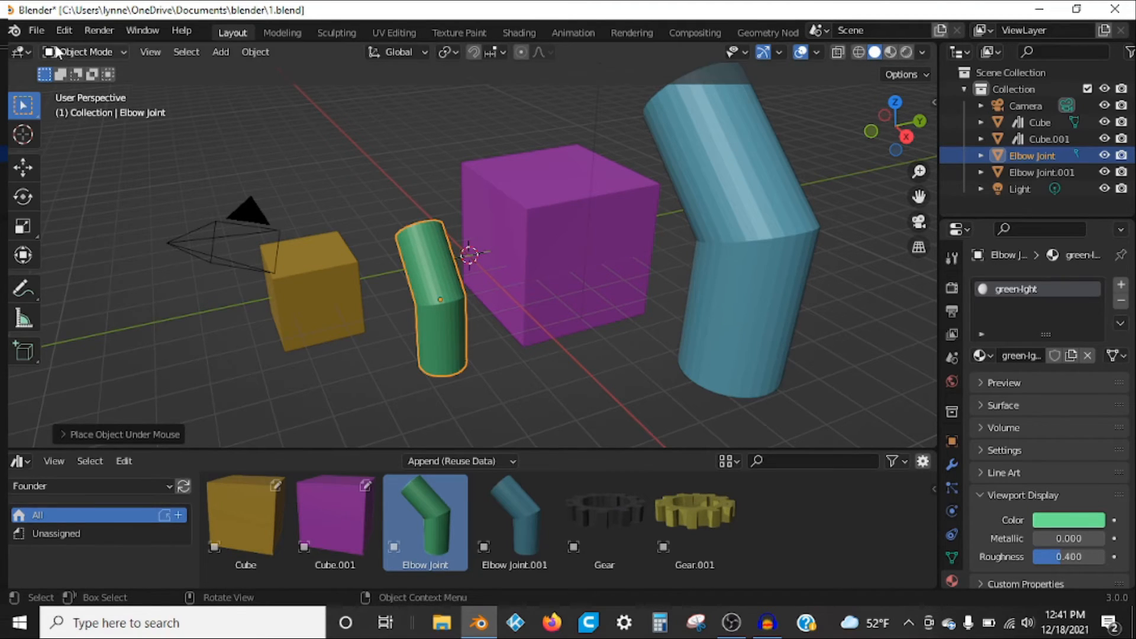
# Save 1.blend and open the recent file 2.blend from the blender folder
pyautogui.click(39, 32)
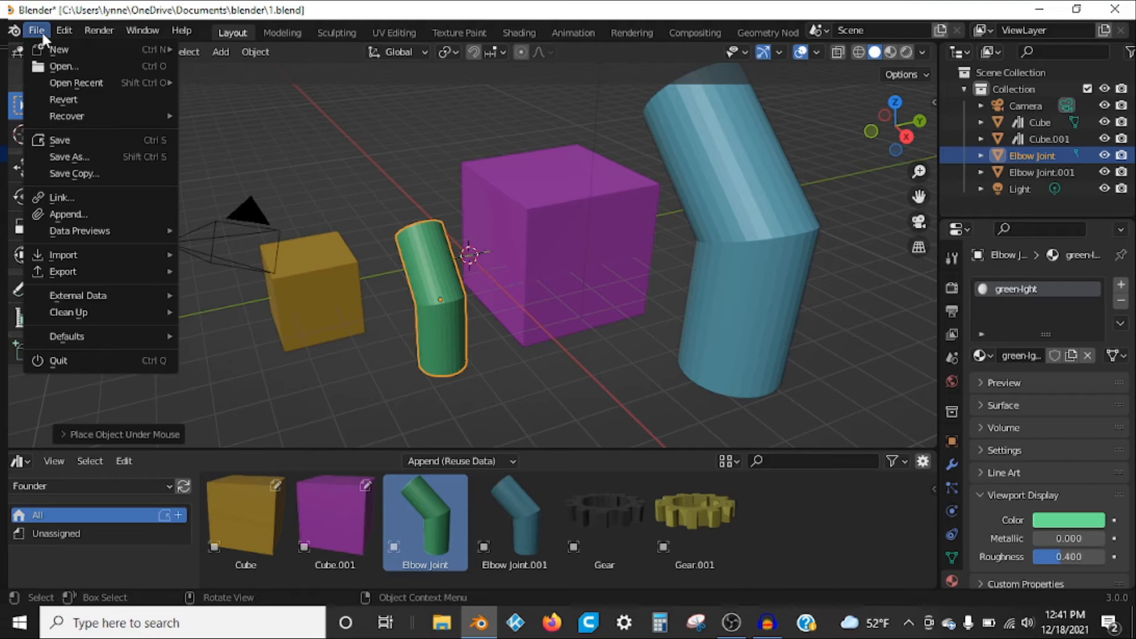
pyautogui.moveTo(66, 88)
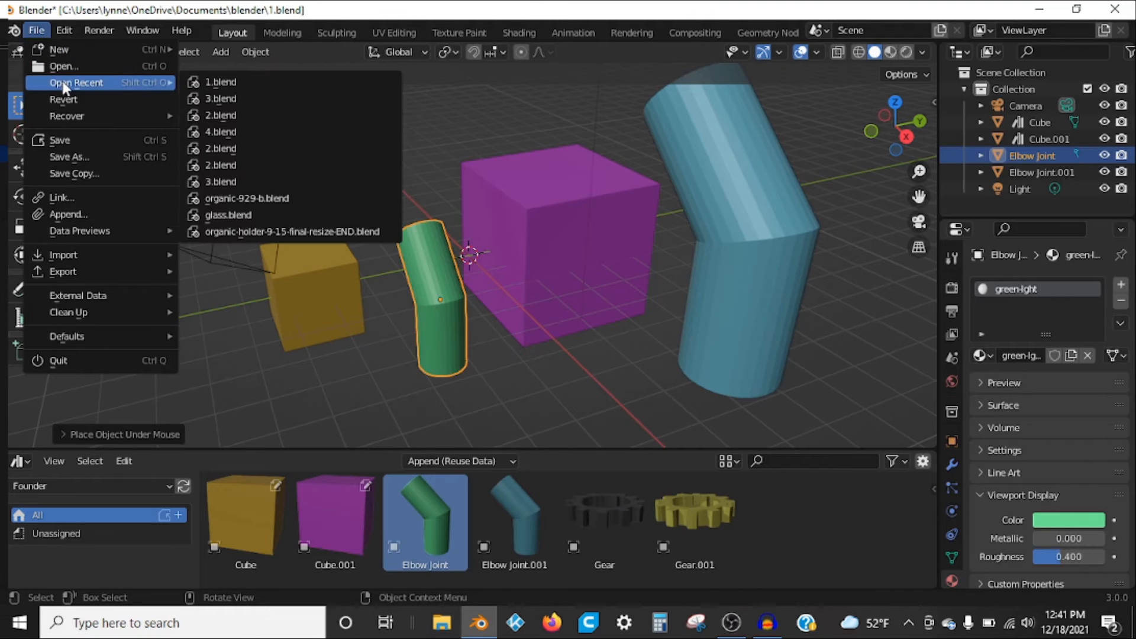
pyautogui.click(97, 138)
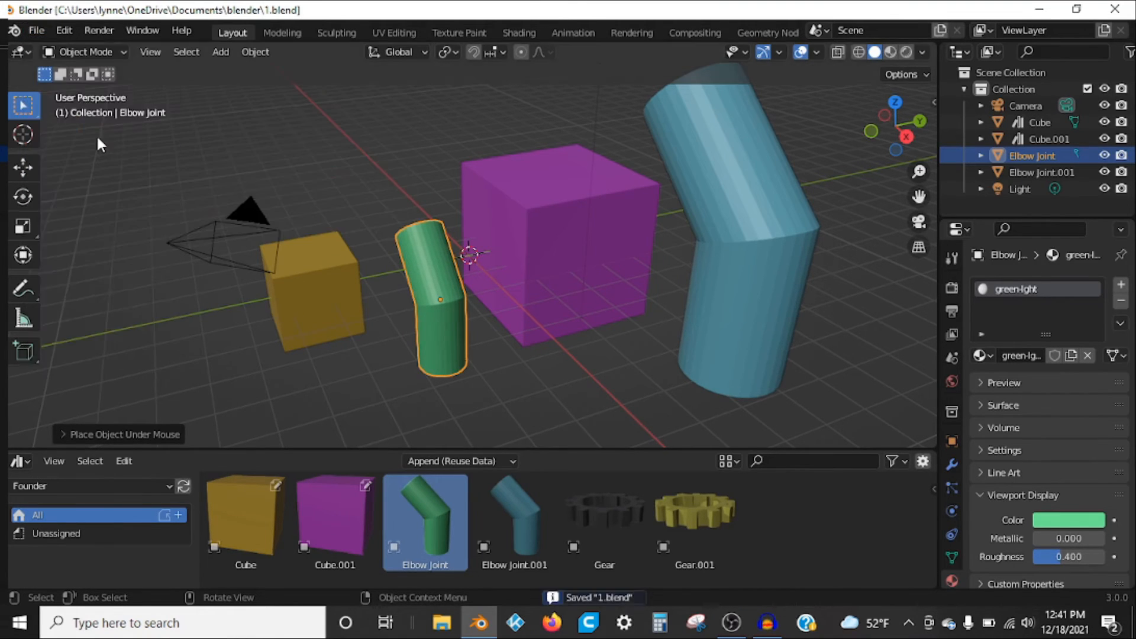
pyautogui.click(41, 31)
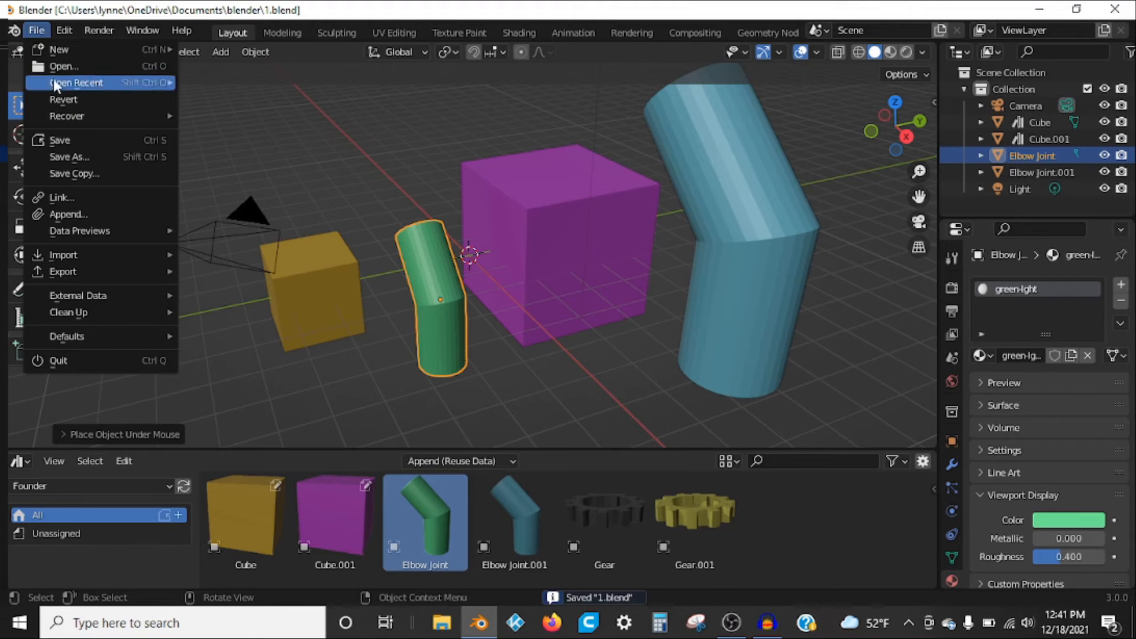
pyautogui.moveTo(148, 83)
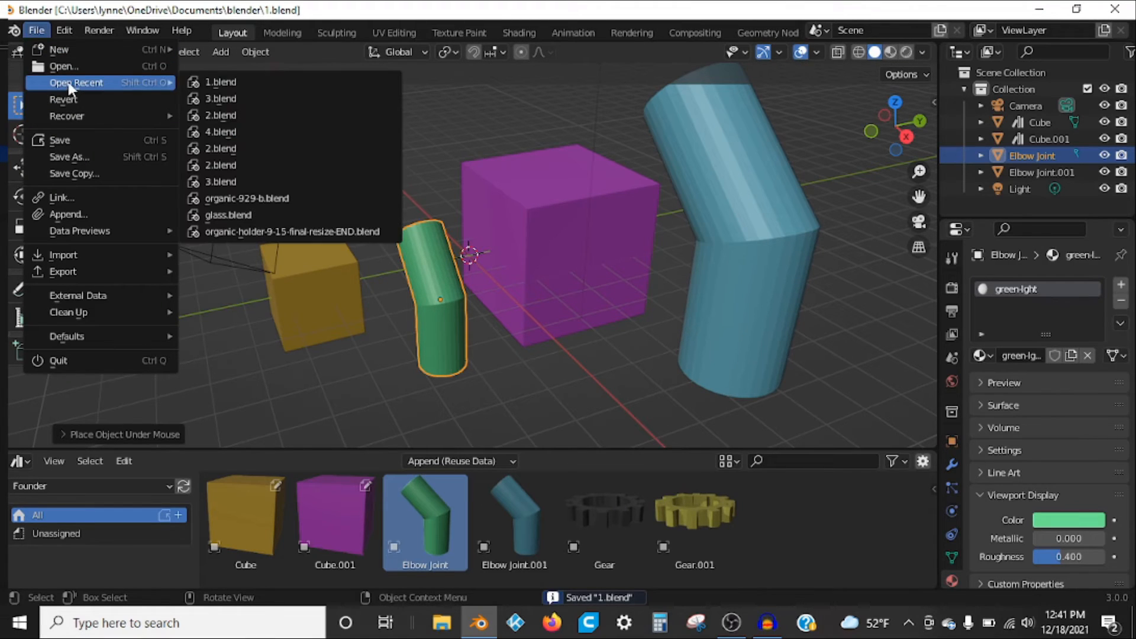
pyautogui.click(213, 115)
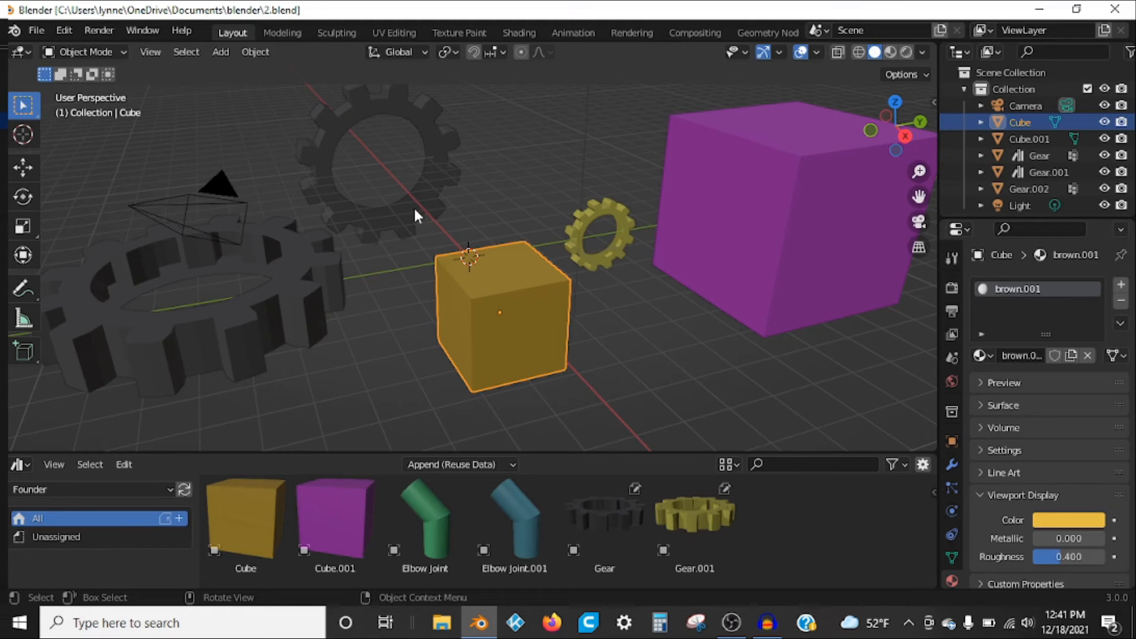
# Reopen the recent file 3.blend from the asst-1 folder and place the yellow Gear.001 and black Gear assets in its scene
pyautogui.click(41, 29)
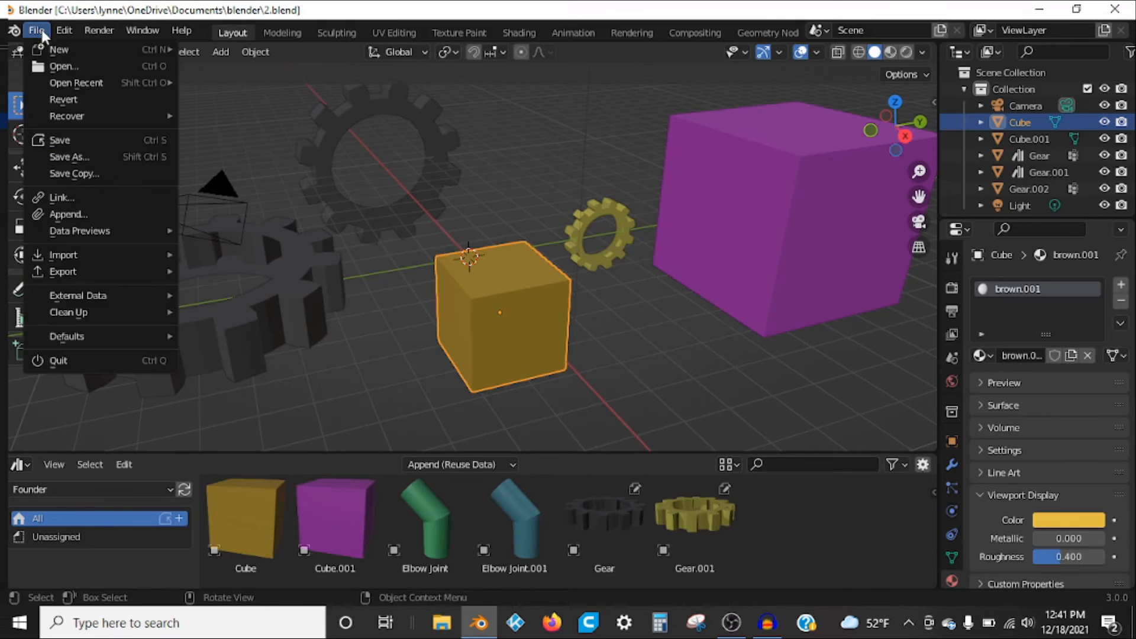
pyautogui.moveTo(56, 85)
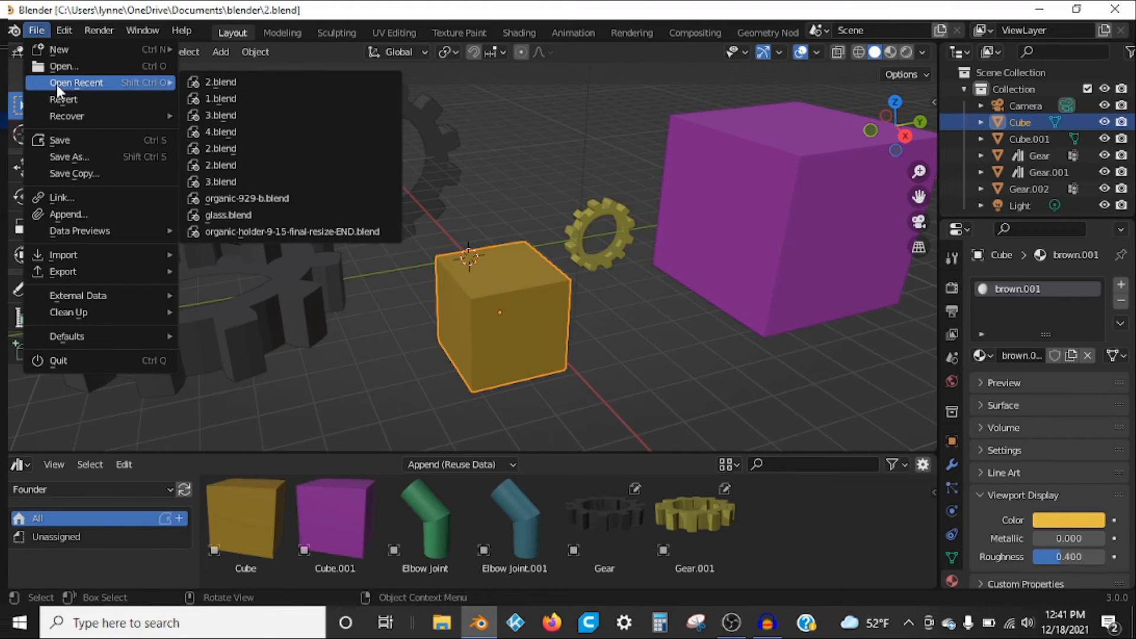
pyautogui.click(207, 112)
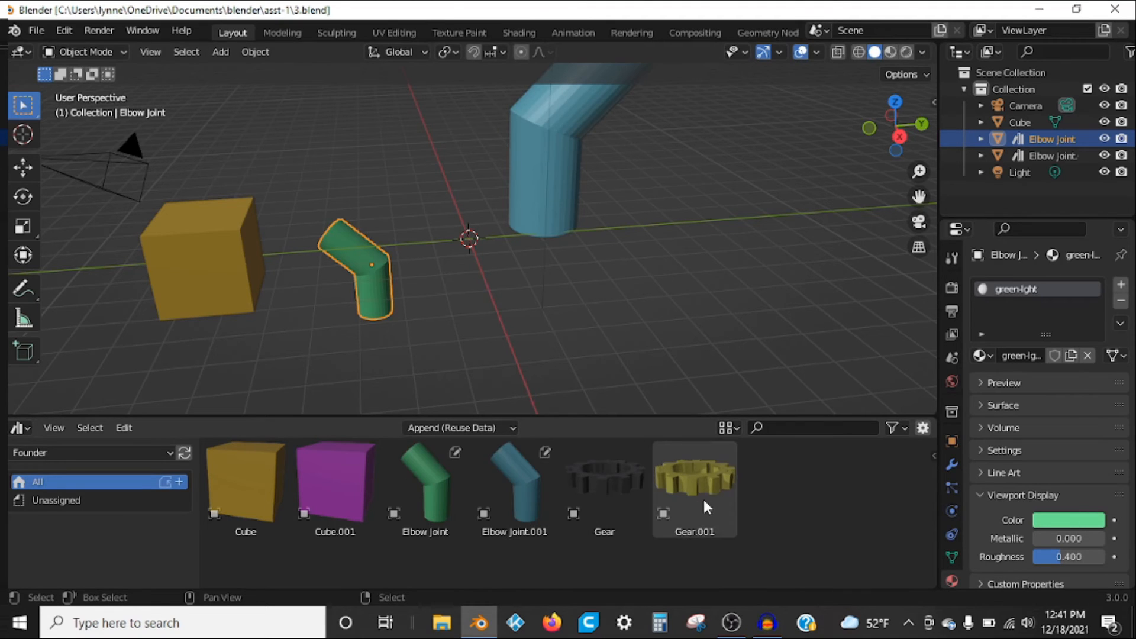
pyautogui.moveTo(703, 497); pyautogui.dragTo(762, 280)
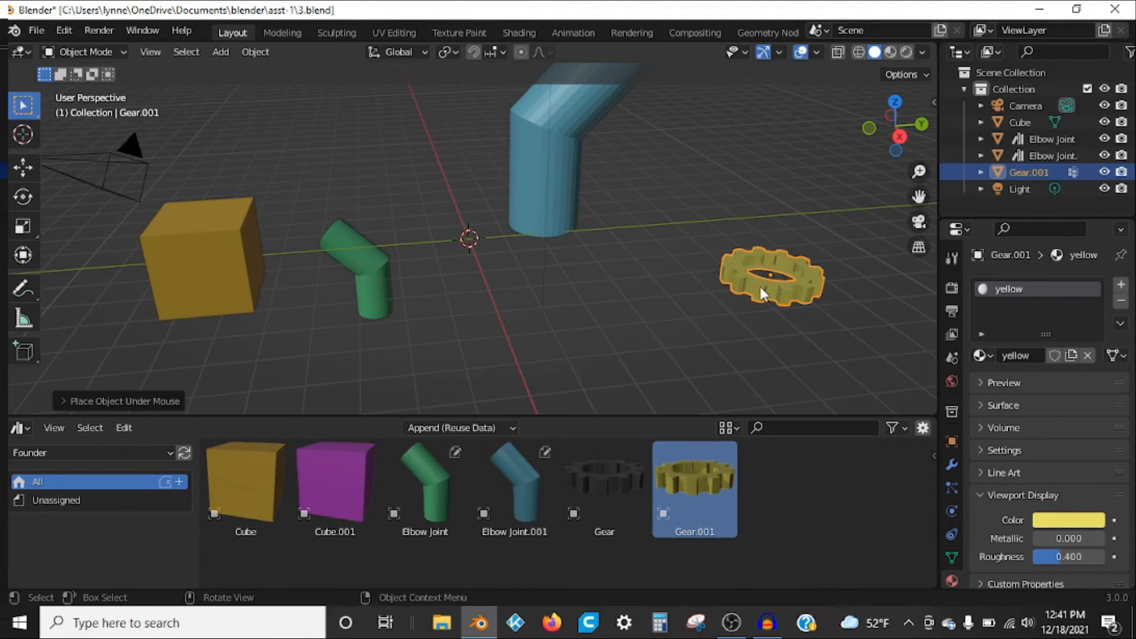
pyautogui.moveTo(616, 476); pyautogui.dragTo(574, 331)
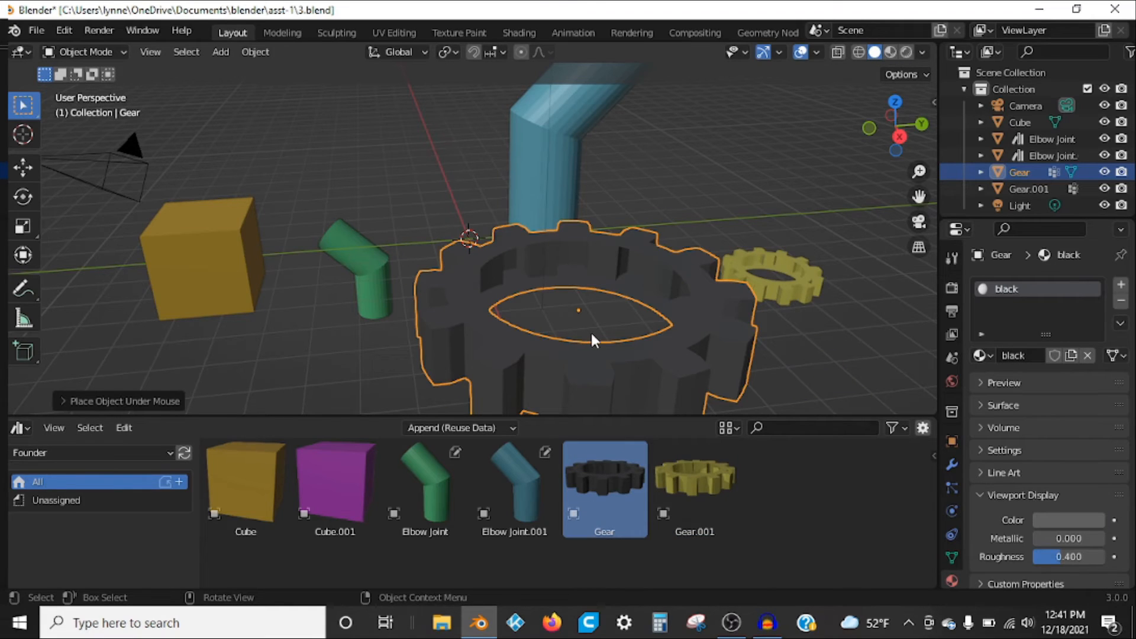
# Save the changes to 3.blend and open 4.blend from the asst-1 folder
pyautogui.click(36, 30)
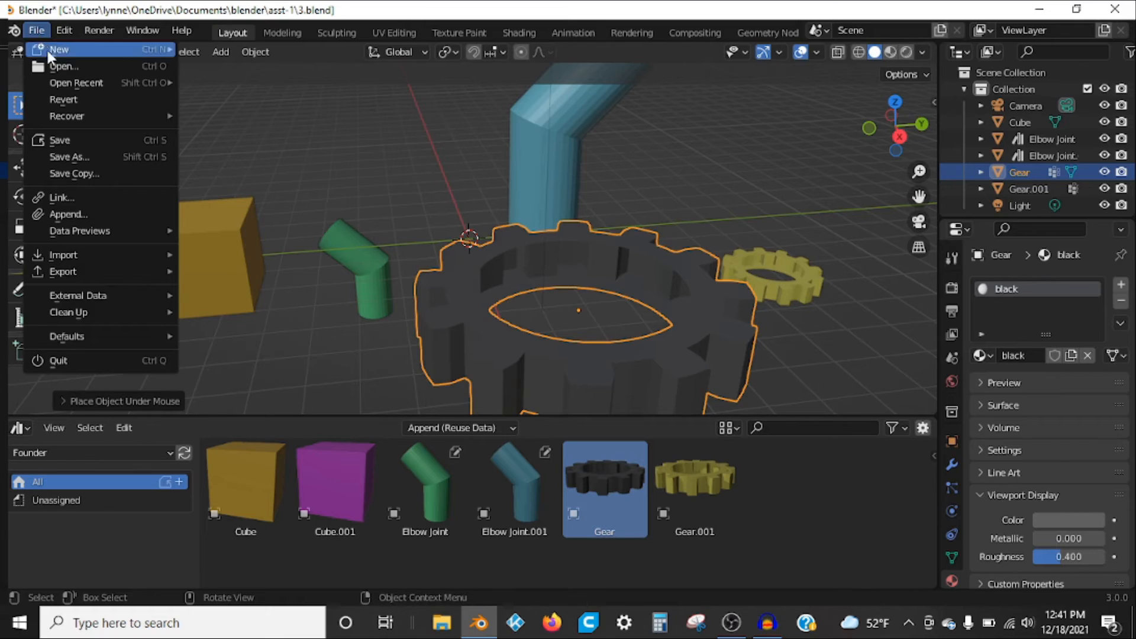
pyautogui.moveTo(65, 86)
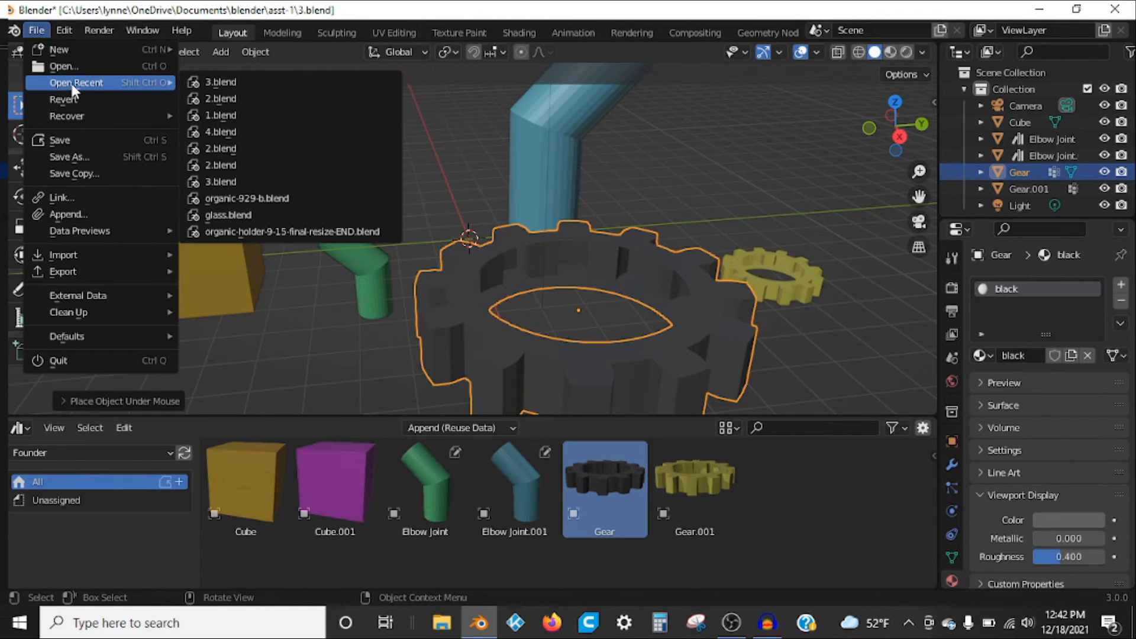
pyautogui.click(35, 31)
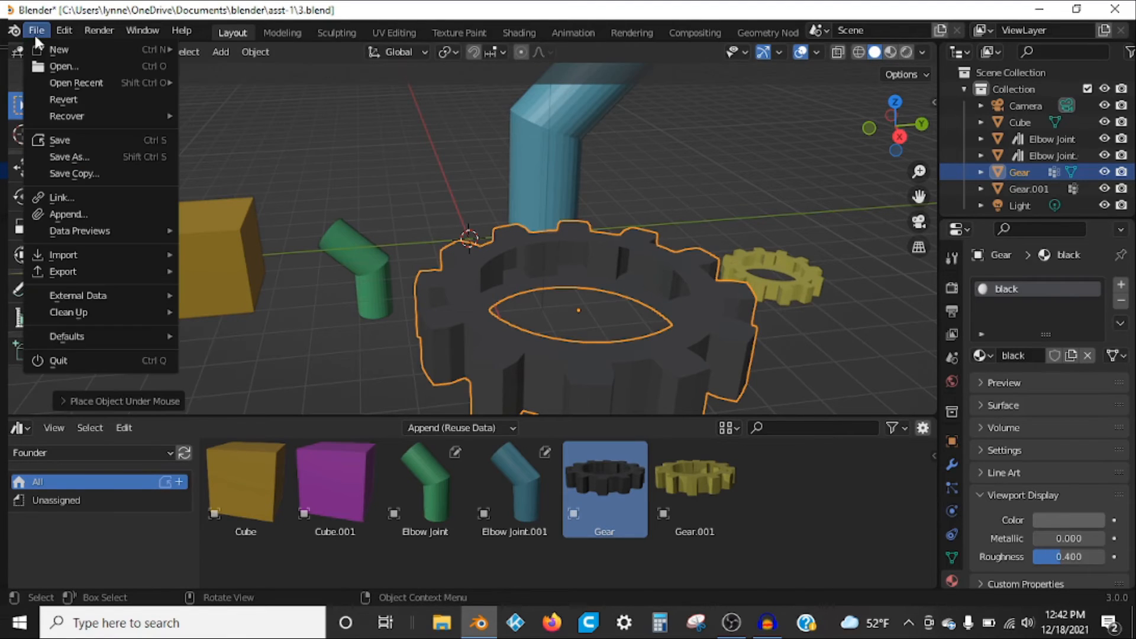
pyautogui.click(69, 67)
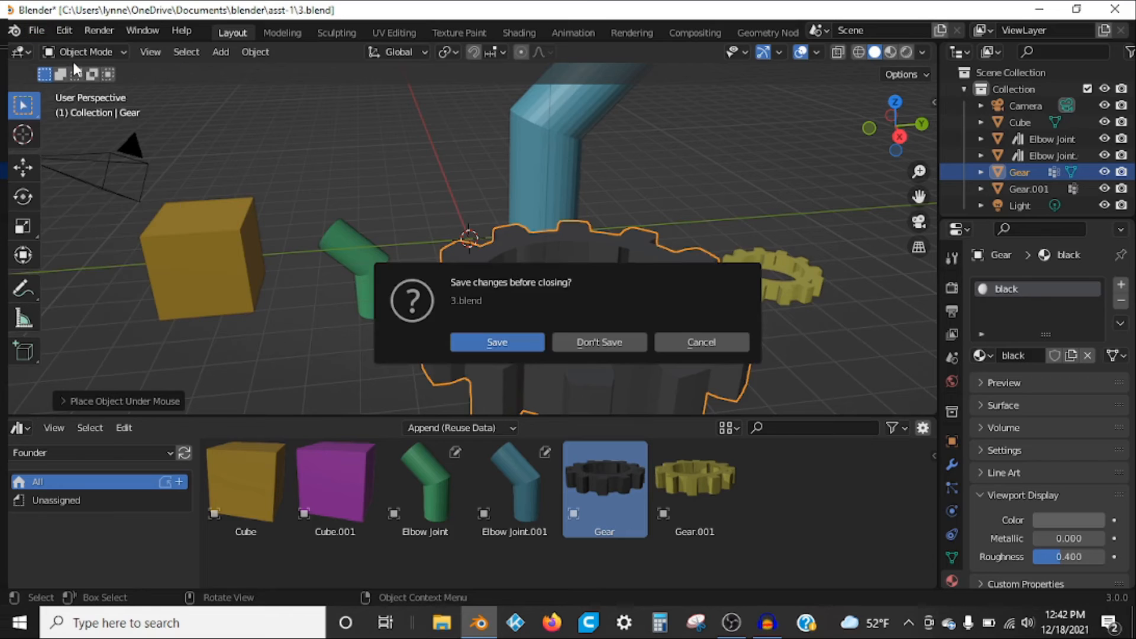
pyautogui.click(516, 335)
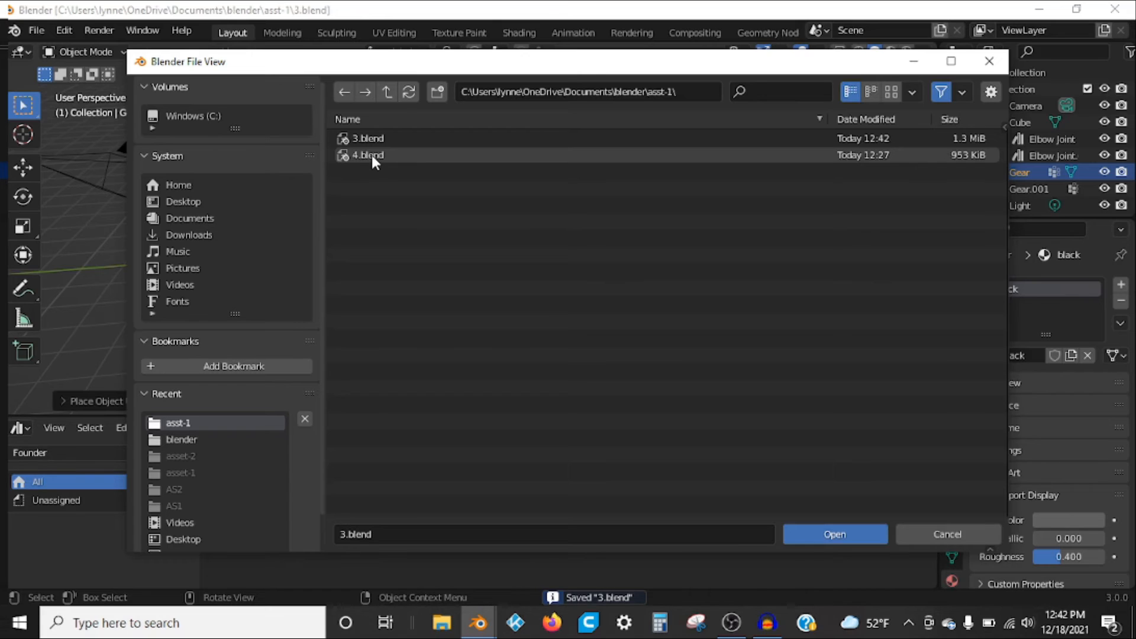
pyautogui.click(946, 535)
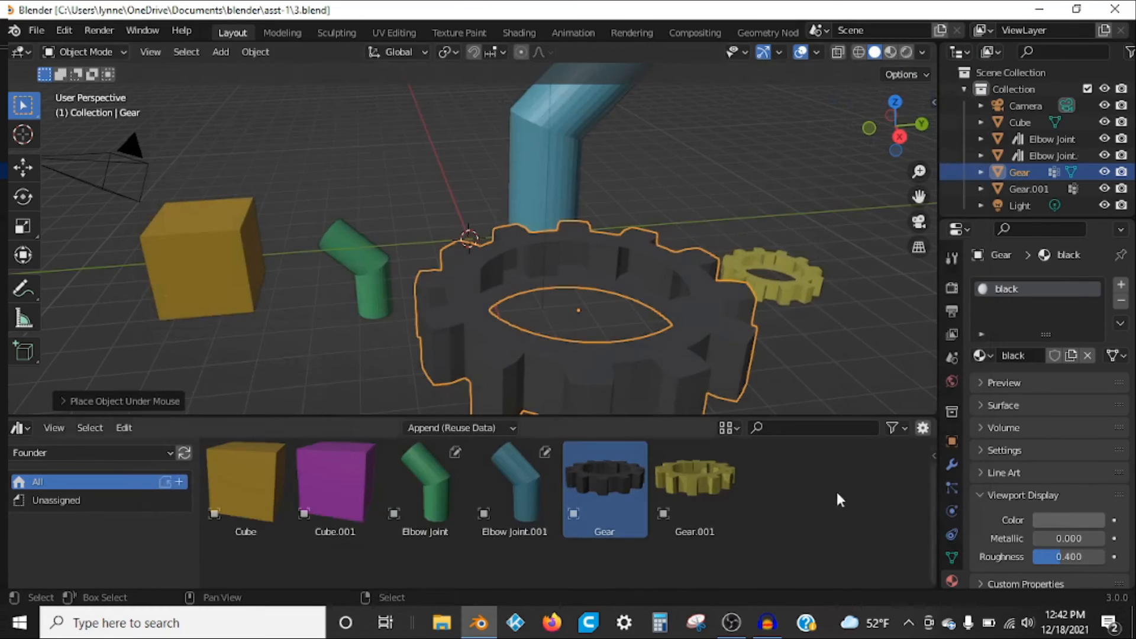
pyautogui.click(45, 31)
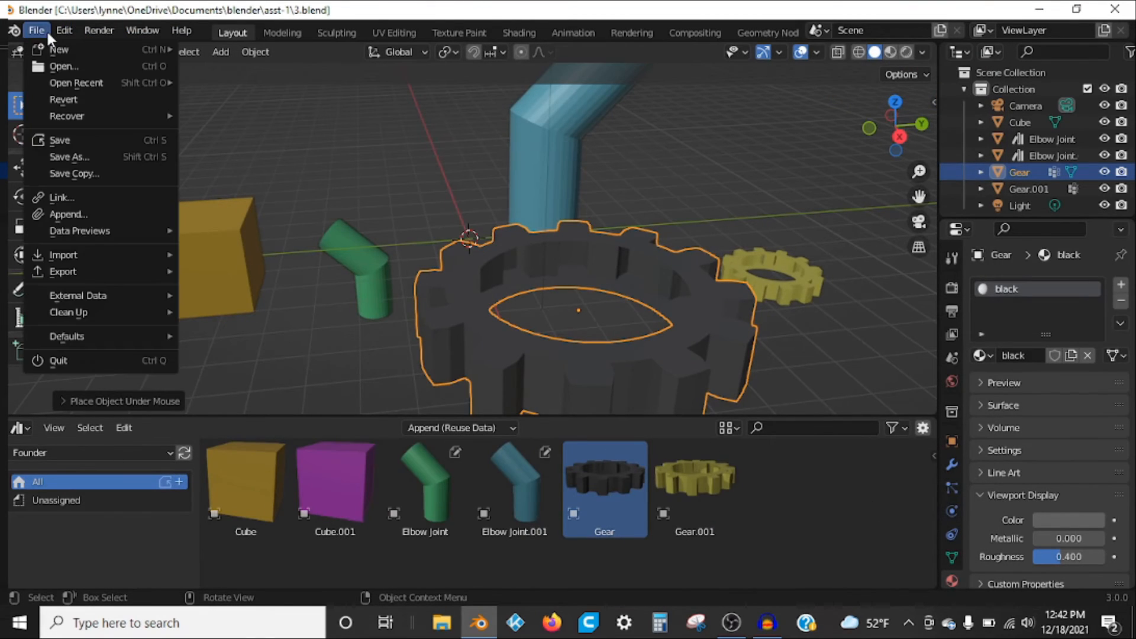
pyautogui.click(53, 65)
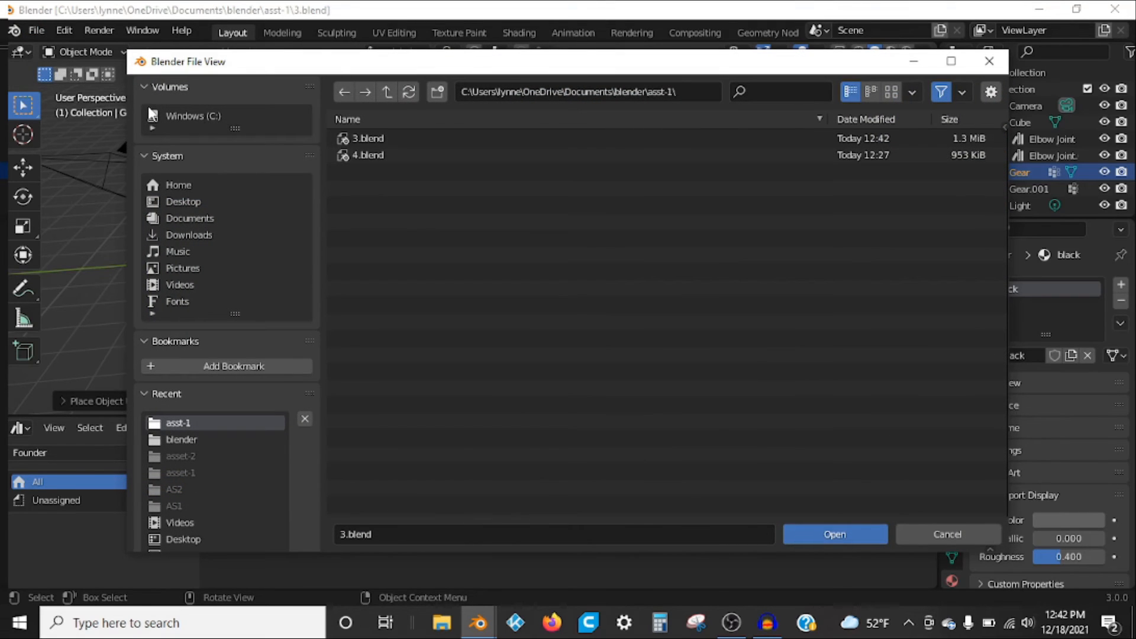
pyautogui.doubleClick(380, 153)
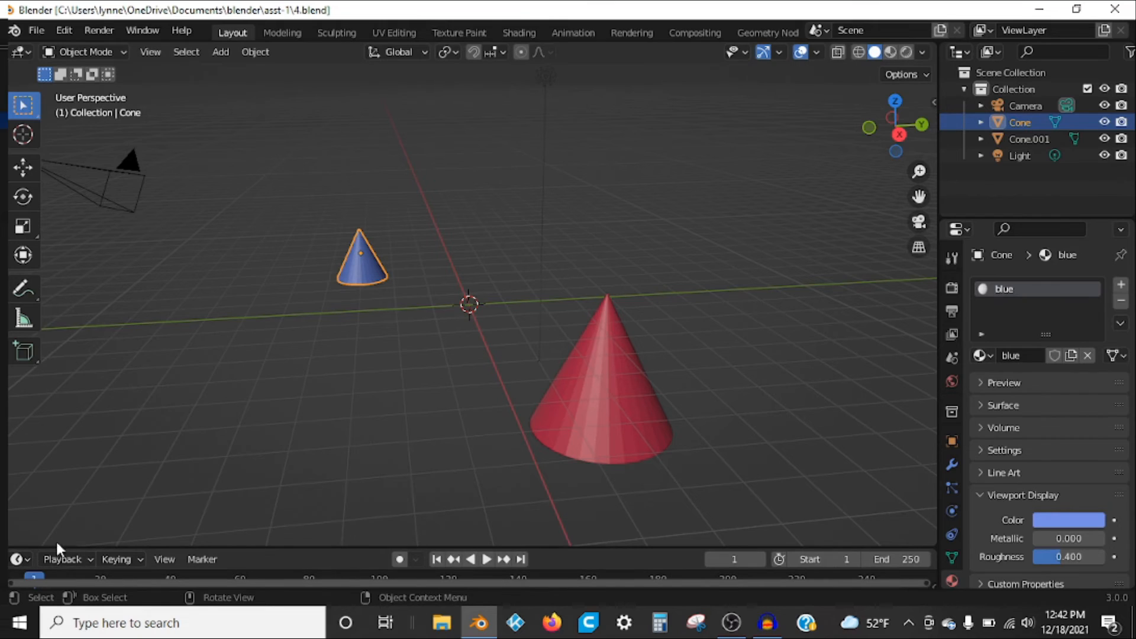
# Enlarge the timeline area, turn it into an Asset Browser and show the Founder library
pyautogui.moveTo(71, 547); pyautogui.dragTo(92, 447)
pyautogui.click(17, 460)
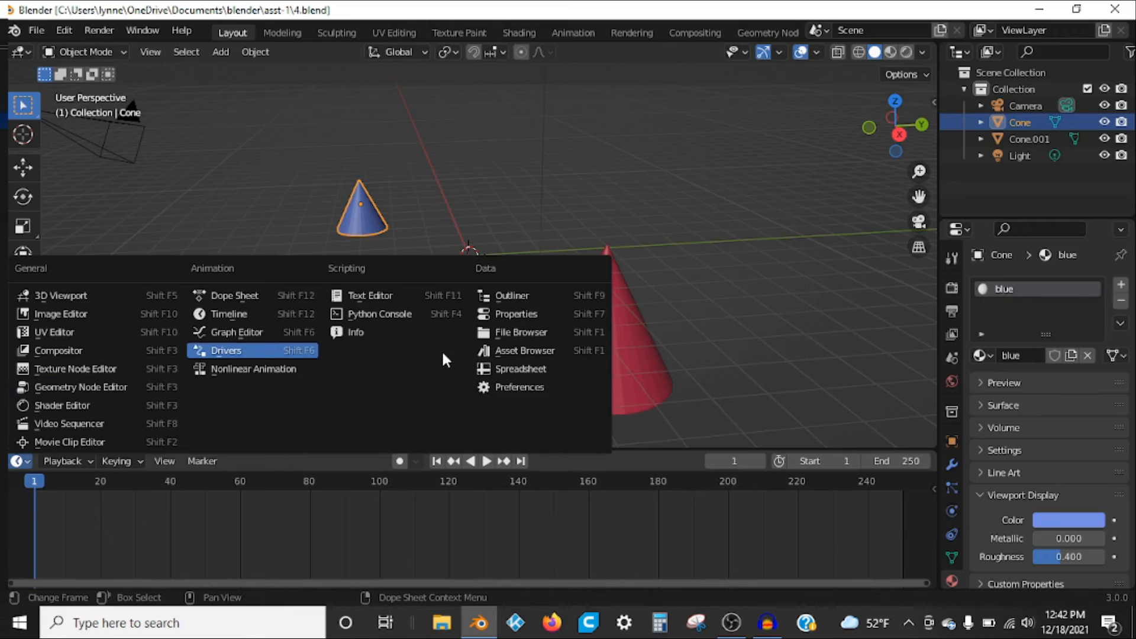
pyautogui.click(500, 350)
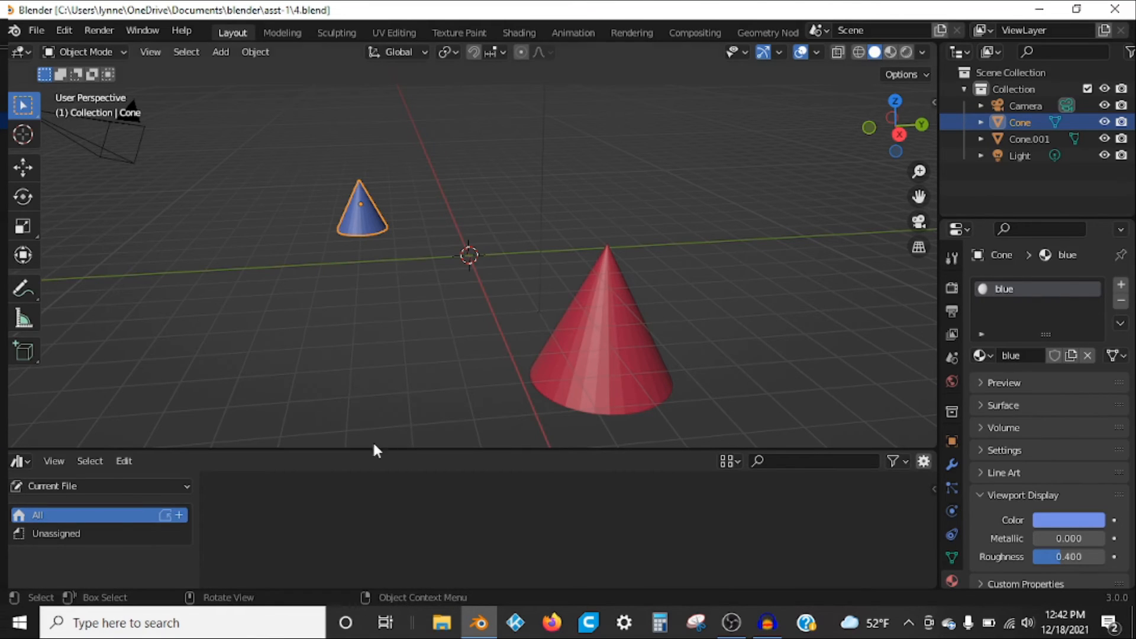
pyautogui.click(117, 485)
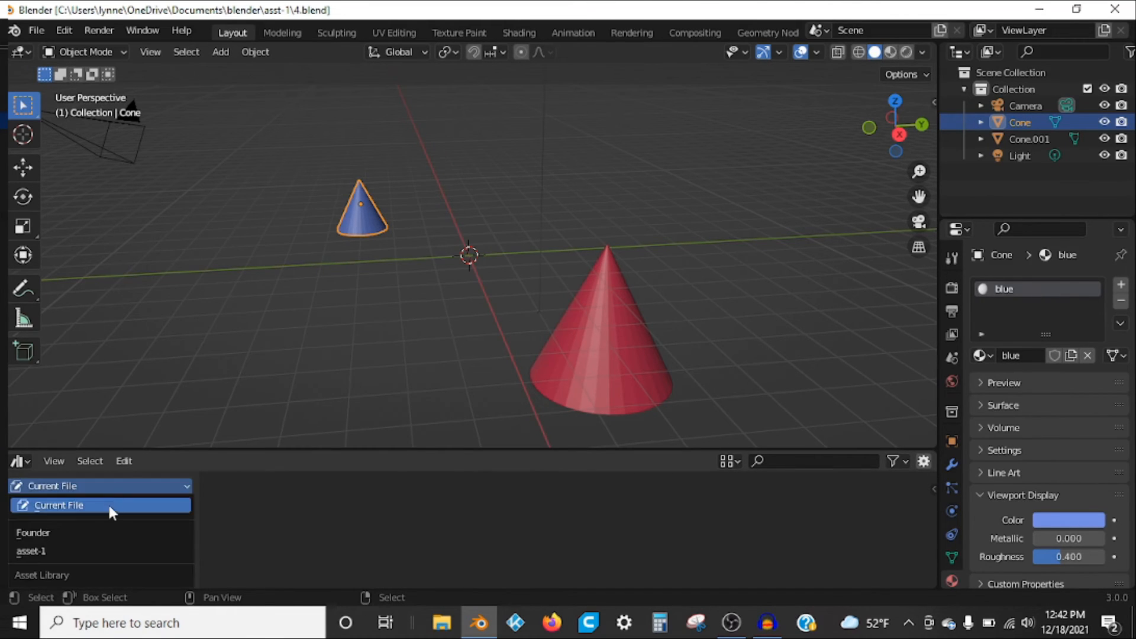
pyautogui.click(102, 531)
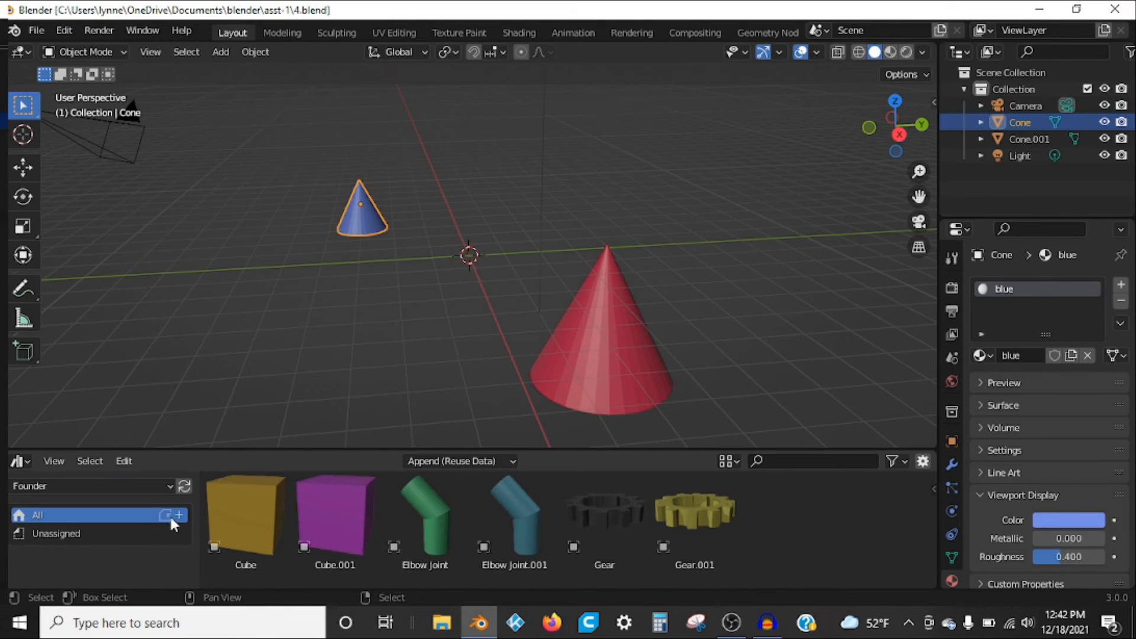
pyautogui.moveTo(248, 448); pyautogui.dragTo(244, 388)
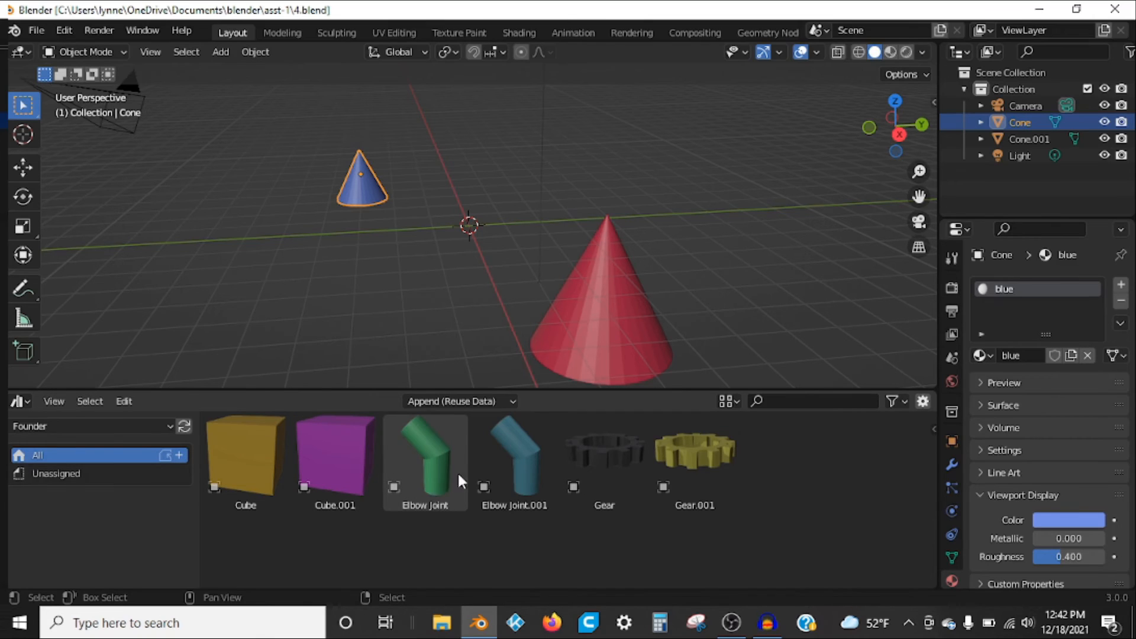
# Place the cyan Elbow Joint.001 asset near the blue cone, shift it along Y clear of the cone and rotate it 90° about Z
pyautogui.moveTo(516, 465); pyautogui.dragTo(367, 333)
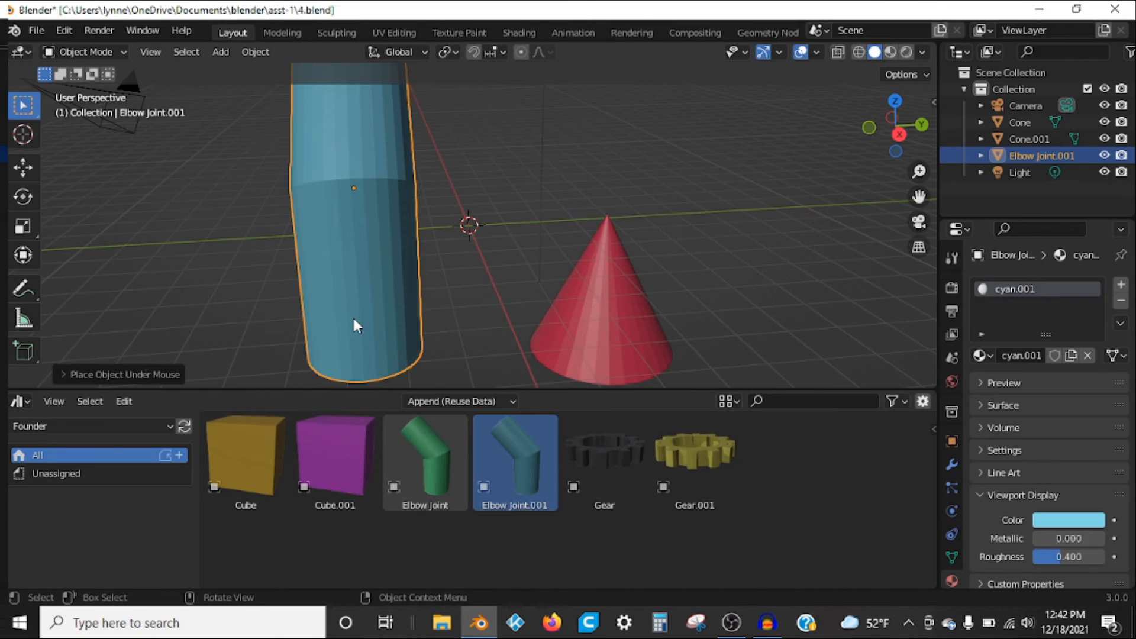
pyautogui.press('g')
pyautogui.press('y')
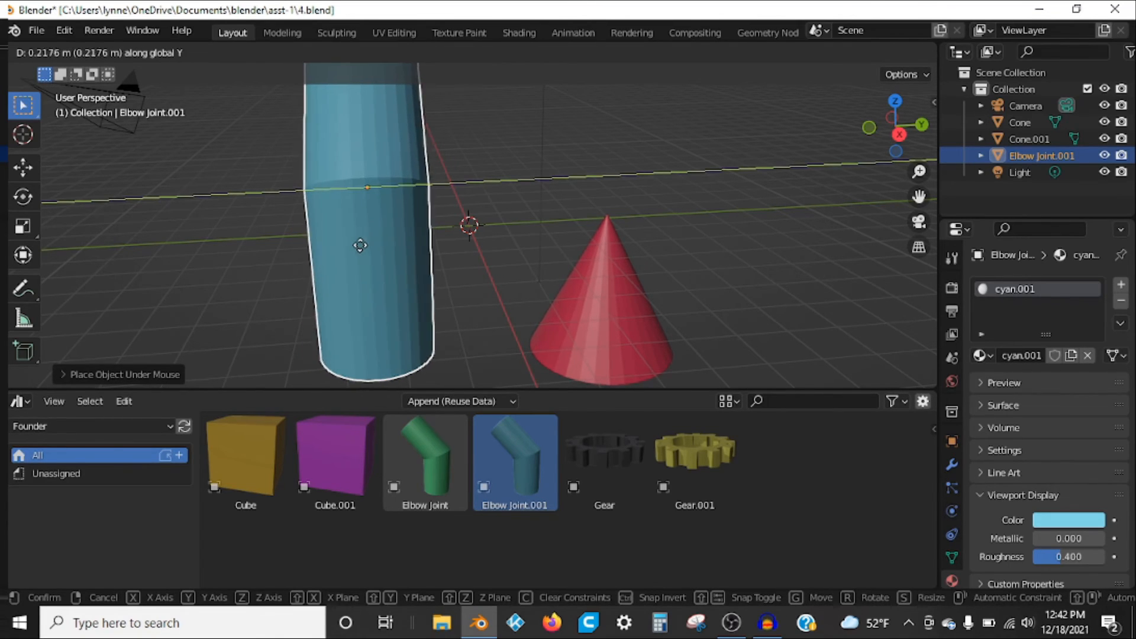
pyautogui.click(236, 254)
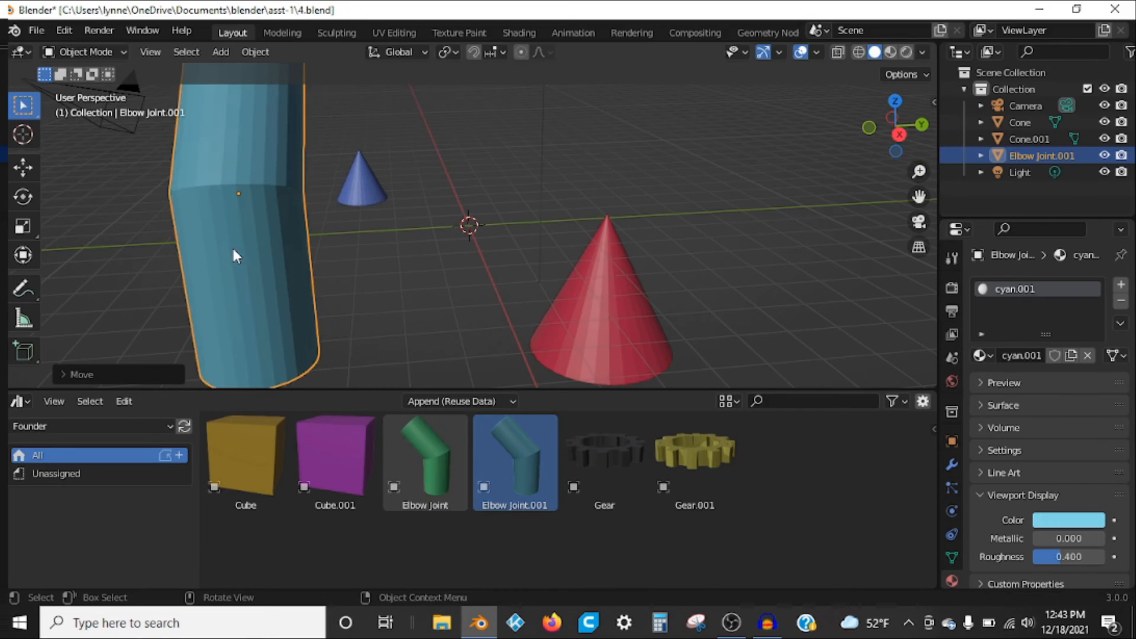
pyautogui.press('r')
pyautogui.write('z')
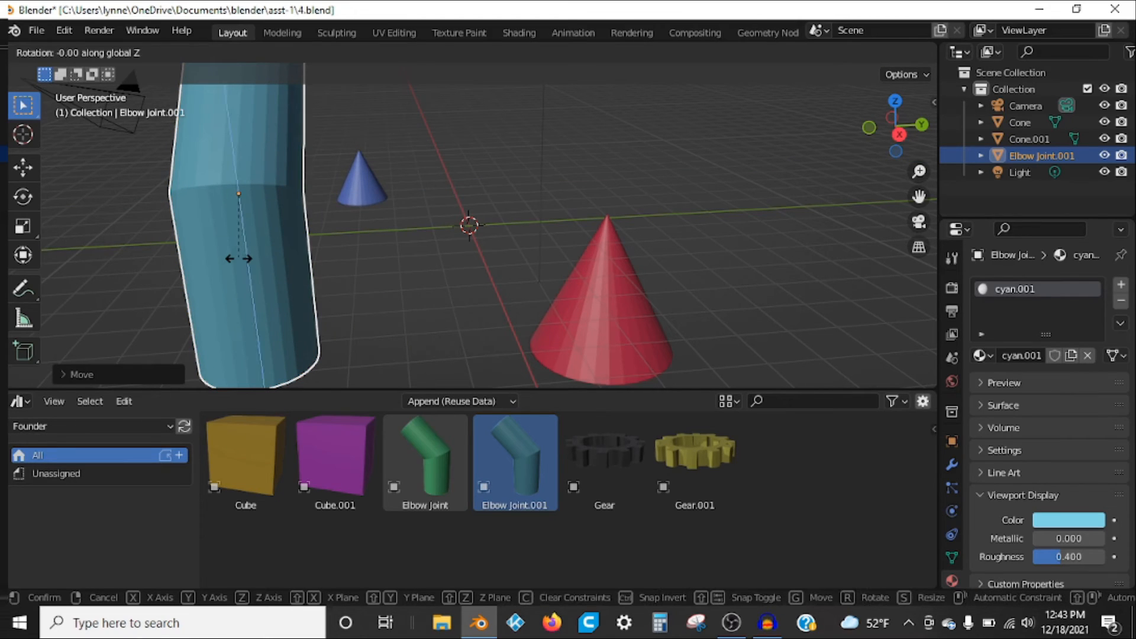
pyautogui.write('90')
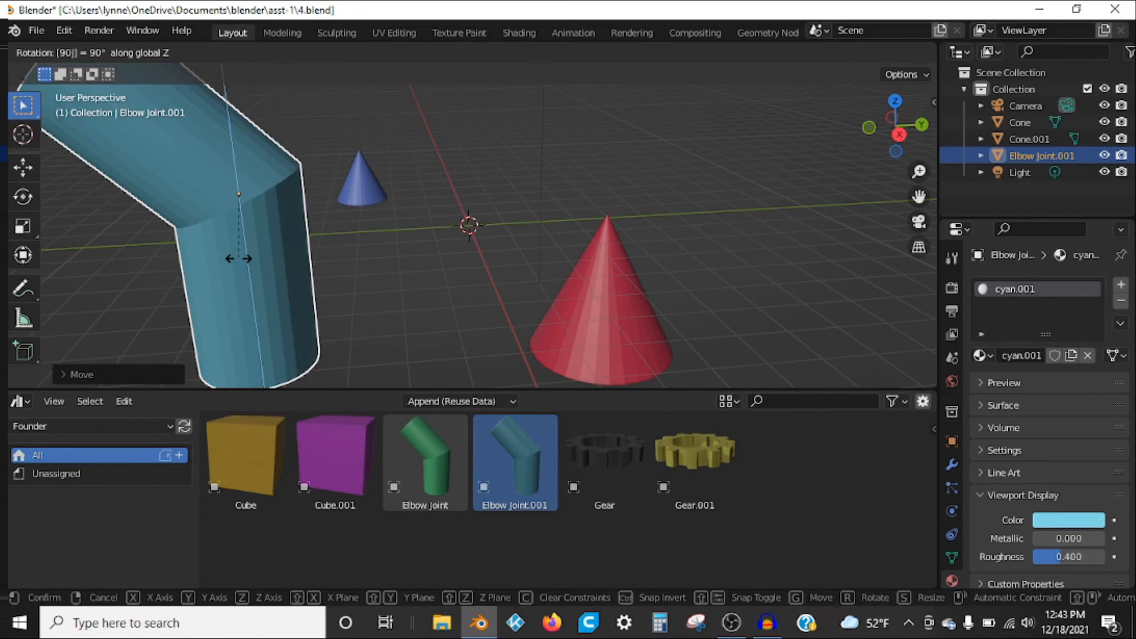
pyautogui.press('Return')
# Place the green Elbow Joint asset behind the red cone and save 4.blend without opening another file
pyautogui.moveTo(401, 445); pyautogui.dragTo(754, 237)
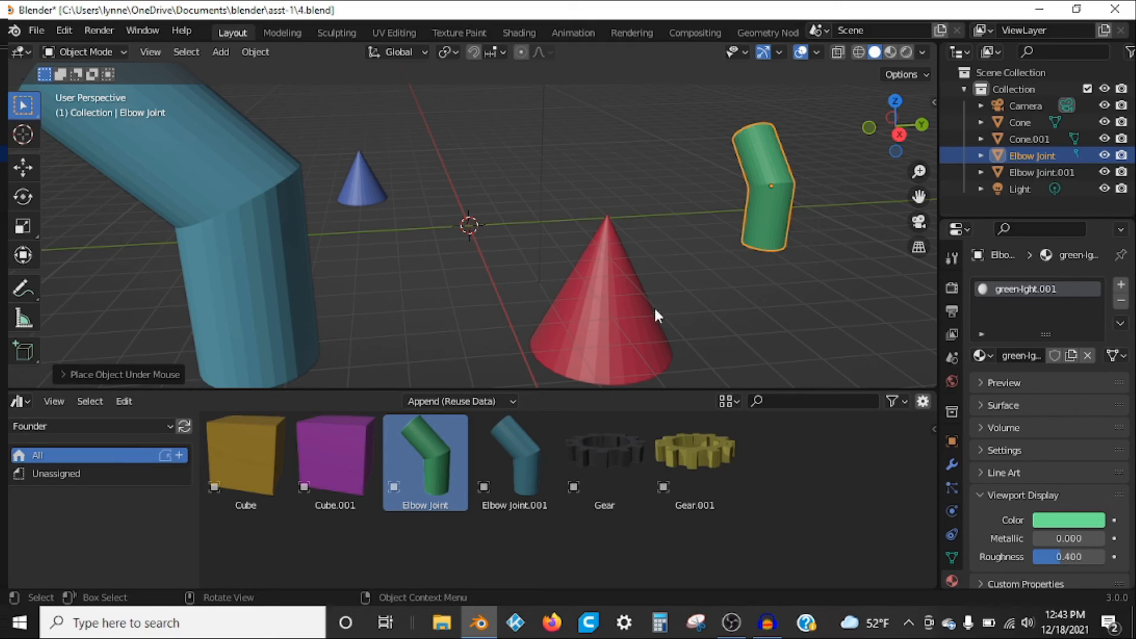
pyautogui.click(619, 303)
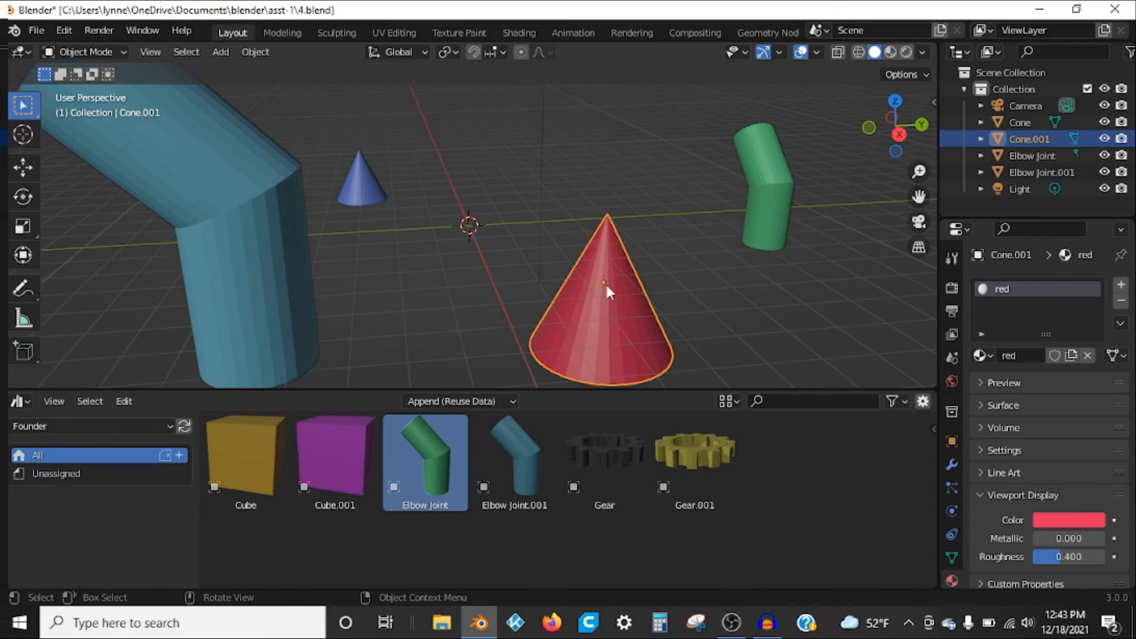
pyautogui.click(37, 32)
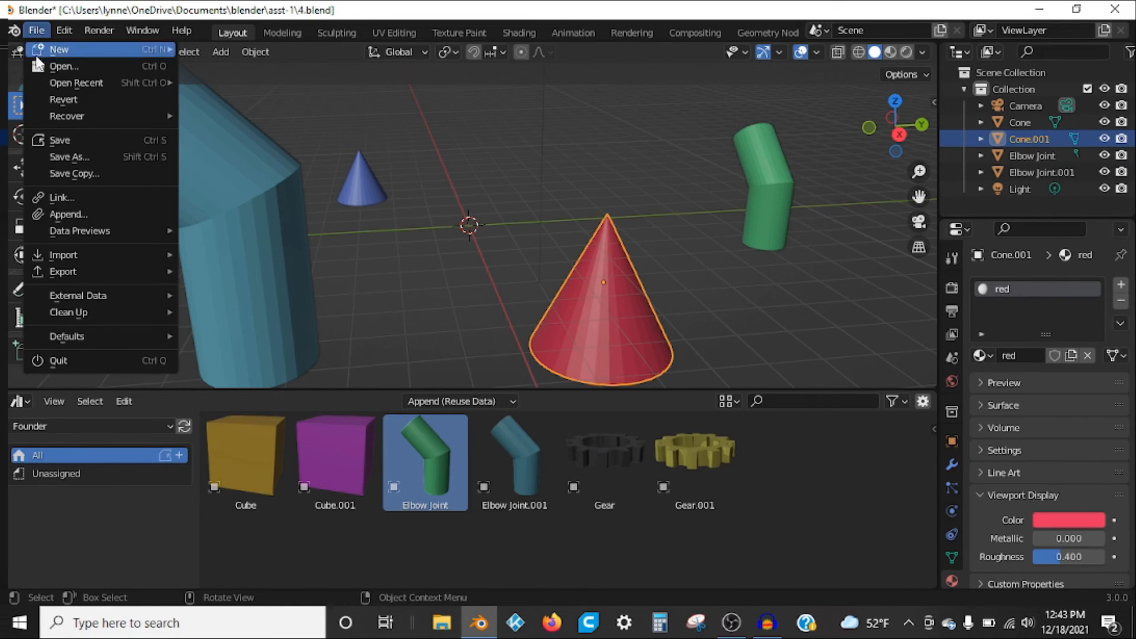
pyautogui.moveTo(37, 88)
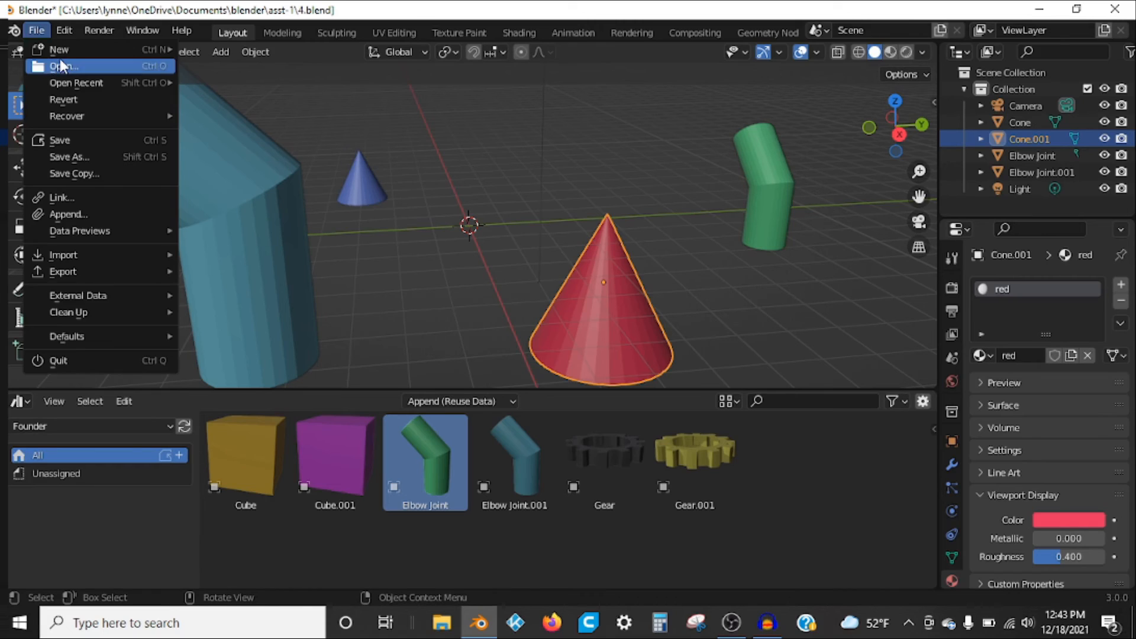
pyautogui.click(62, 65)
pyautogui.click(518, 342)
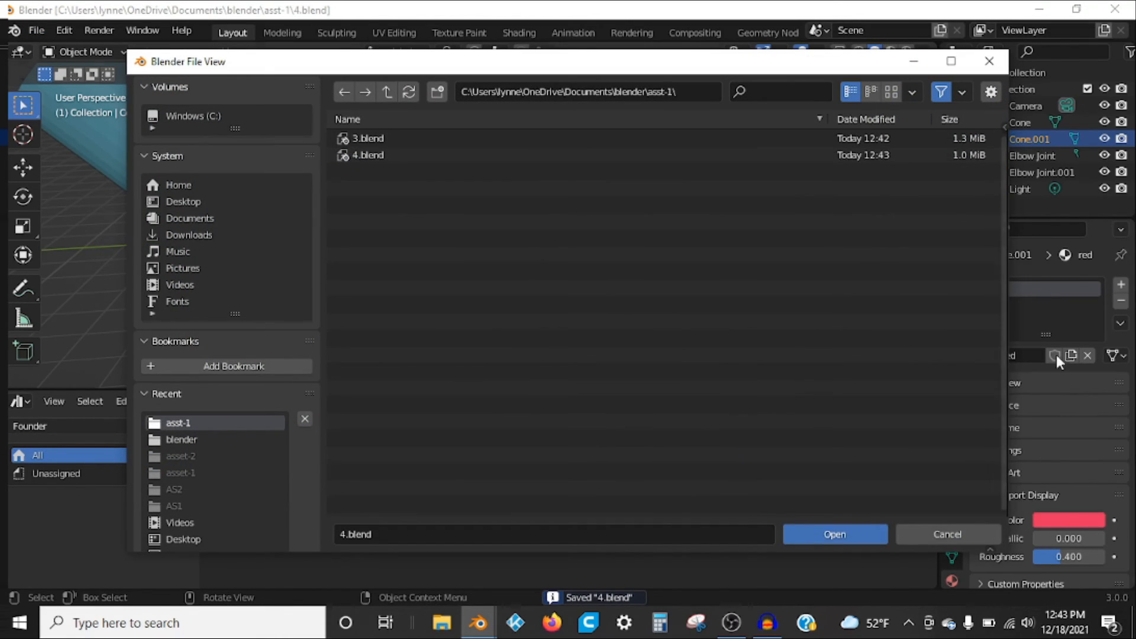
pyautogui.click(971, 529)
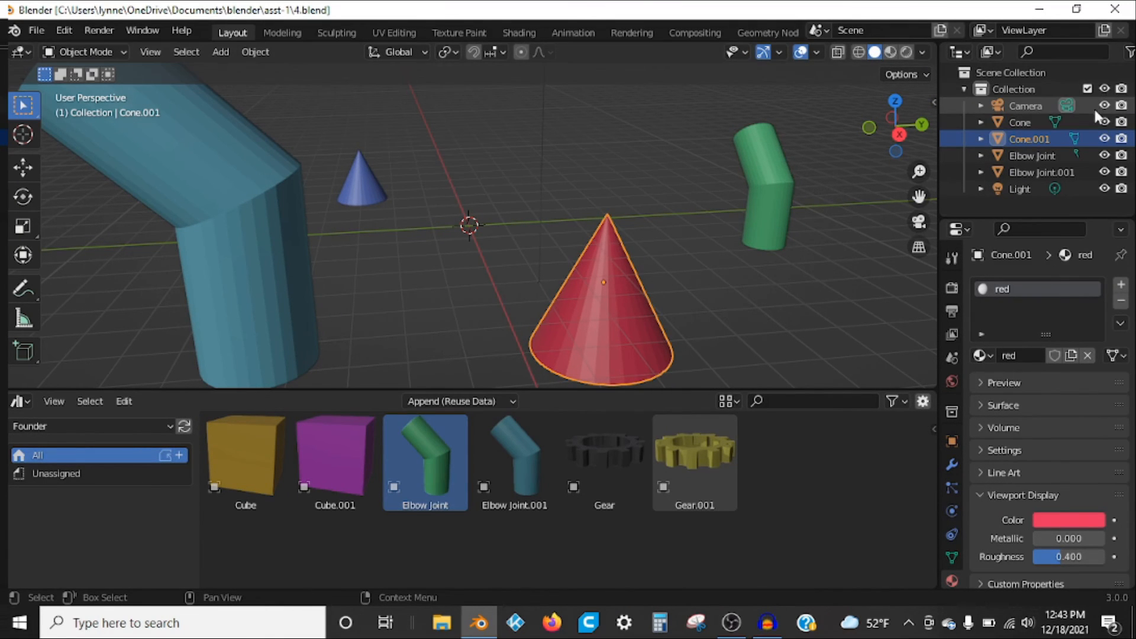
# Mark the red Cone.001 and the blue Cone as assets and save 4.blend
pyautogui.rightClick(1040, 139)
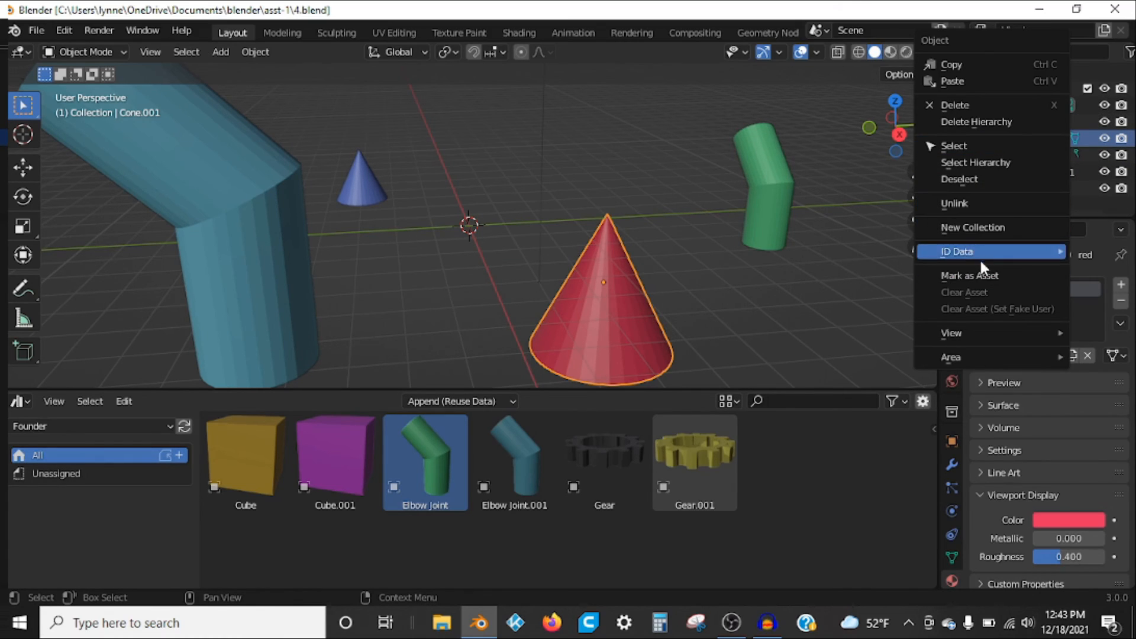
pyautogui.click(988, 277)
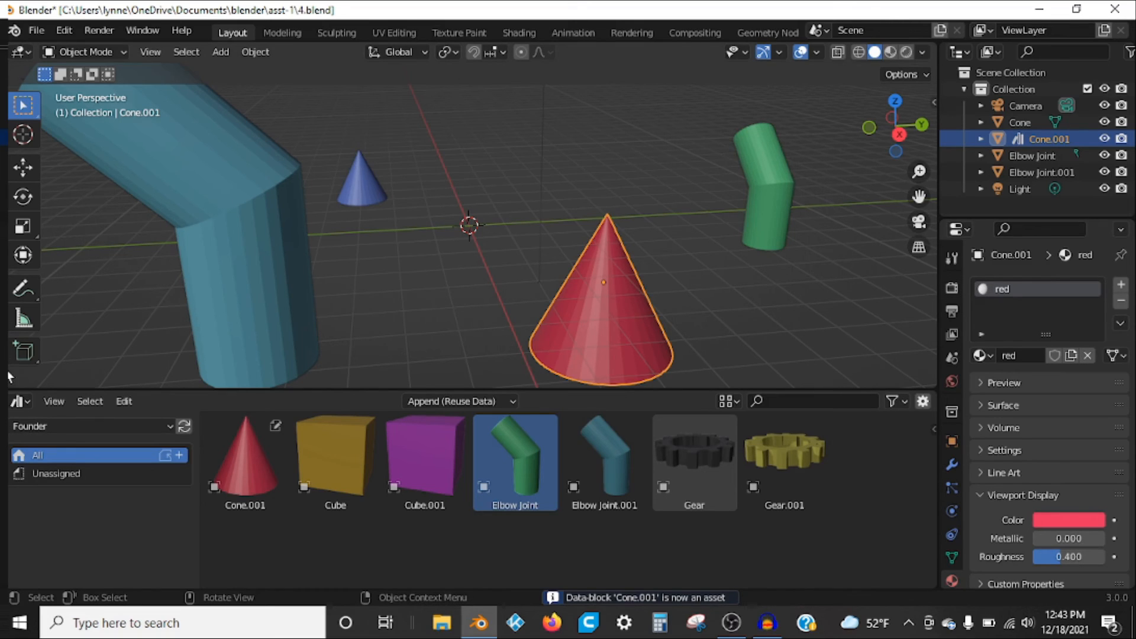
pyautogui.click(373, 180)
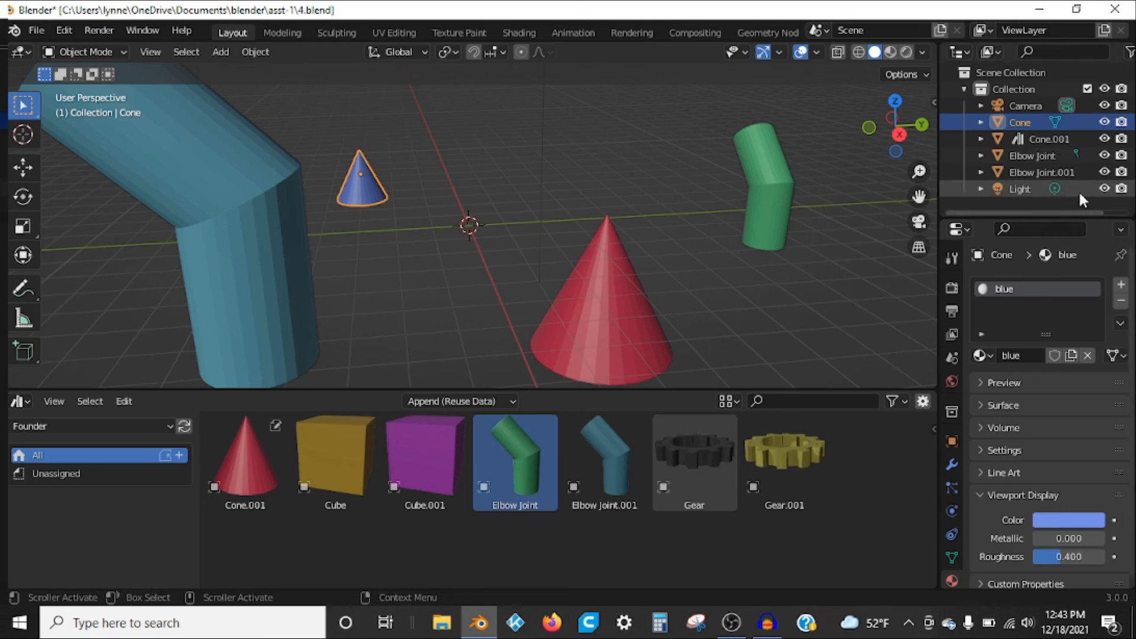
pyautogui.rightClick(1032, 125)
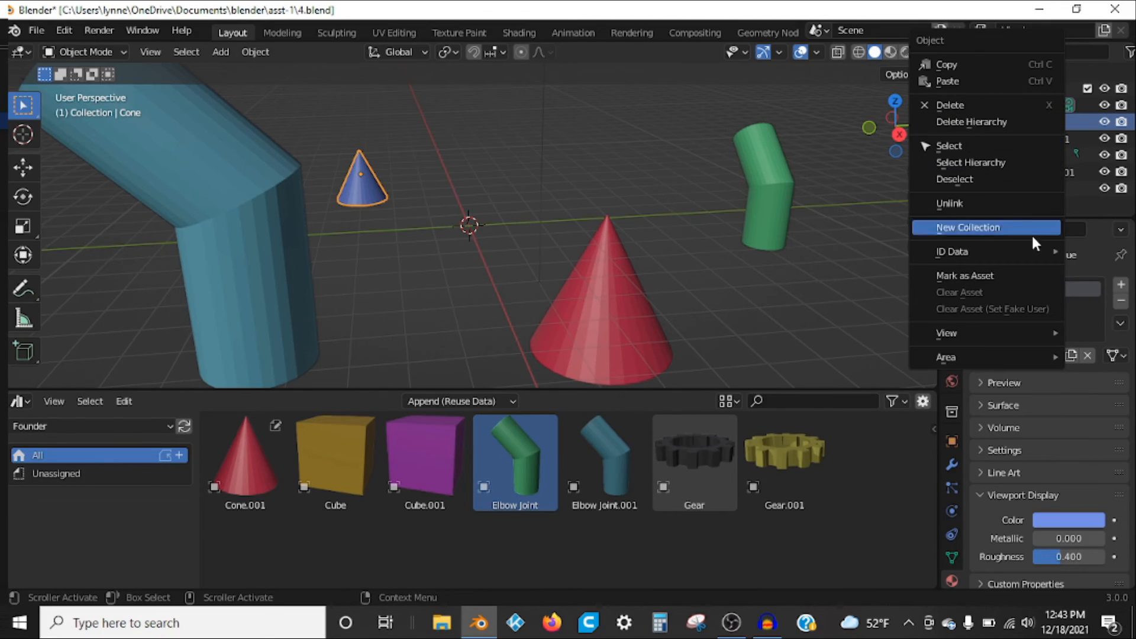
pyautogui.click(1034, 273)
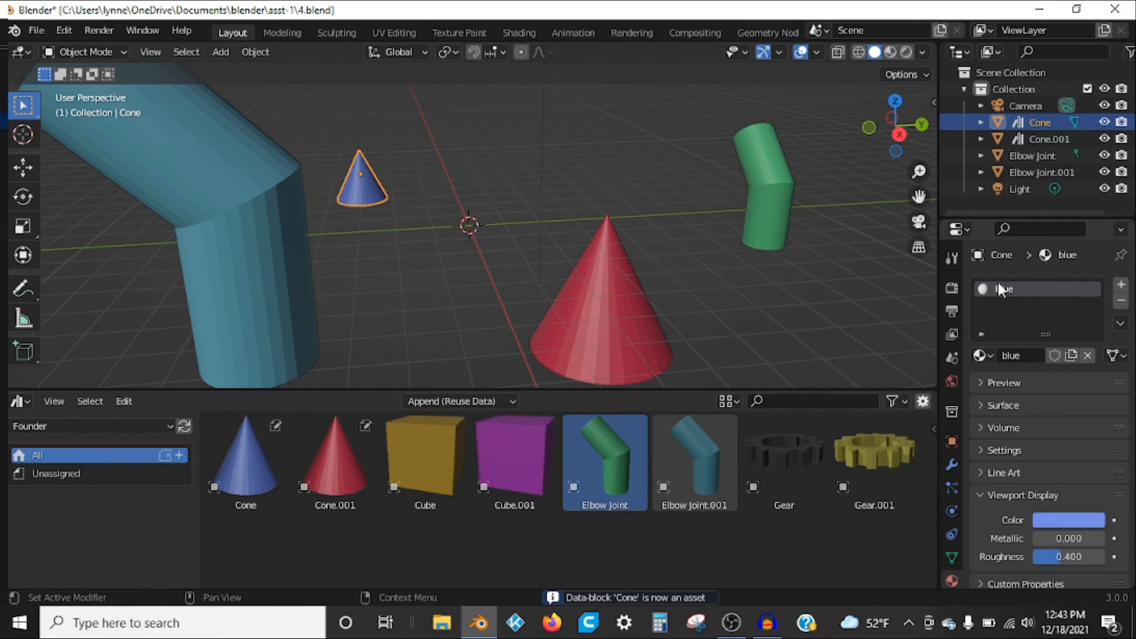
pyautogui.click(43, 30)
pyautogui.click(54, 138)
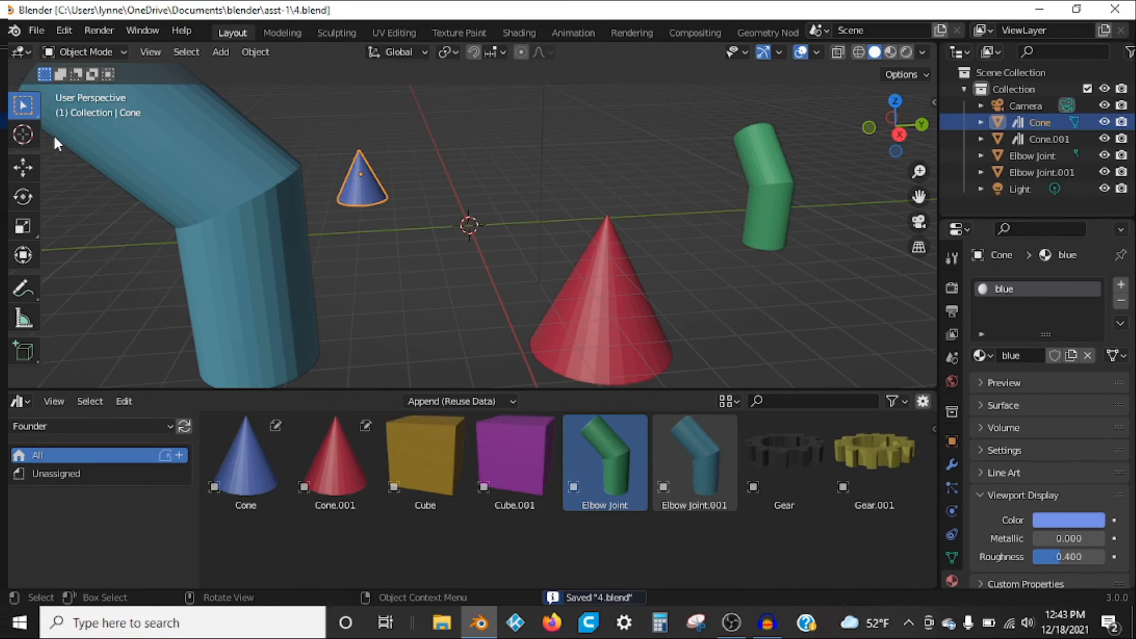
# Open the recent file 1.blend and place the red Cone.001 asset by the yellow cube and the blue Cone asset by the purple cube
pyautogui.click(36, 30)
pyautogui.moveTo(116, 83)
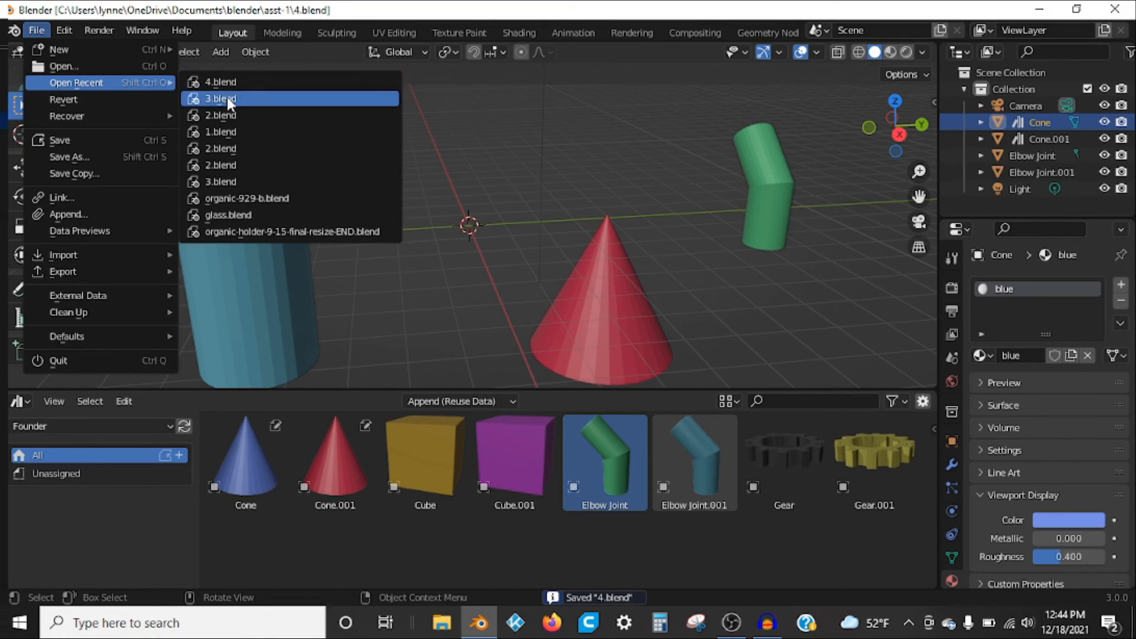
pyautogui.click(239, 131)
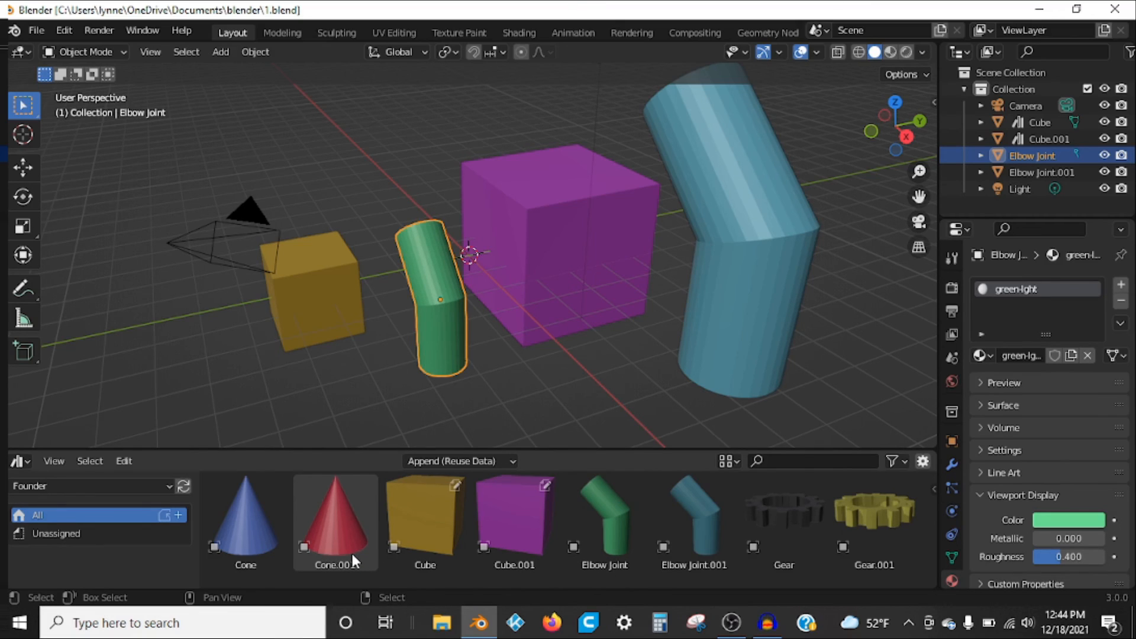
pyautogui.moveTo(353, 549); pyautogui.dragTo(208, 358)
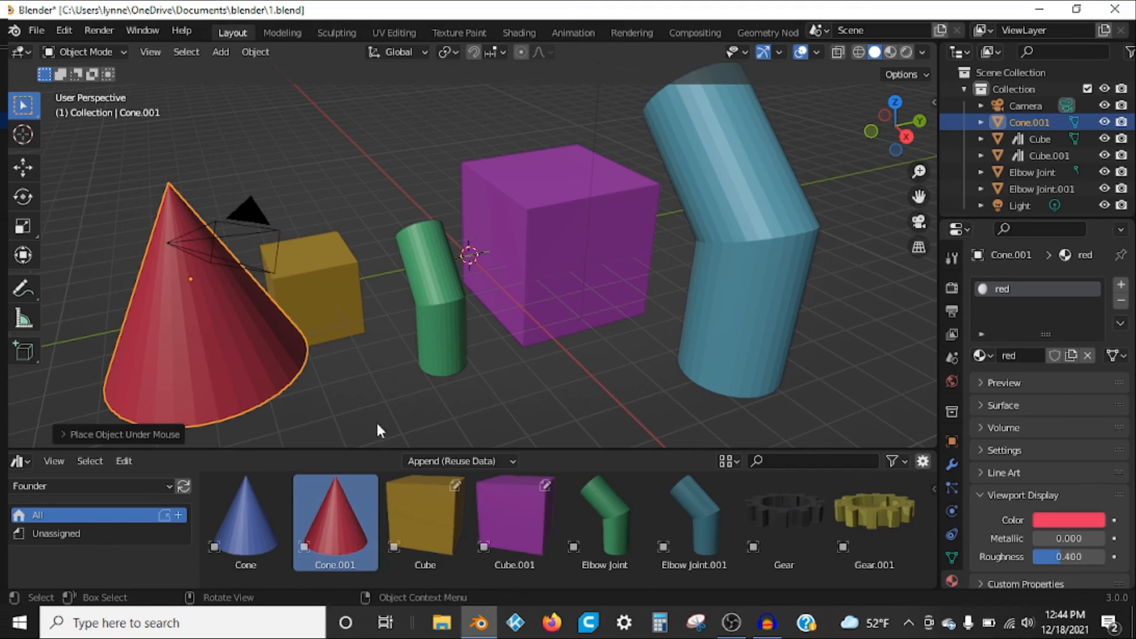
pyautogui.moveTo(263, 514); pyautogui.dragTo(432, 189)
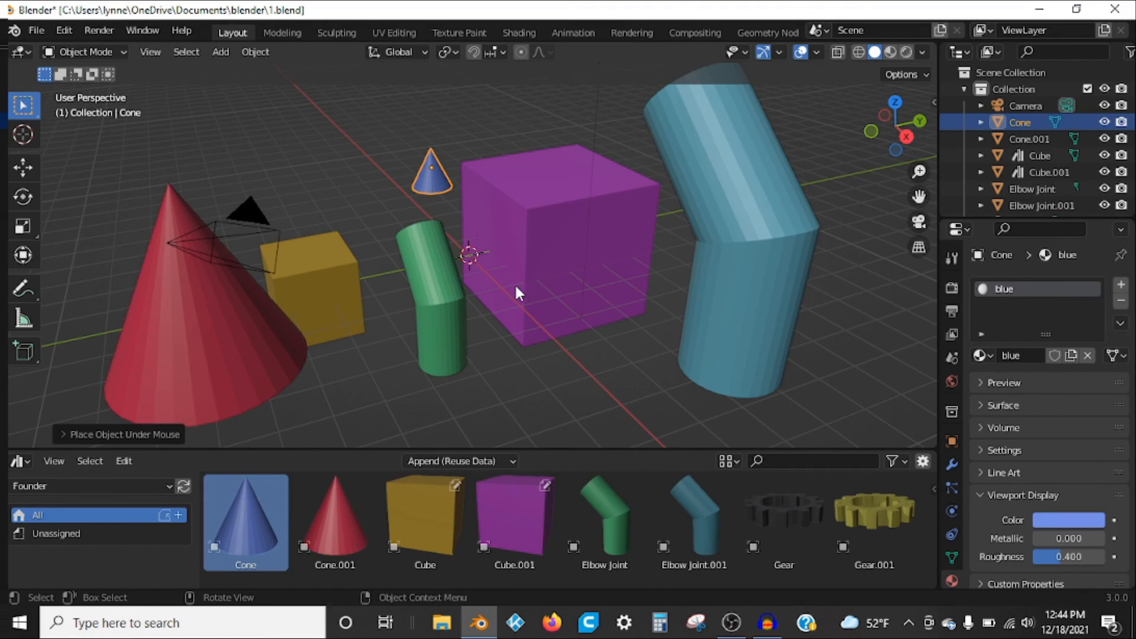
# Select all the objects in the scene and rotate them together freely about the global Z axis
pyautogui.scroll(-2, 519, 292)
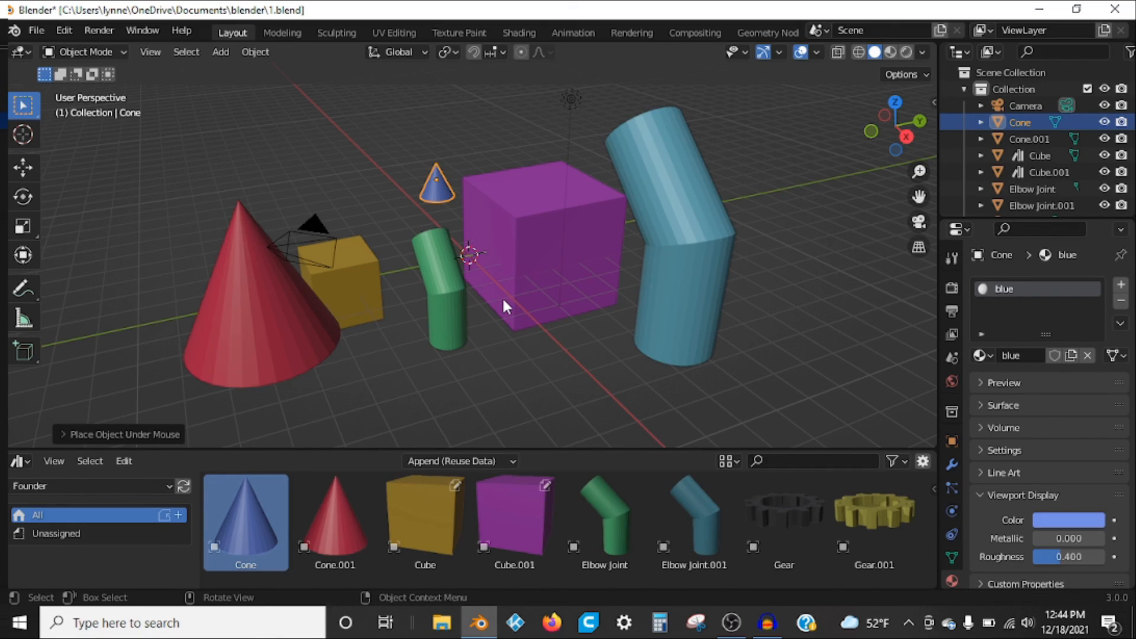
pyautogui.moveTo(143, 136); pyautogui.dragTo(763, 403)
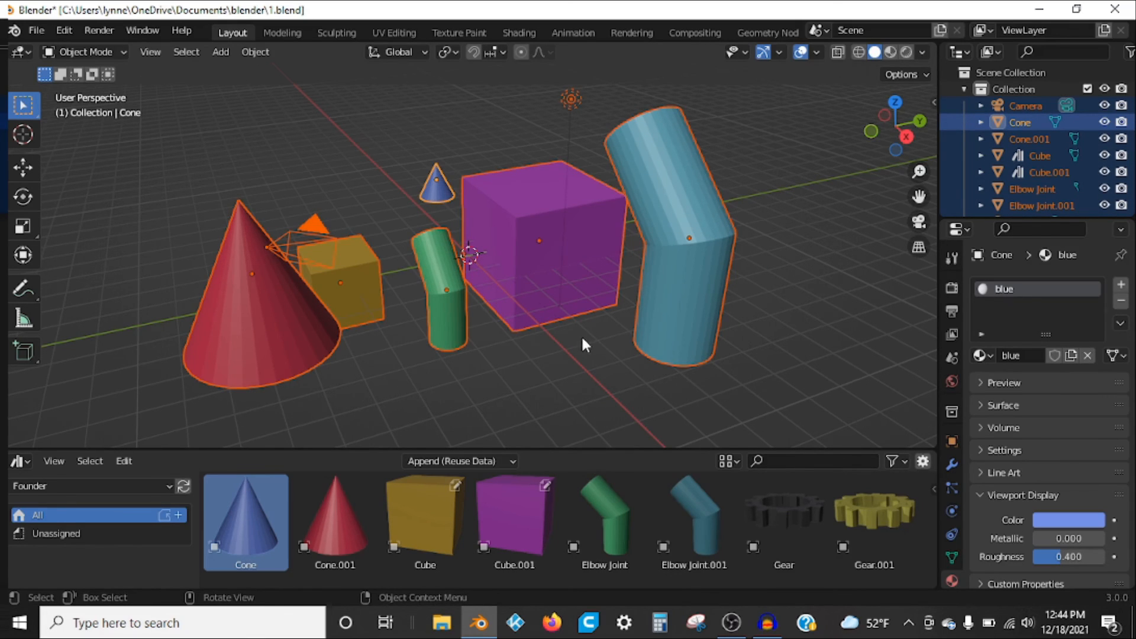
pyautogui.press('r')
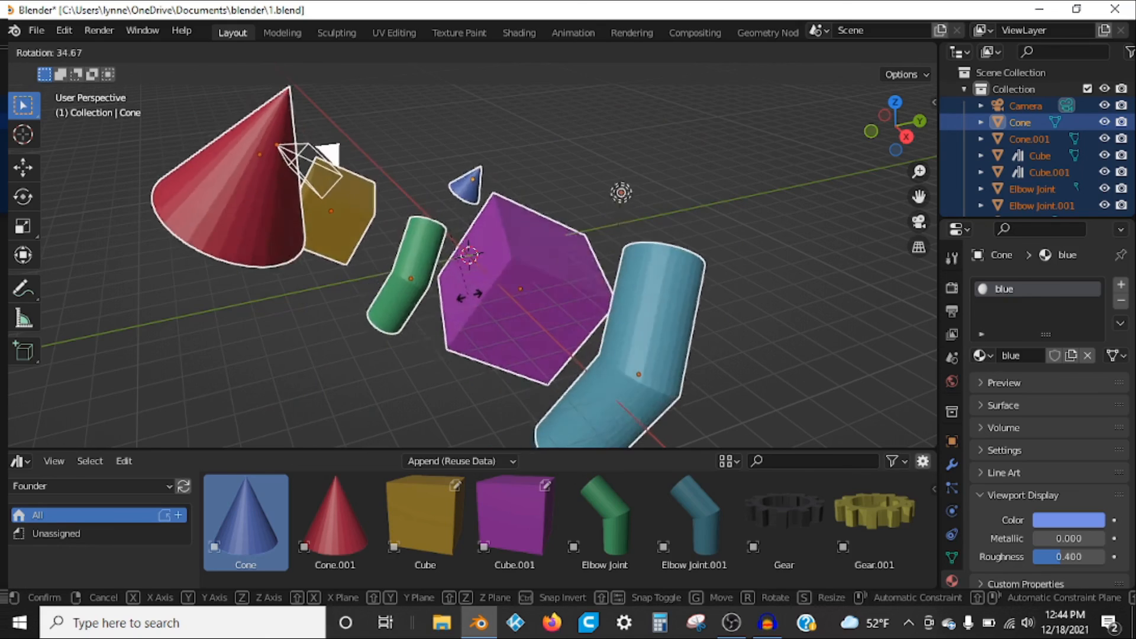
pyautogui.rightClick(513, 285)
pyautogui.press('s')
pyautogui.press('r')
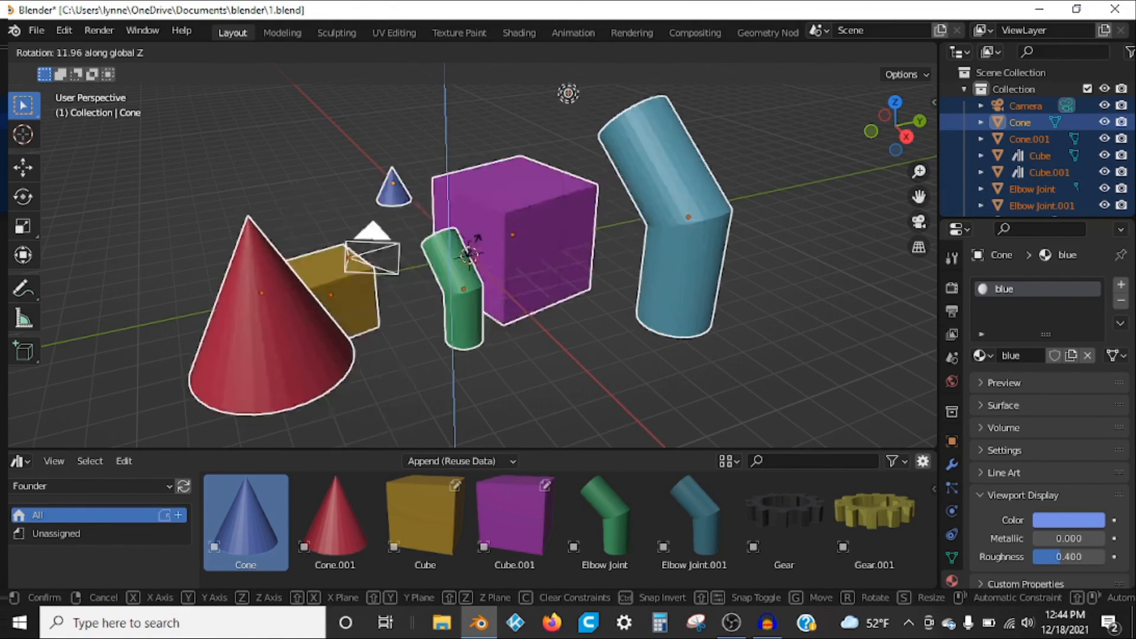
pyautogui.click(444, 256)
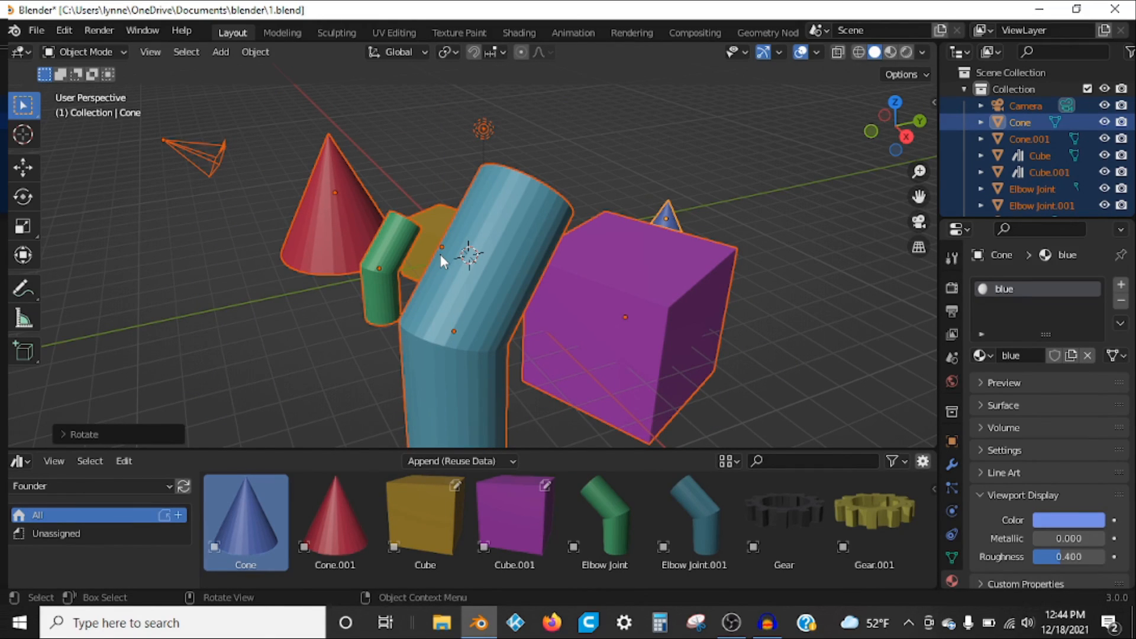
# Switch to File Explorer and examine the files in the Documents\blender folder and its asst-1 subfolder
pyautogui.click(38, 32)
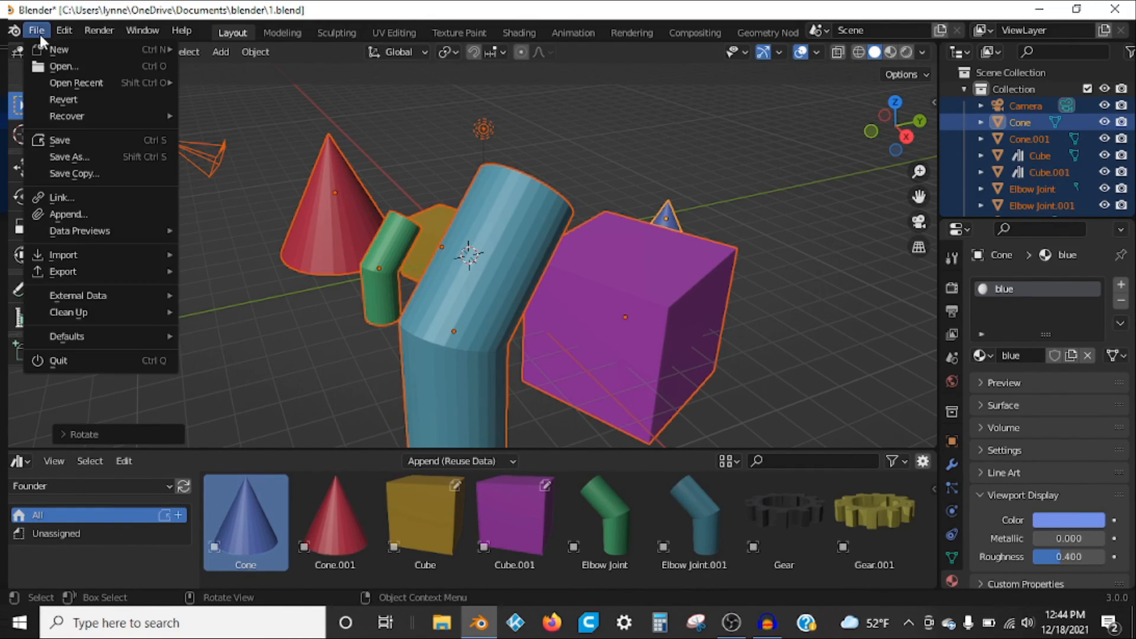
pyautogui.click(444, 624)
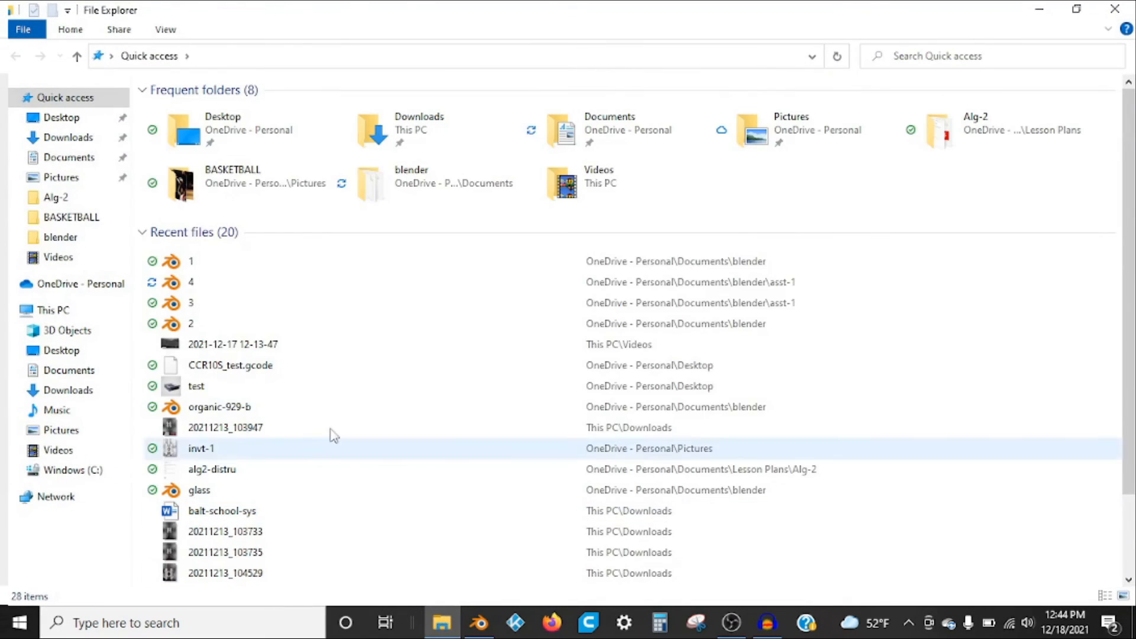
pyautogui.click(92, 139)
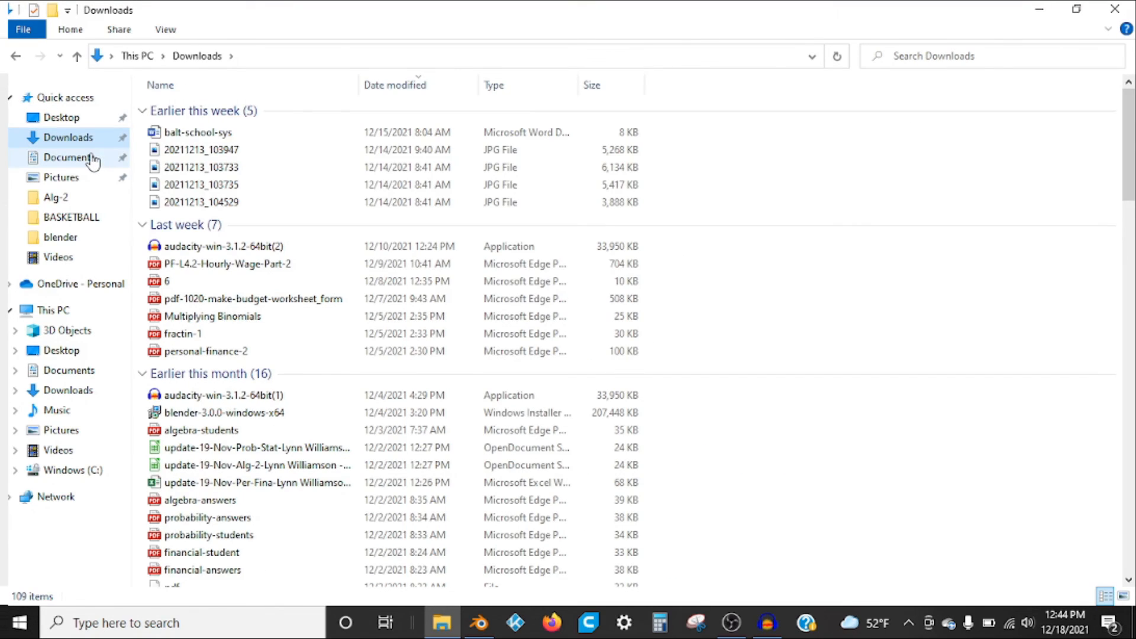
pyautogui.click(93, 159)
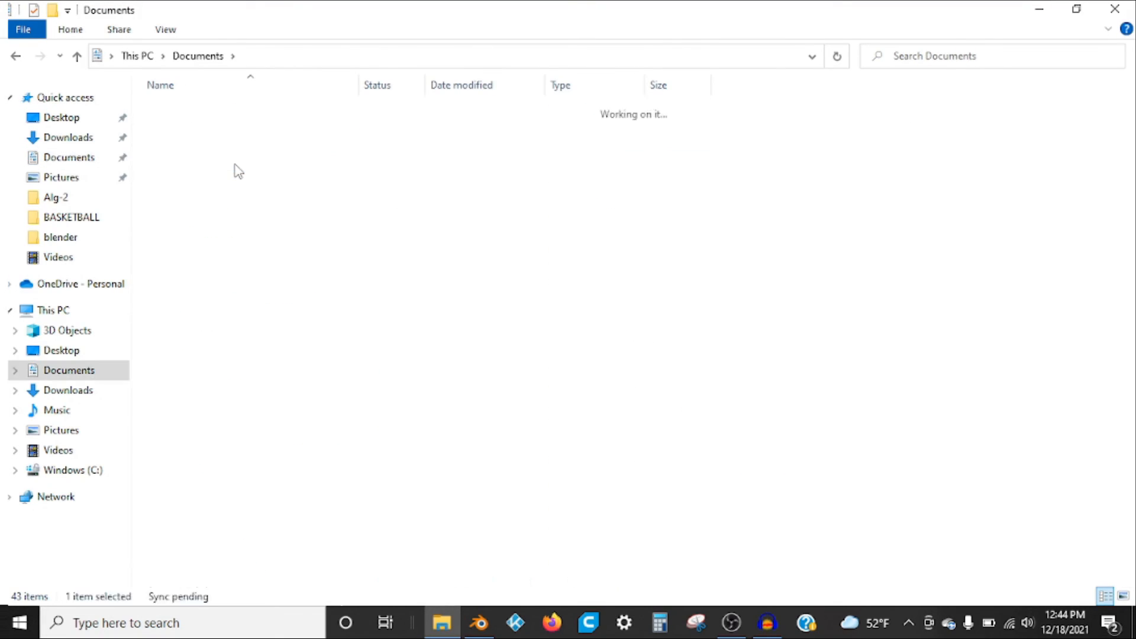
pyautogui.doubleClick(239, 171)
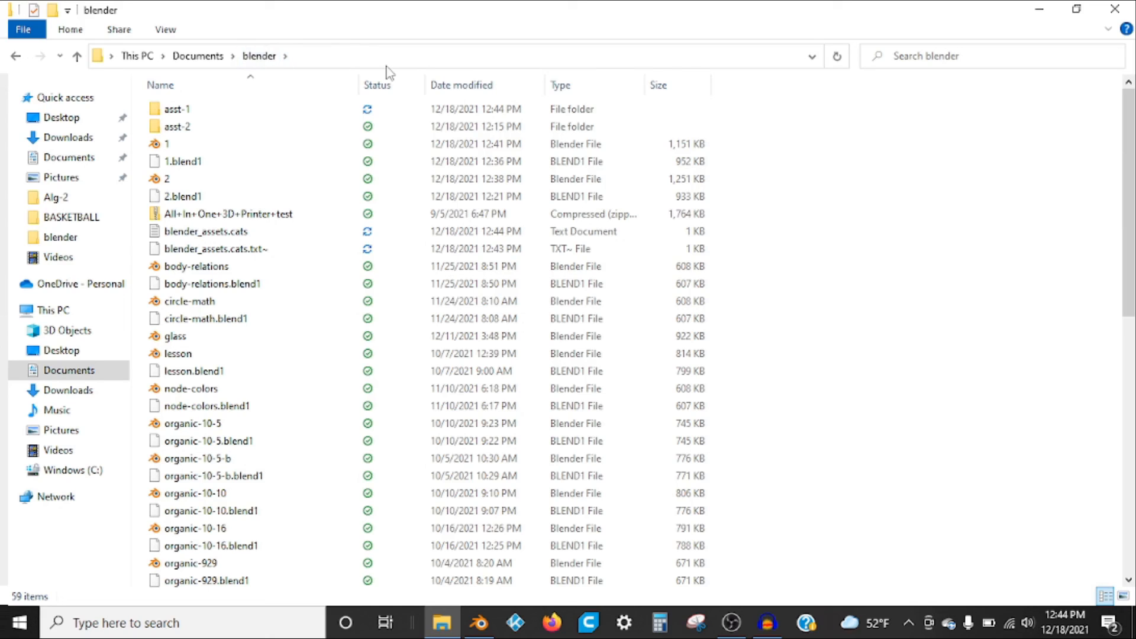
pyautogui.doubleClick(218, 108)
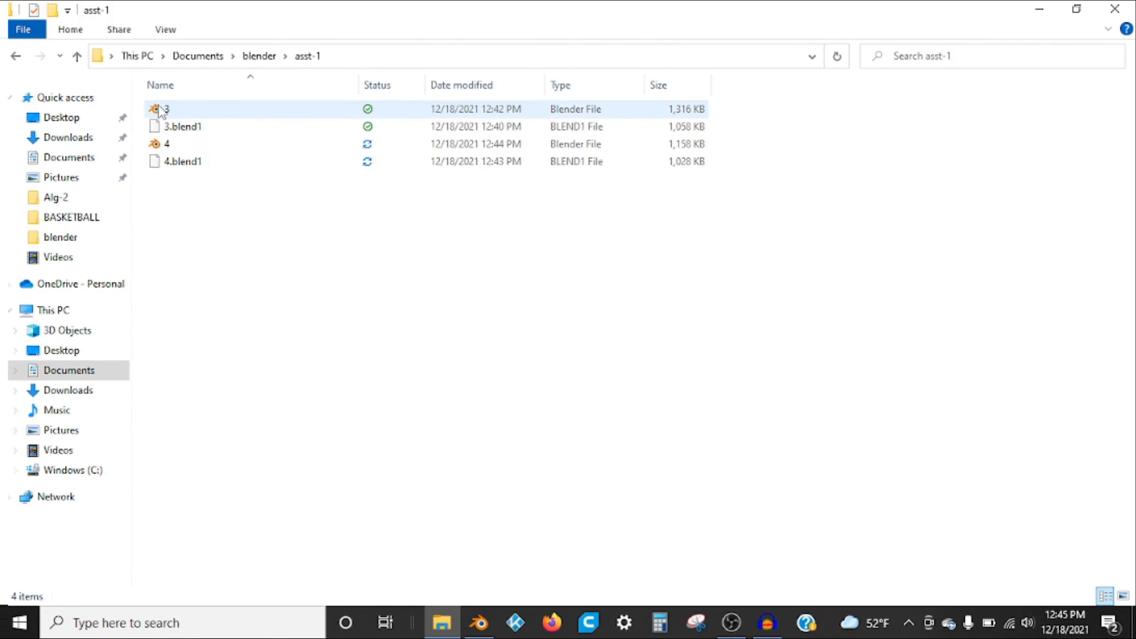
pyautogui.click(16, 57)
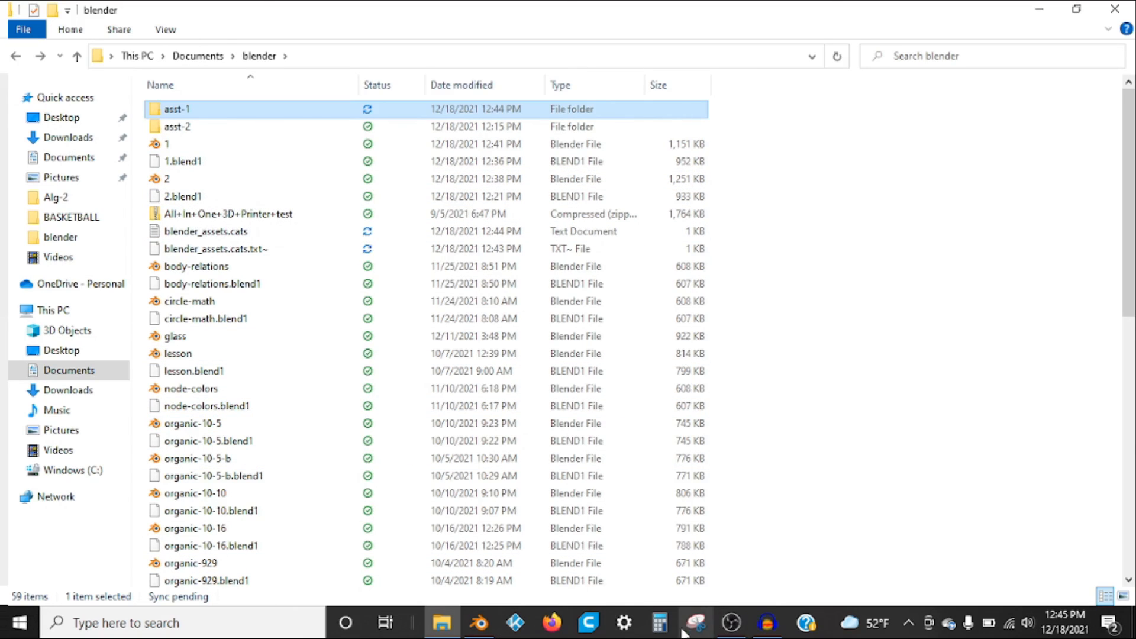
# Switch back to Blender and check the folders assigned to the Founder and asset-1 asset libraries in the File Paths preferences
pyautogui.click(478, 621)
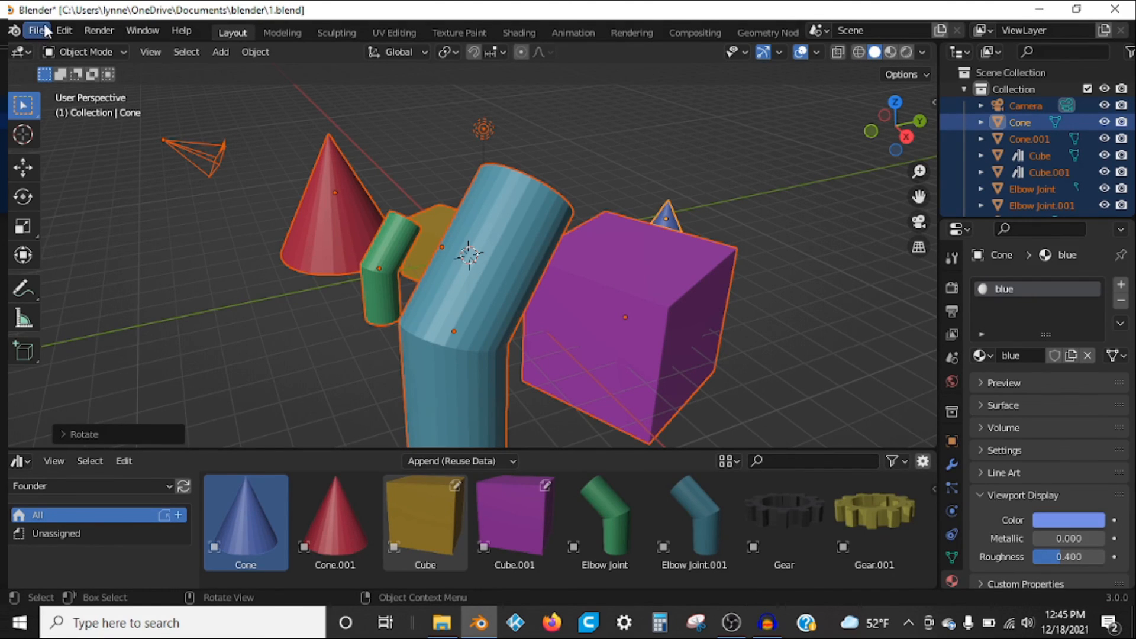
pyautogui.click(64, 30)
pyautogui.click(102, 267)
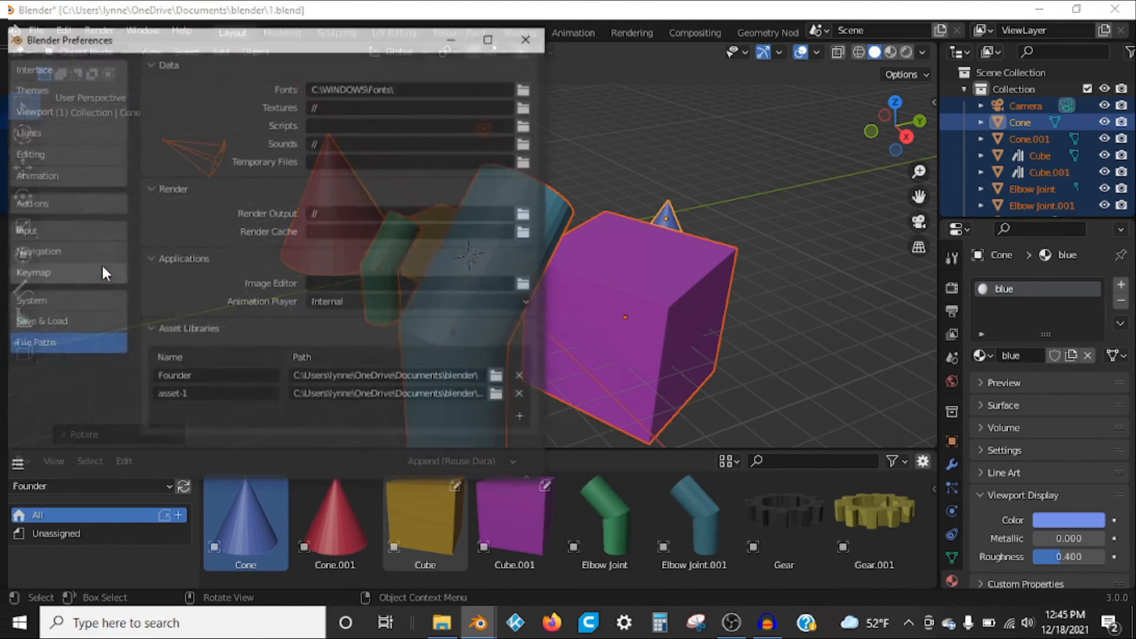
pyautogui.click(499, 377)
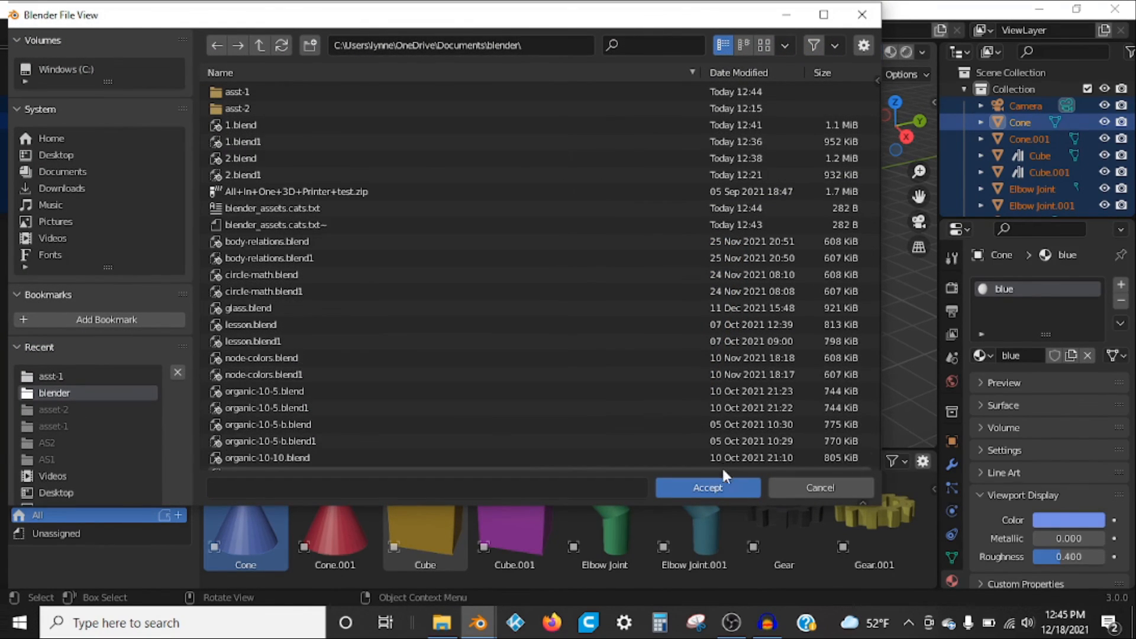
pyautogui.click(723, 486)
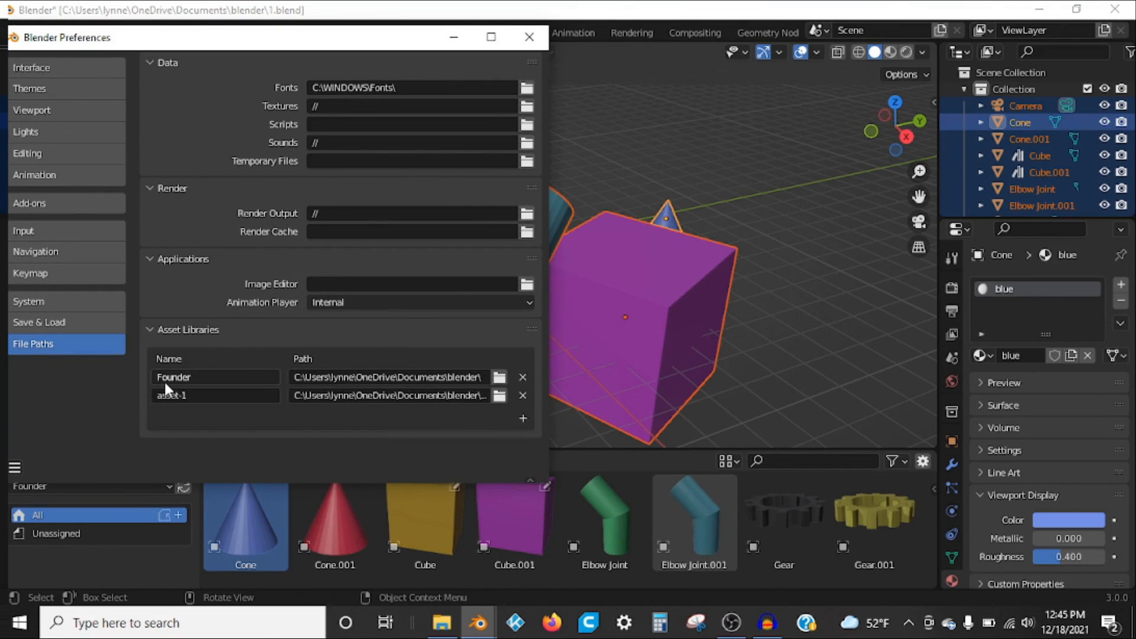
pyautogui.click(500, 396)
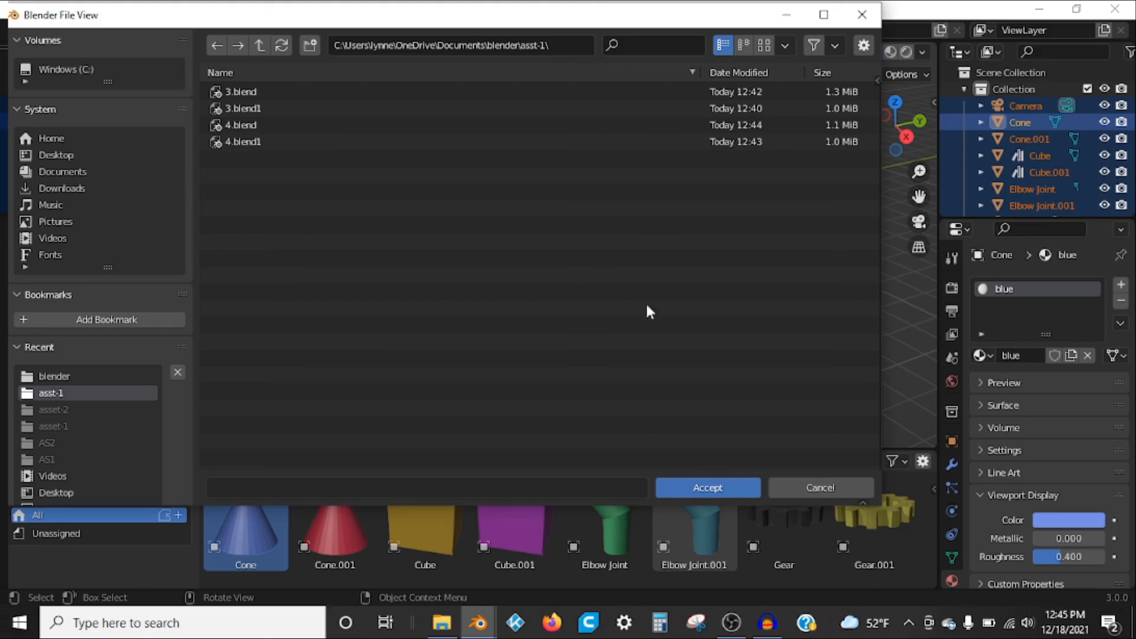
pyautogui.click(714, 479)
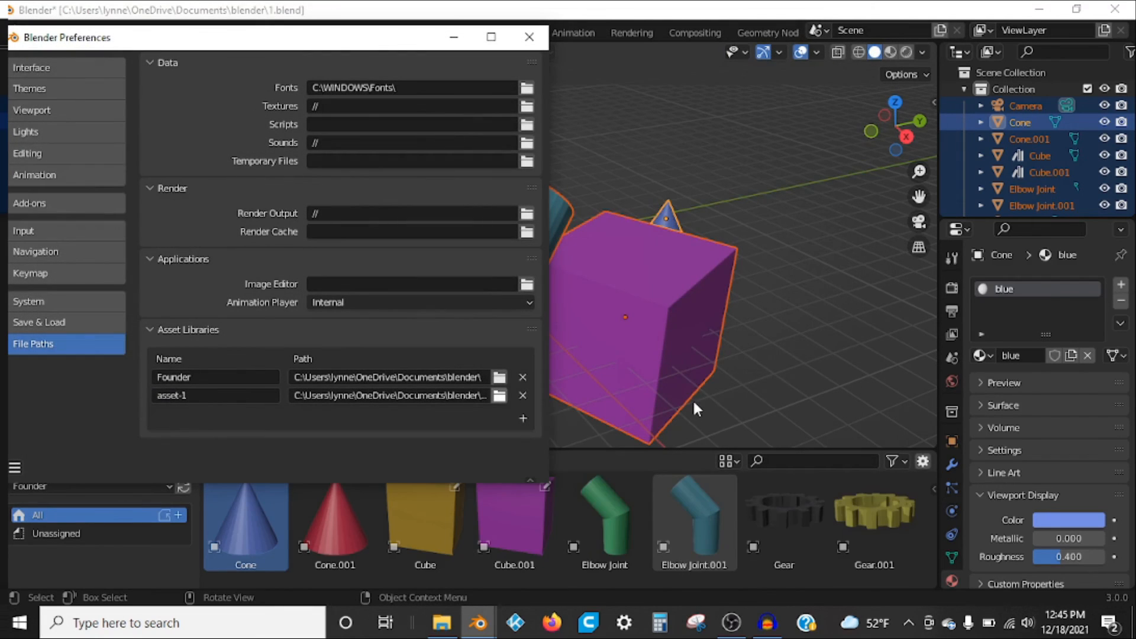